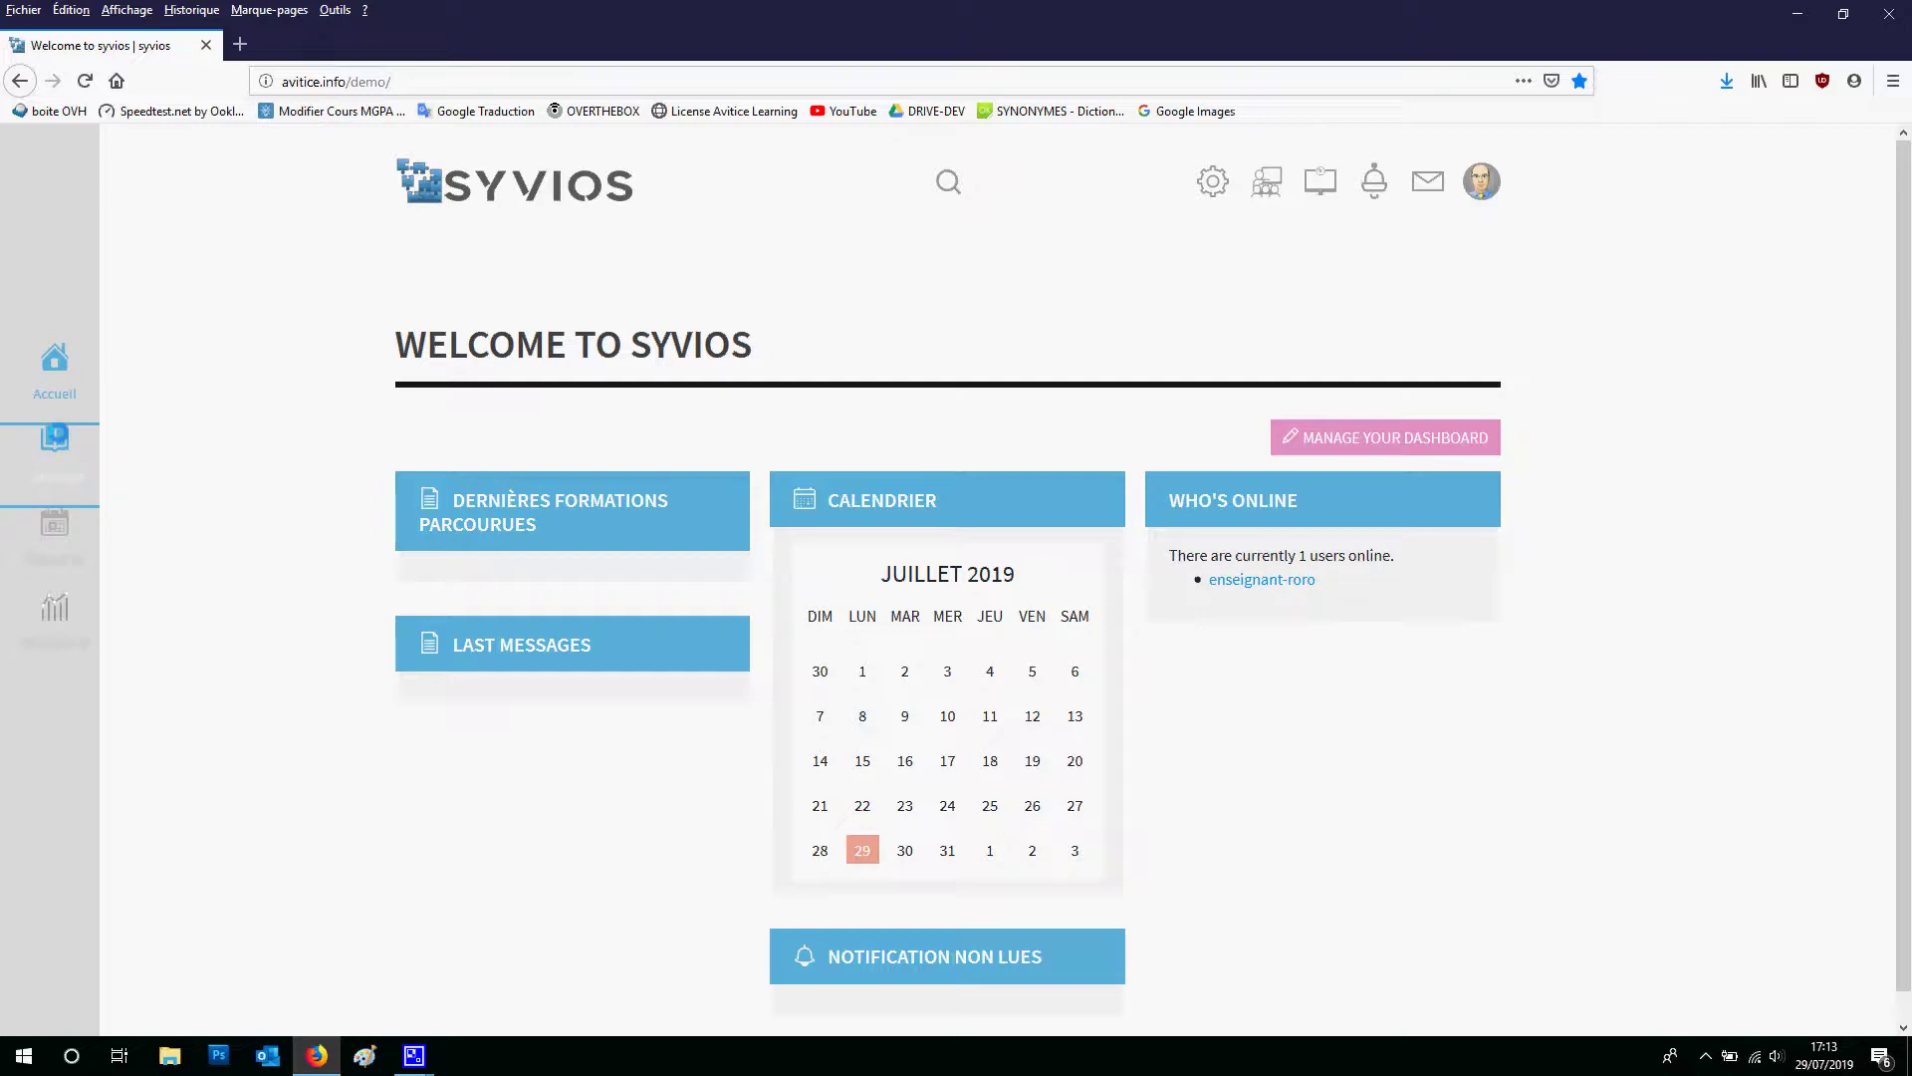
Start a new training from the catalogue, with the title "Ma première formation" and the description "une description"
left_click(55, 448)
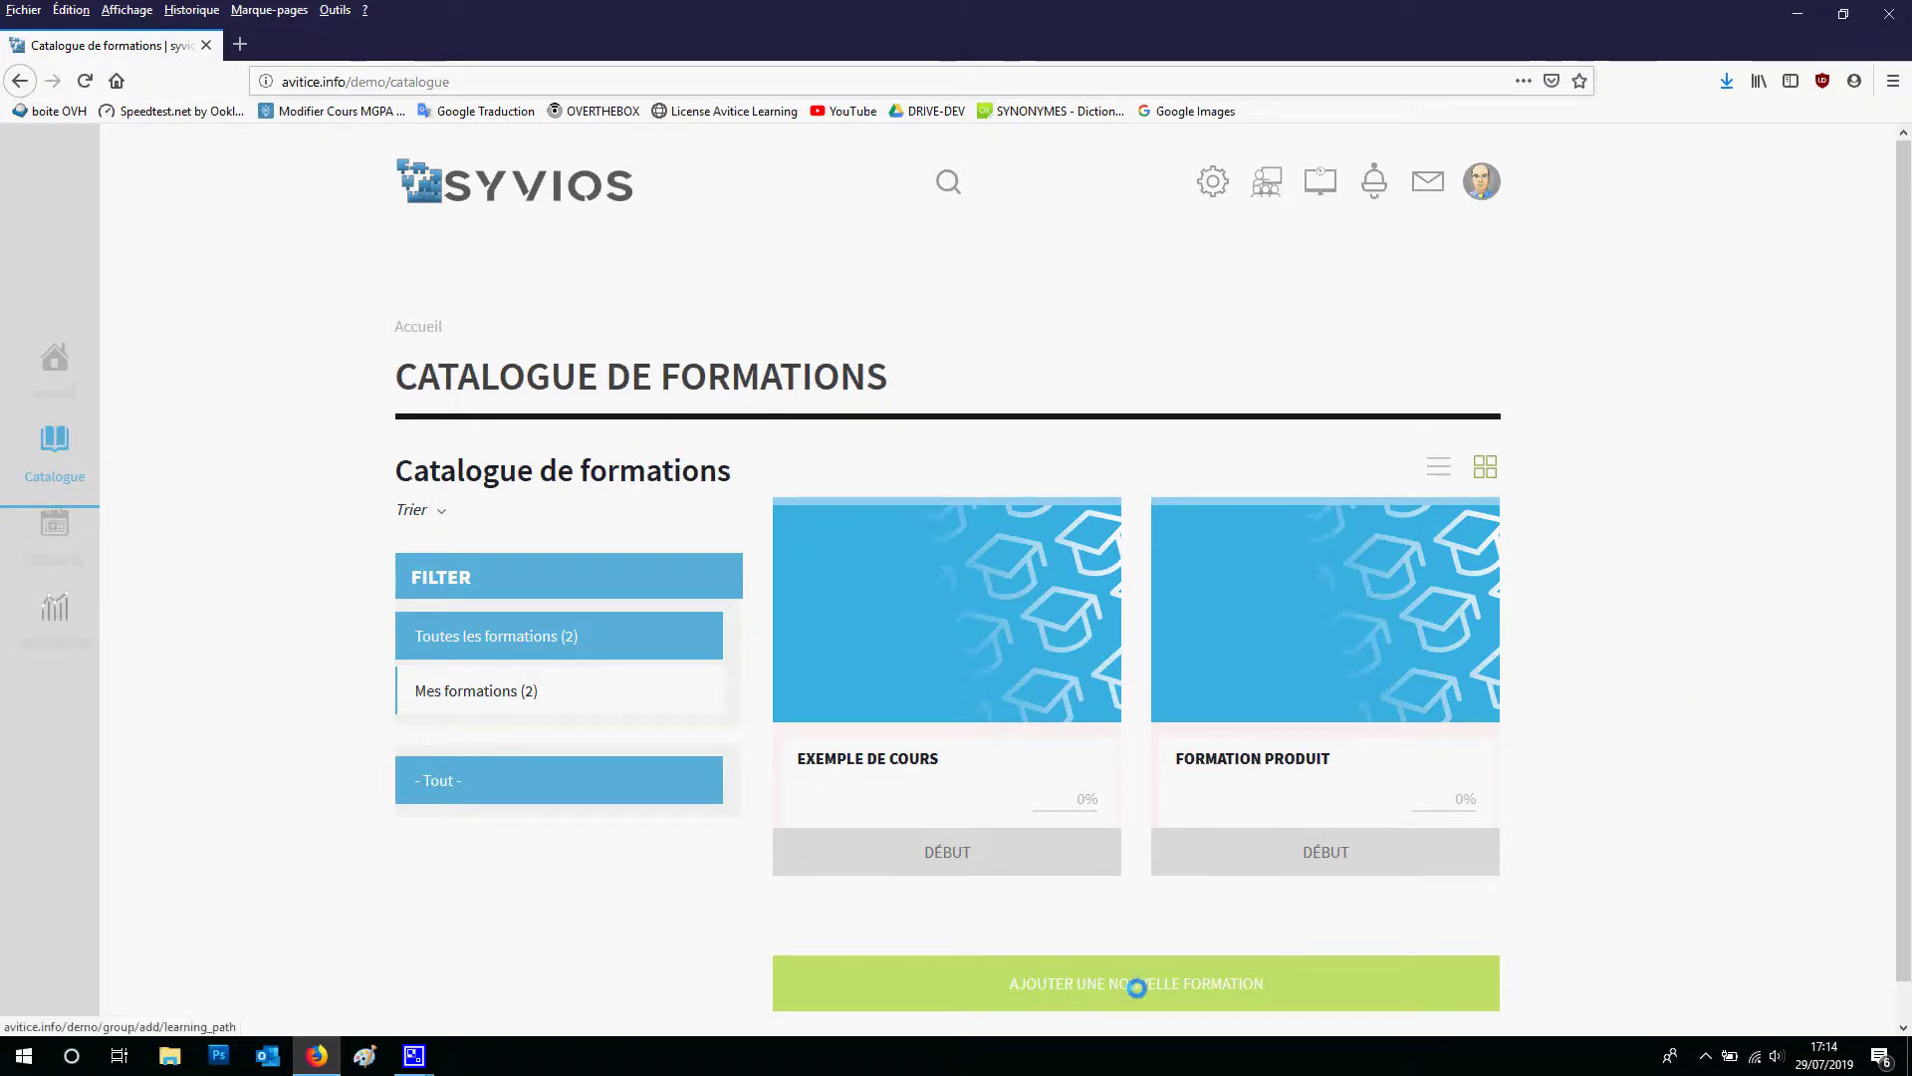
left_click(1138, 986)
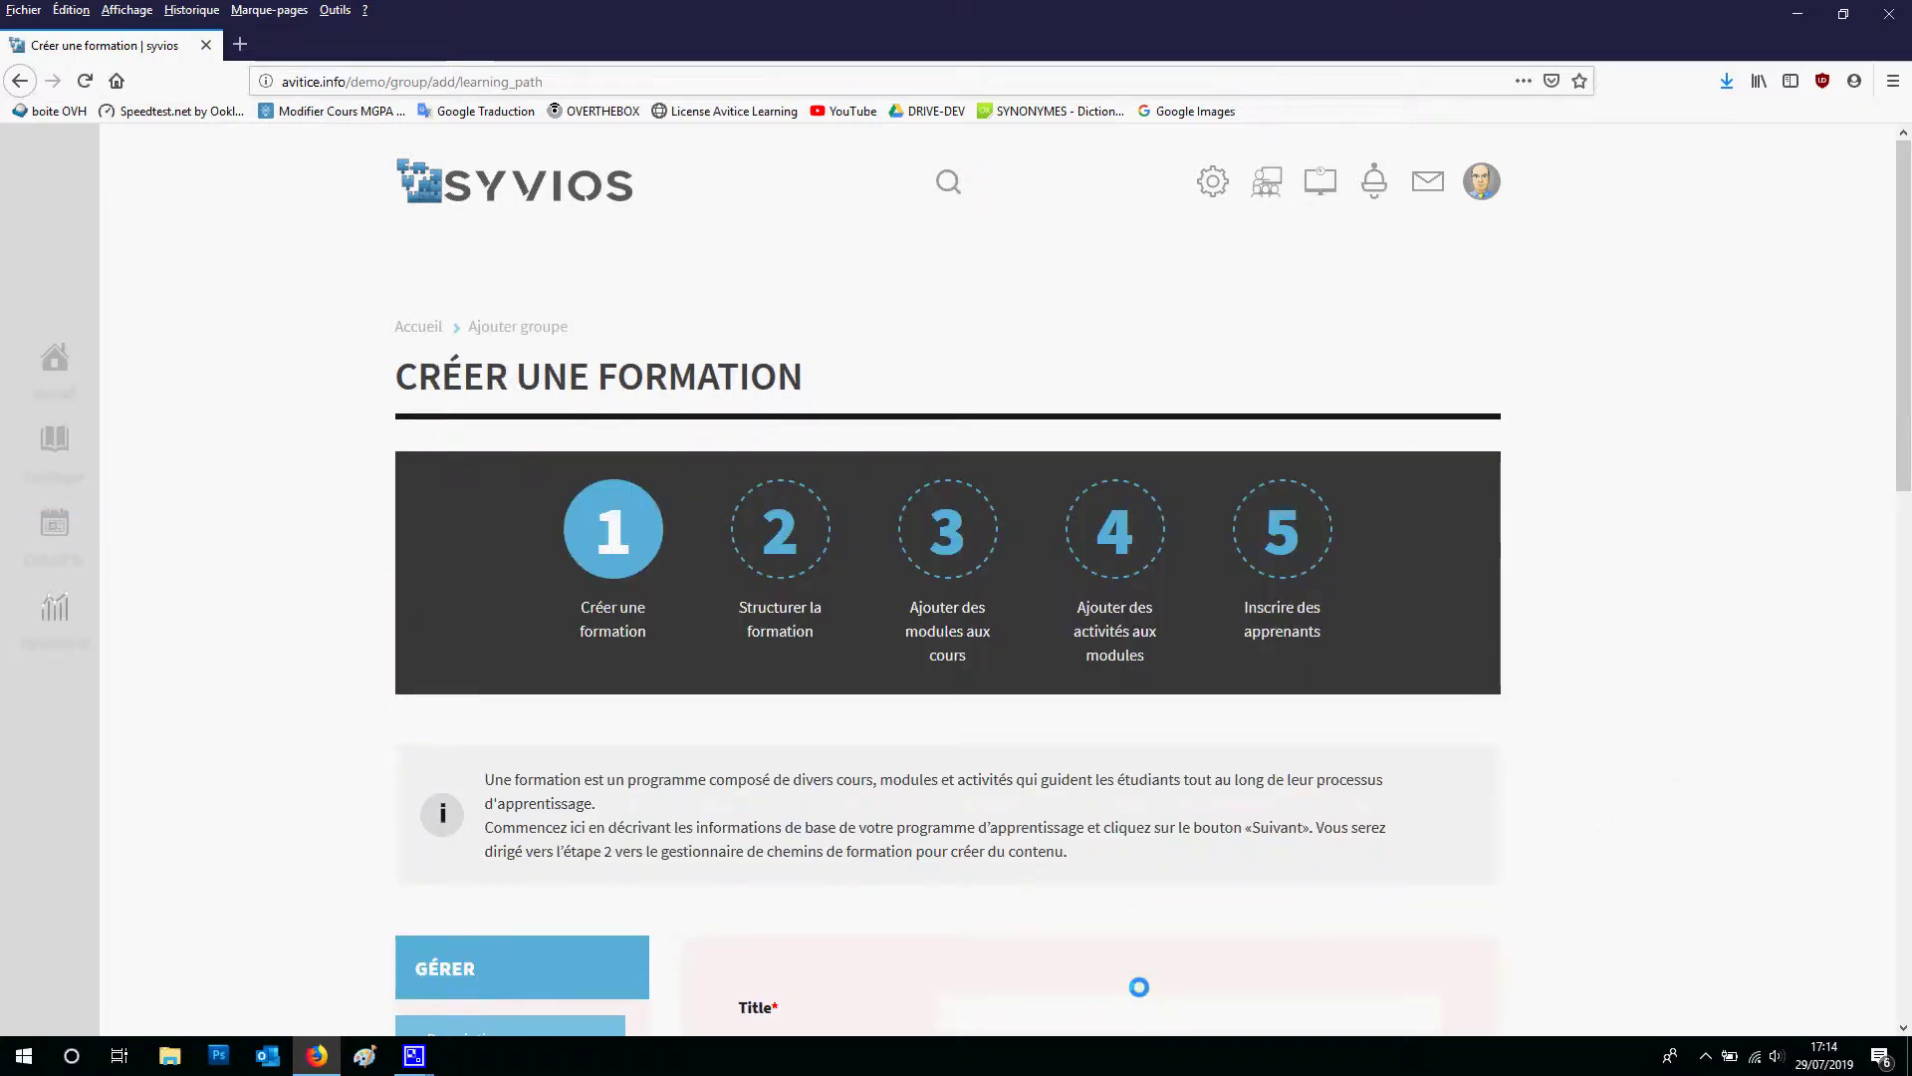
scroll(1699, 768, "down", 1)
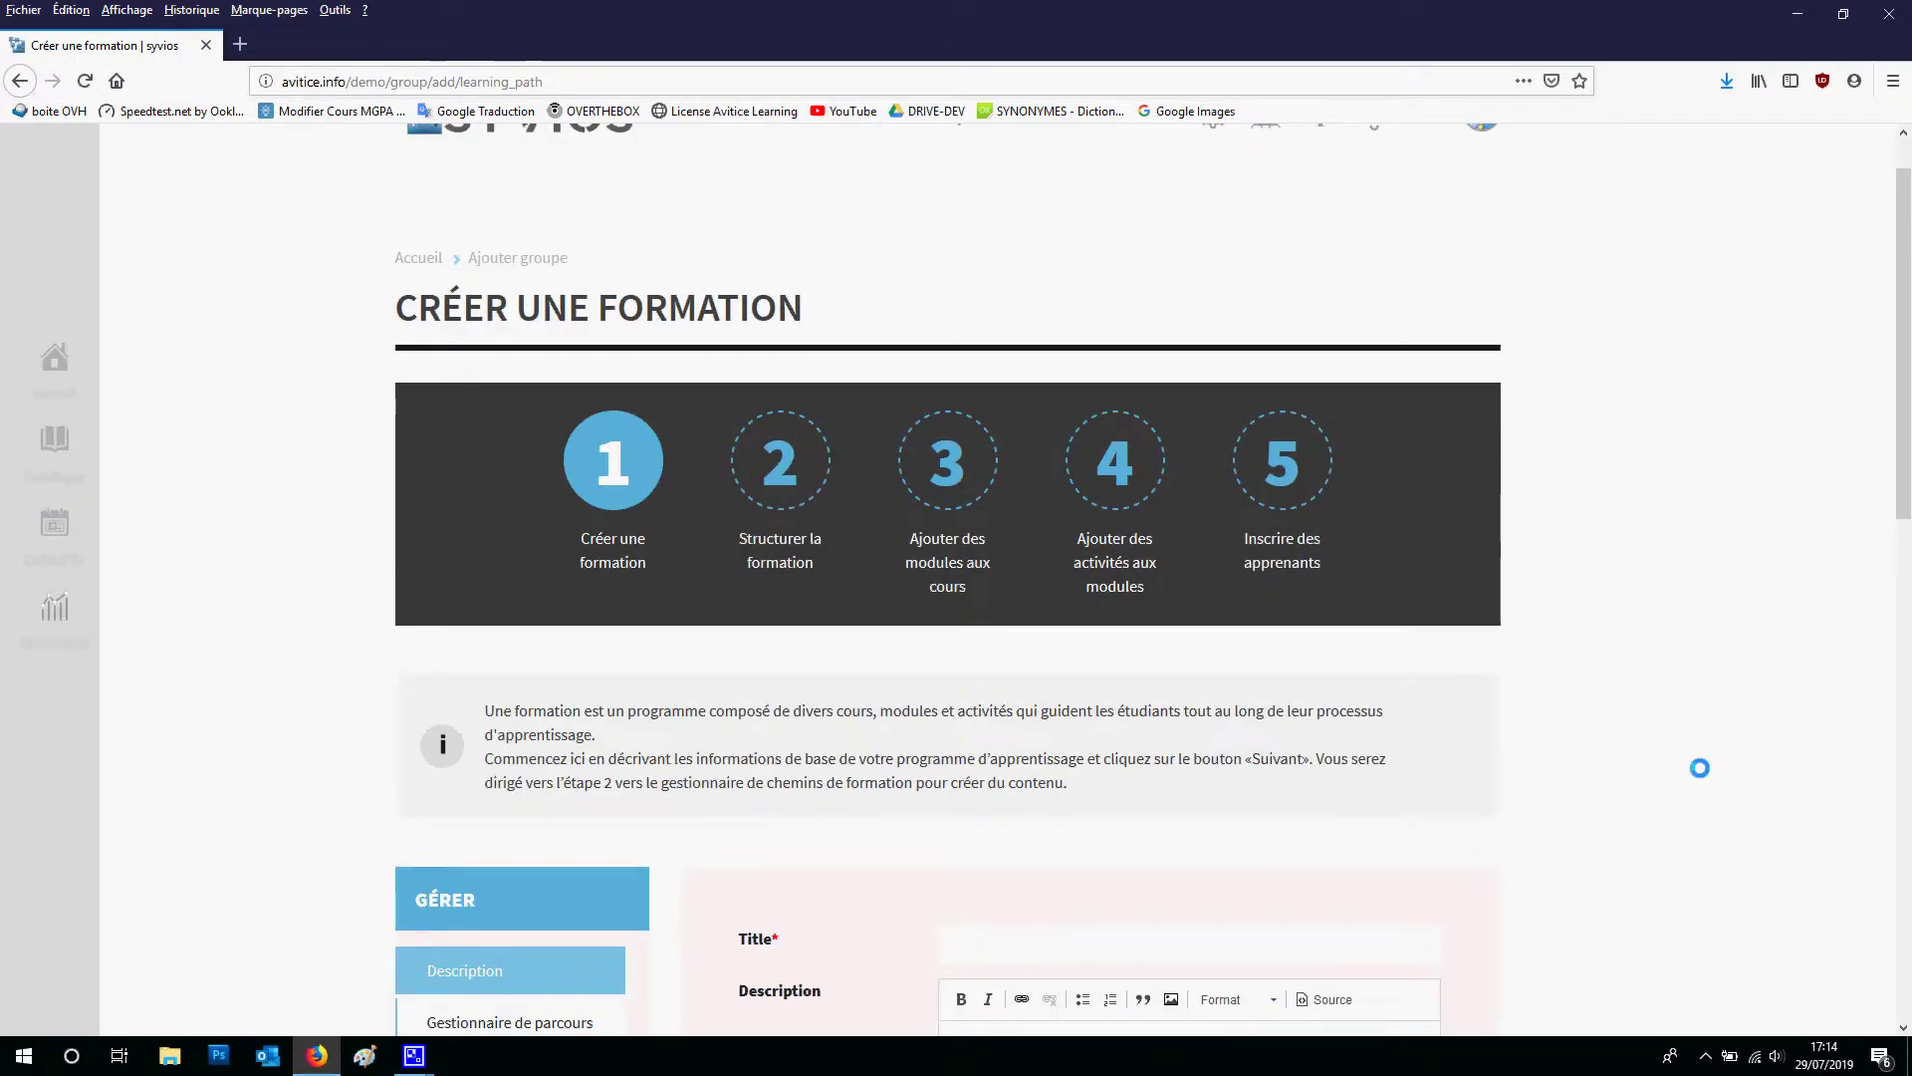
scroll(1699, 768, "down", 2)
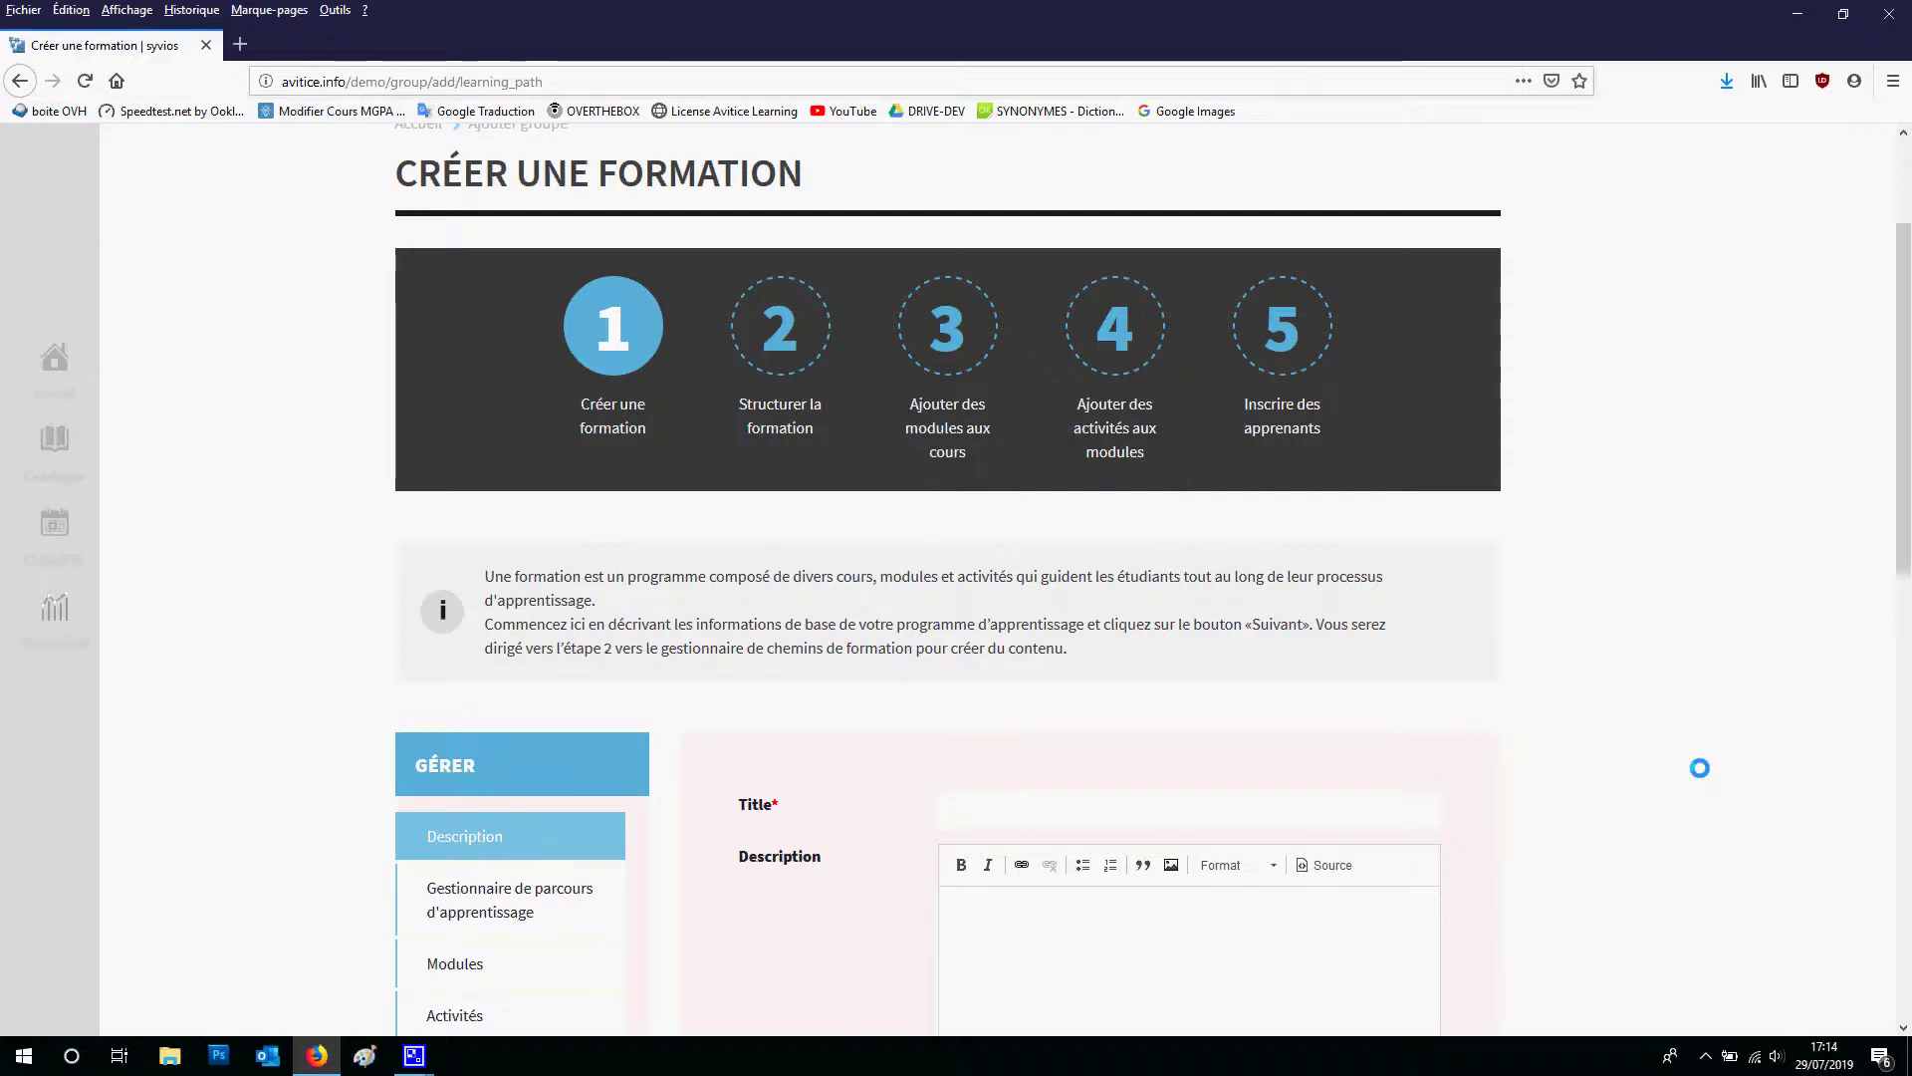
scroll(1093, 688, "down", 1)
left_click(1093, 694)
type("Ma première formation")
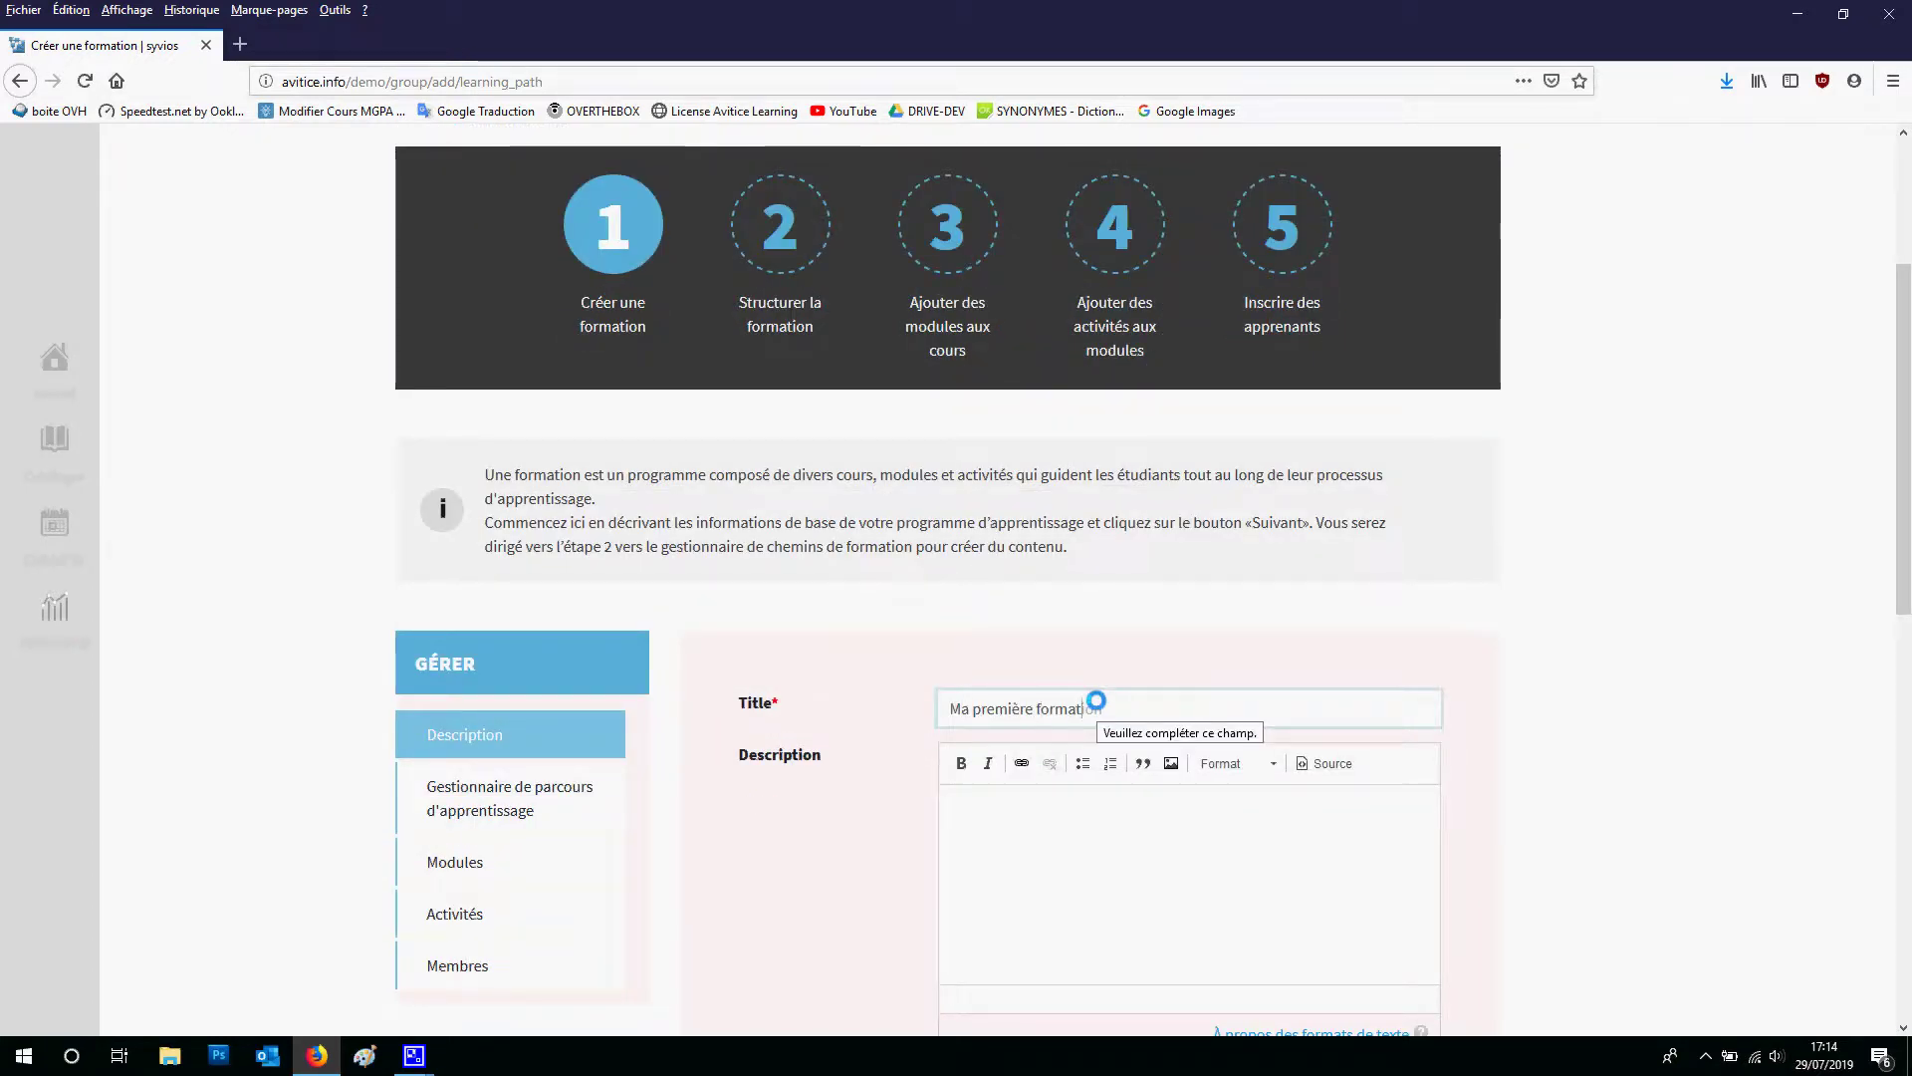
left_click(1215, 834)
type("une description")
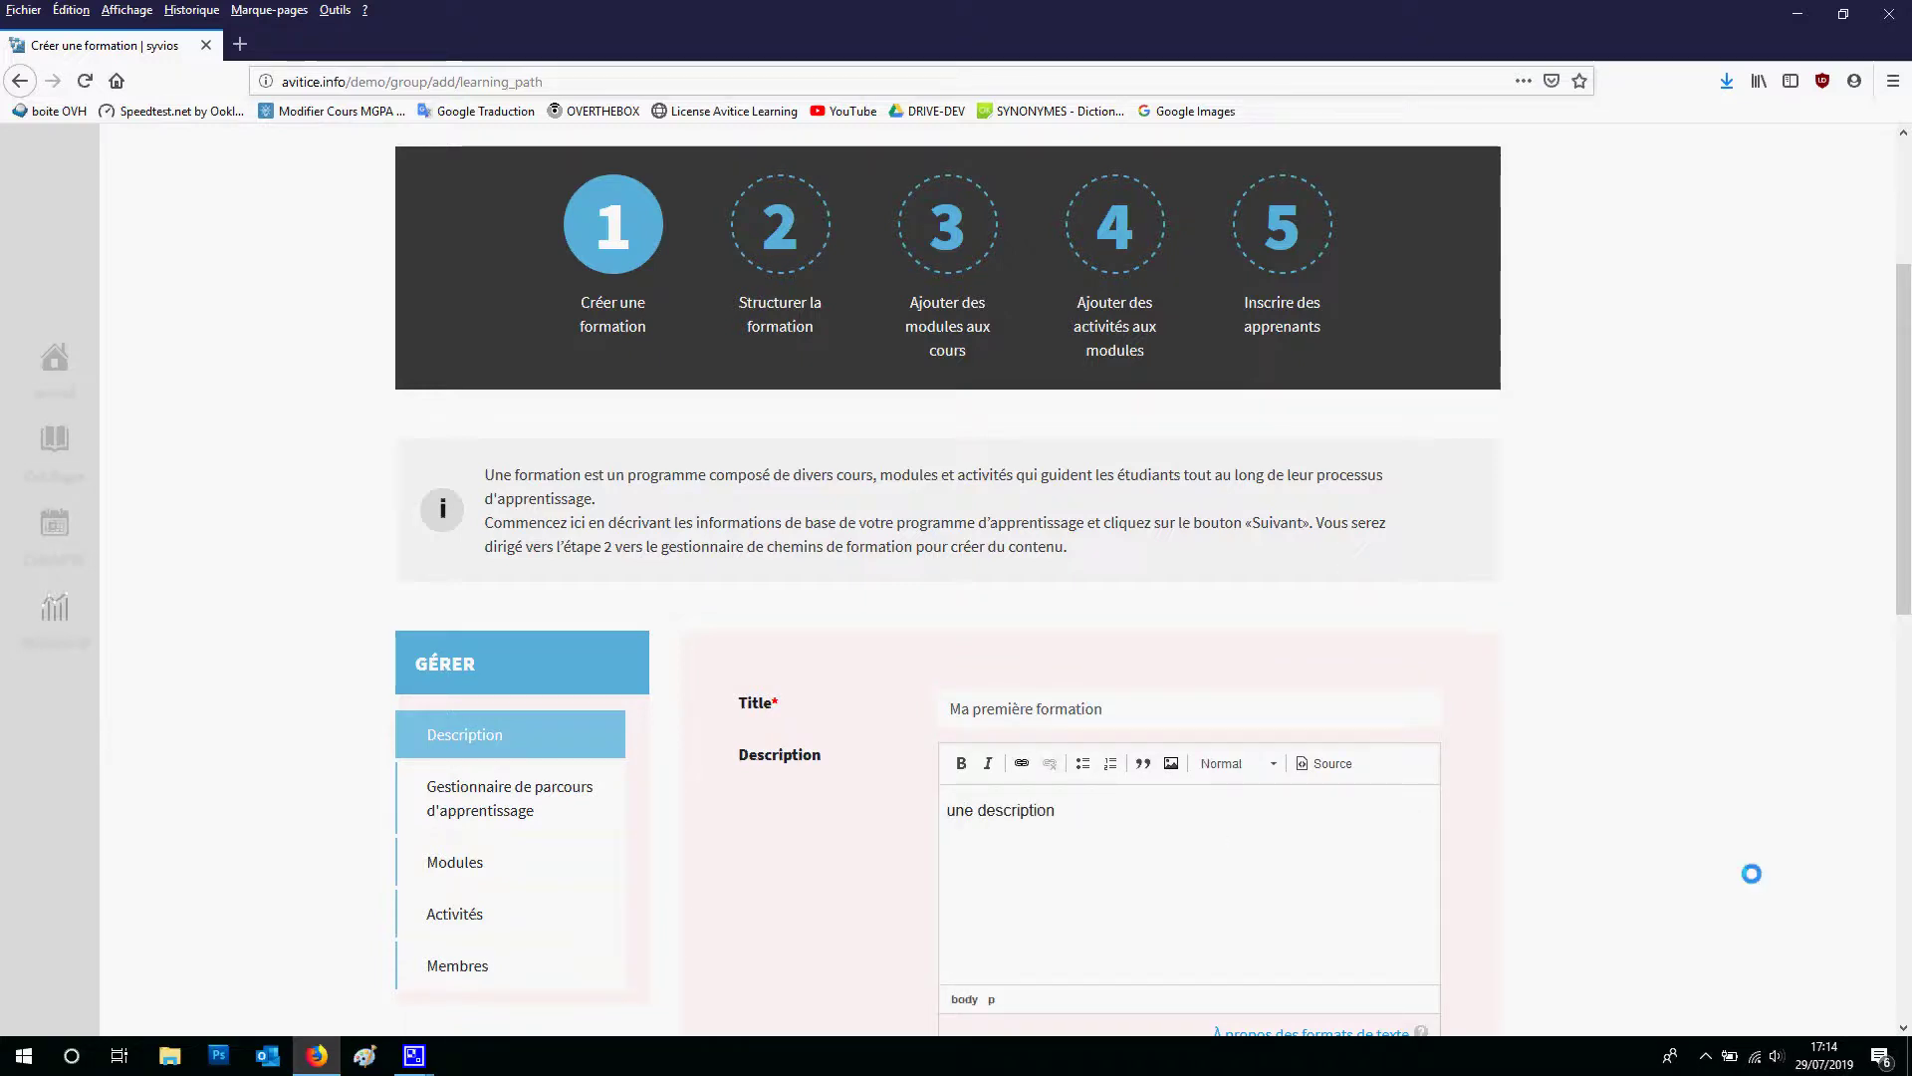
Check the visibility choices and remaining settings, keep Semi-private visibility, and submit the training to continue to its structure
scroll(1750, 874, "down", 5)
left_click(968, 585)
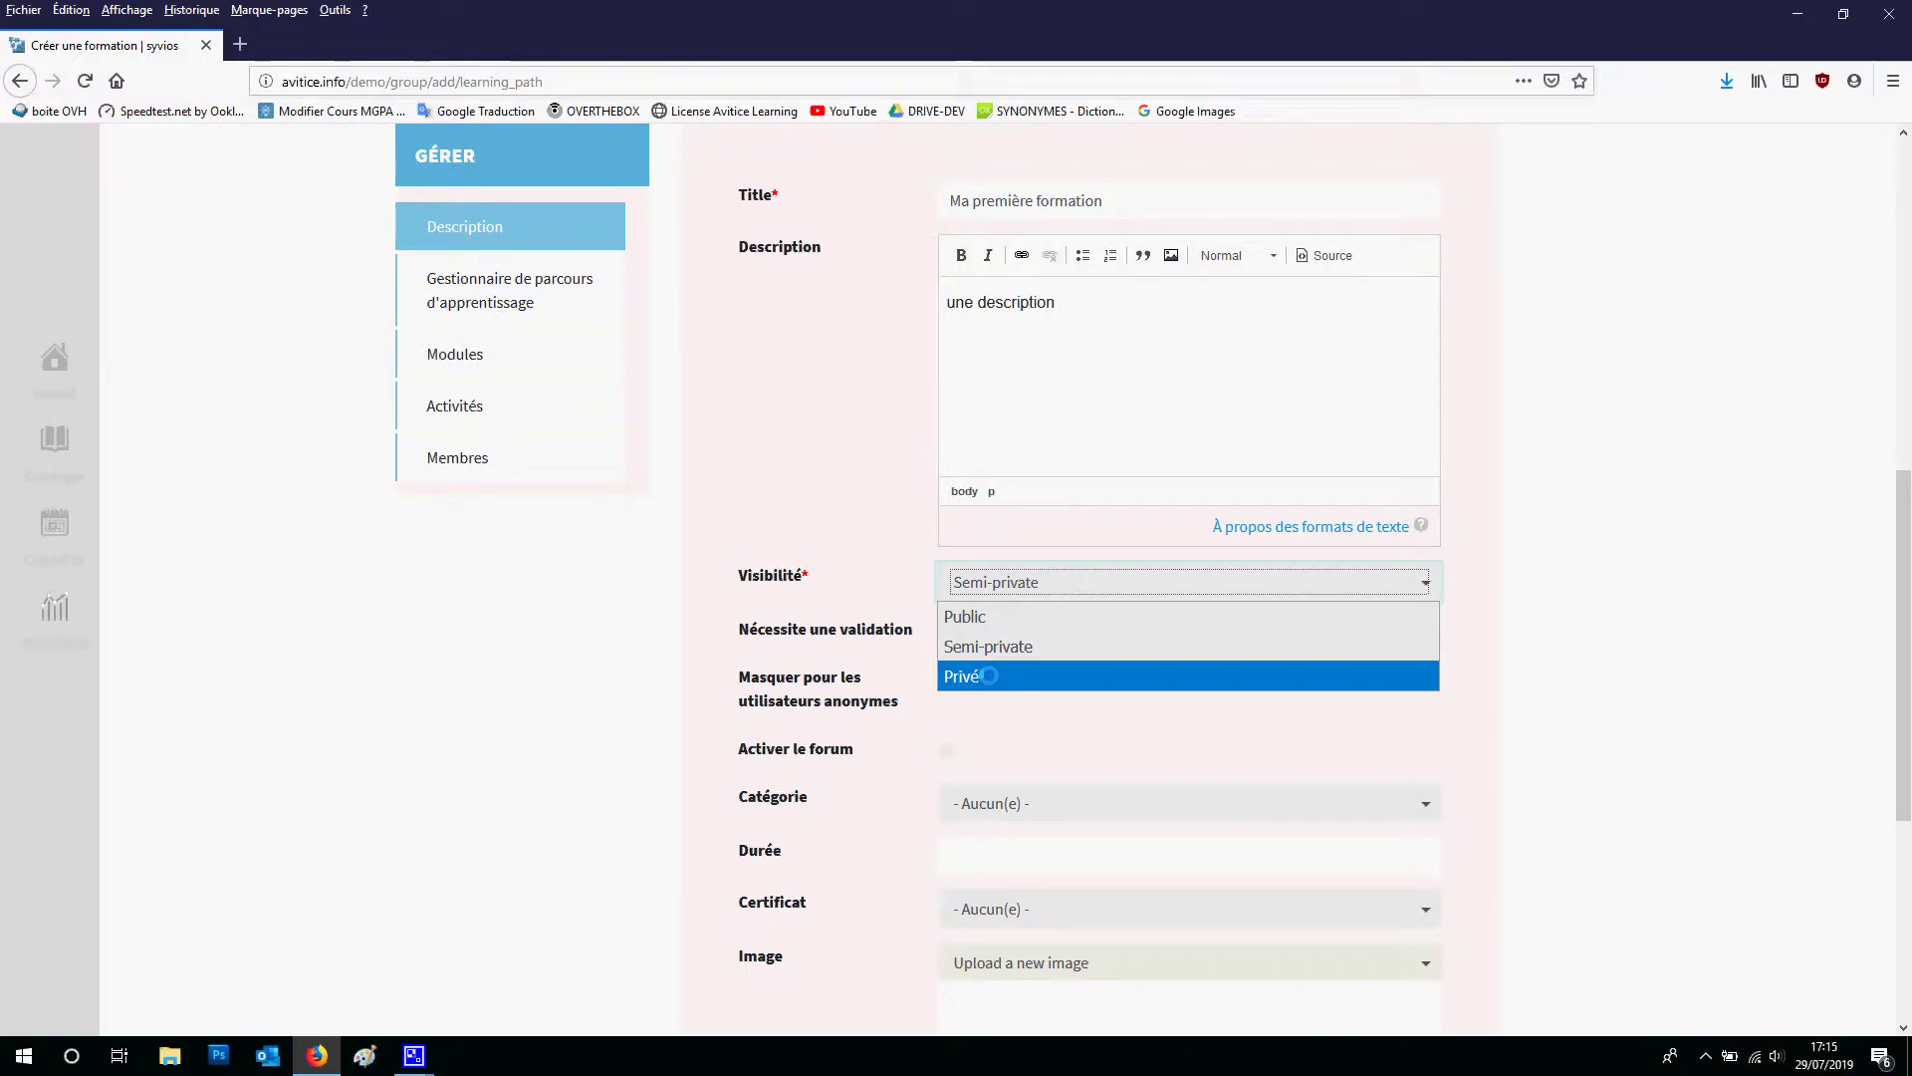
left_click(1100, 729)
scroll(1101, 729, "down", 2)
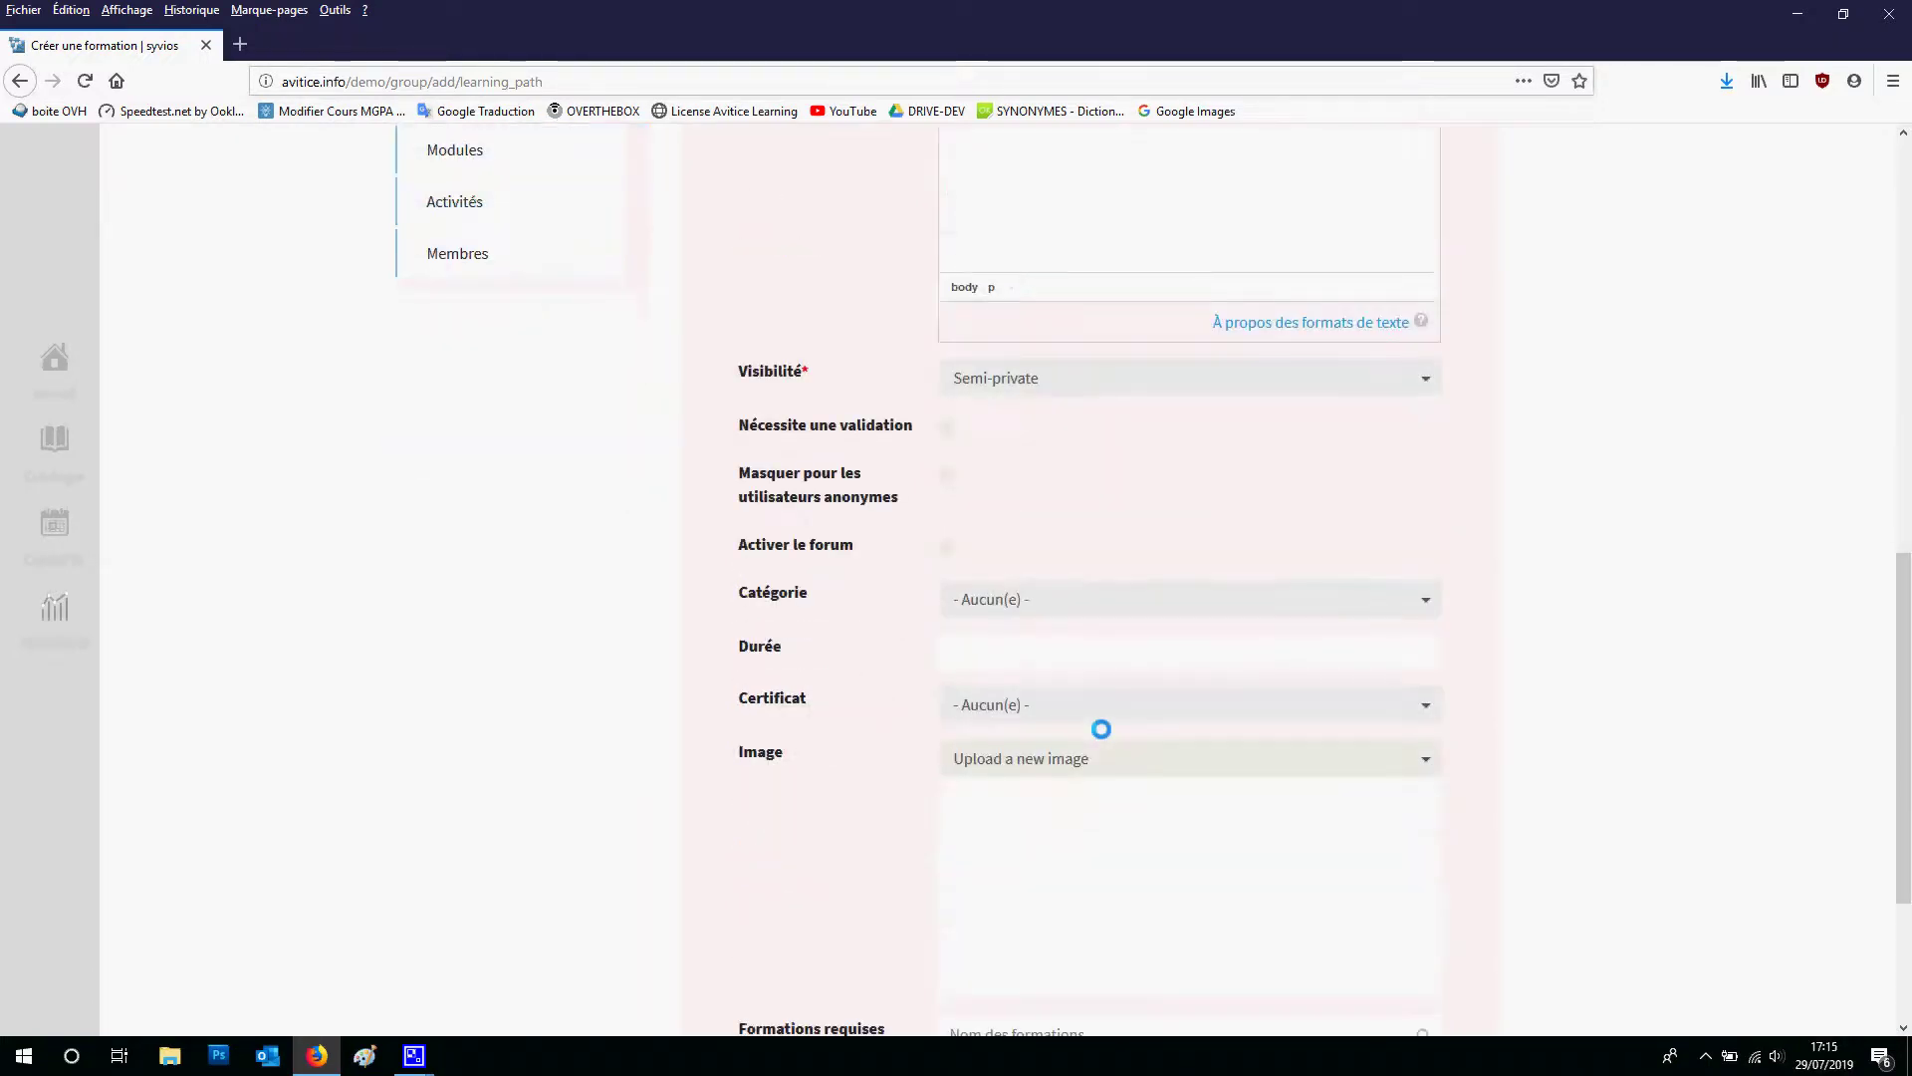
scroll(1101, 729, "down", 1)
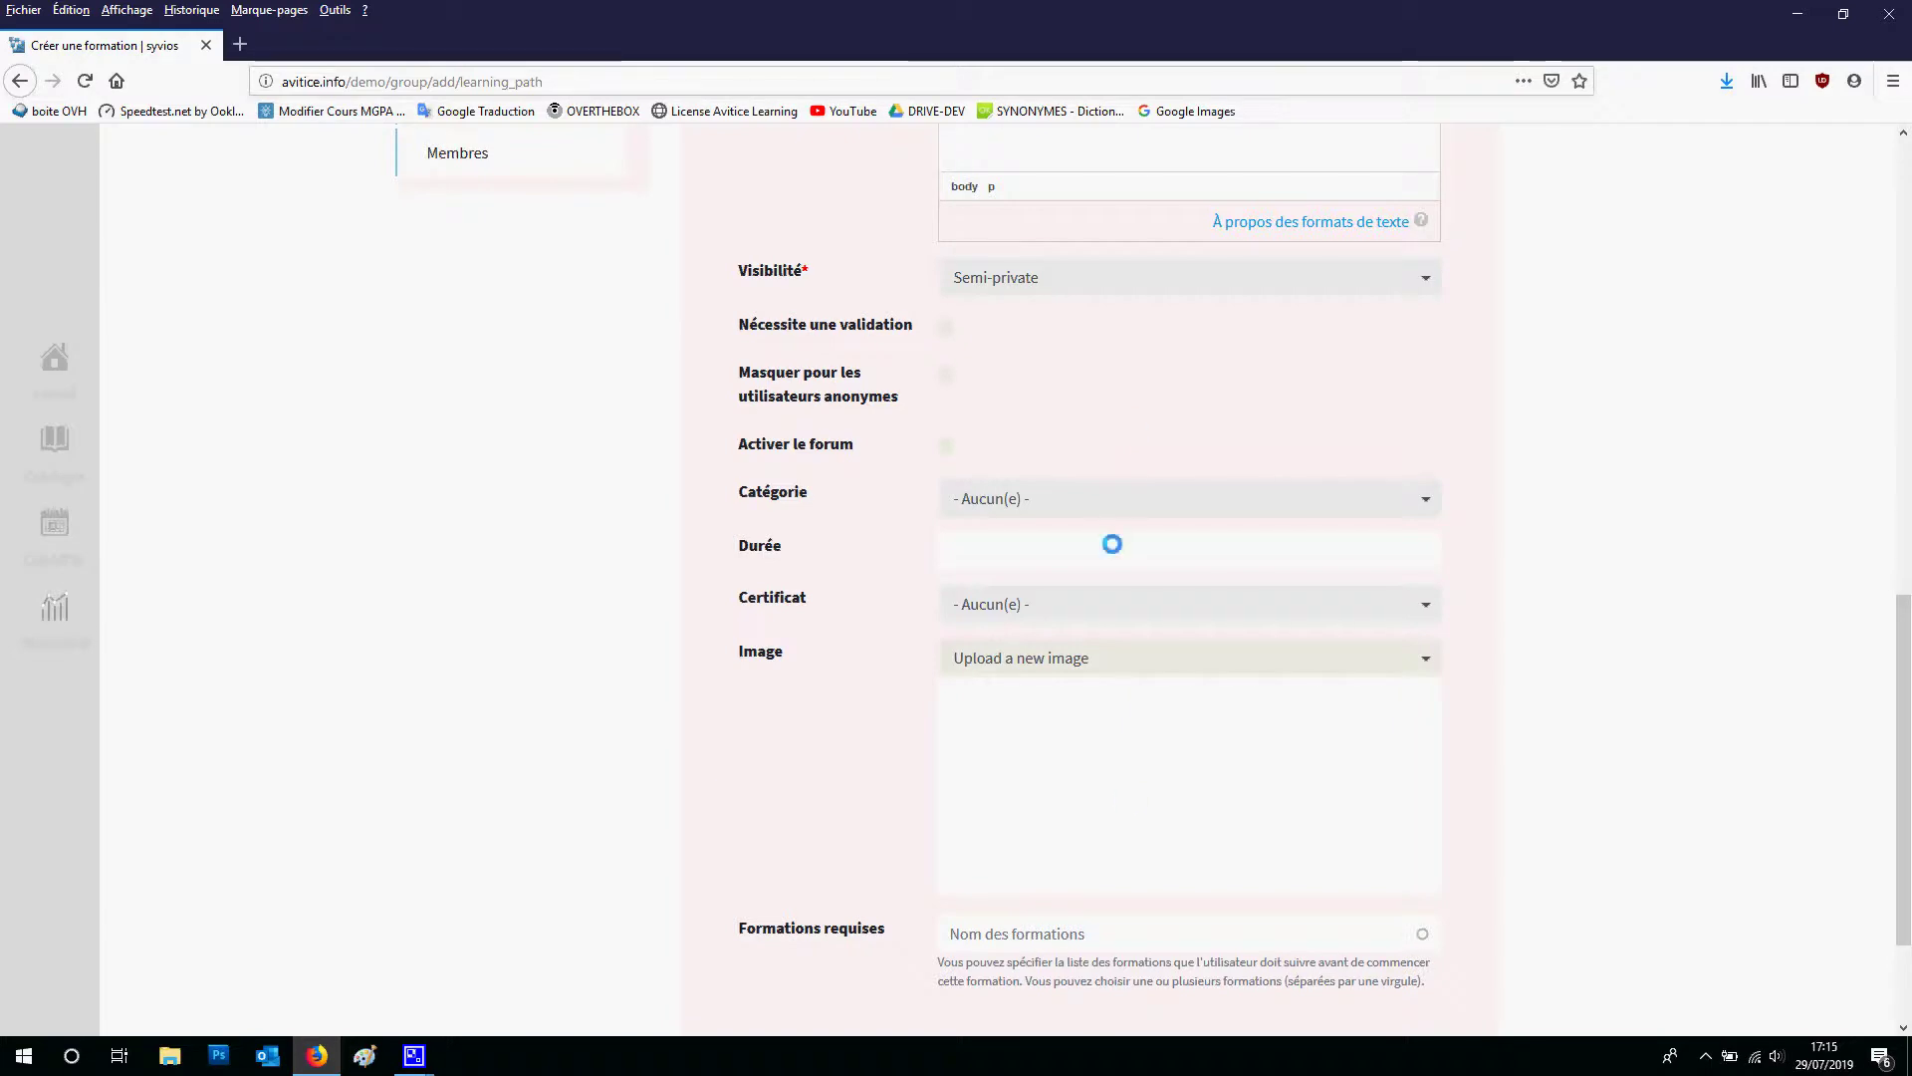
scroll(1113, 544, "down", 2)
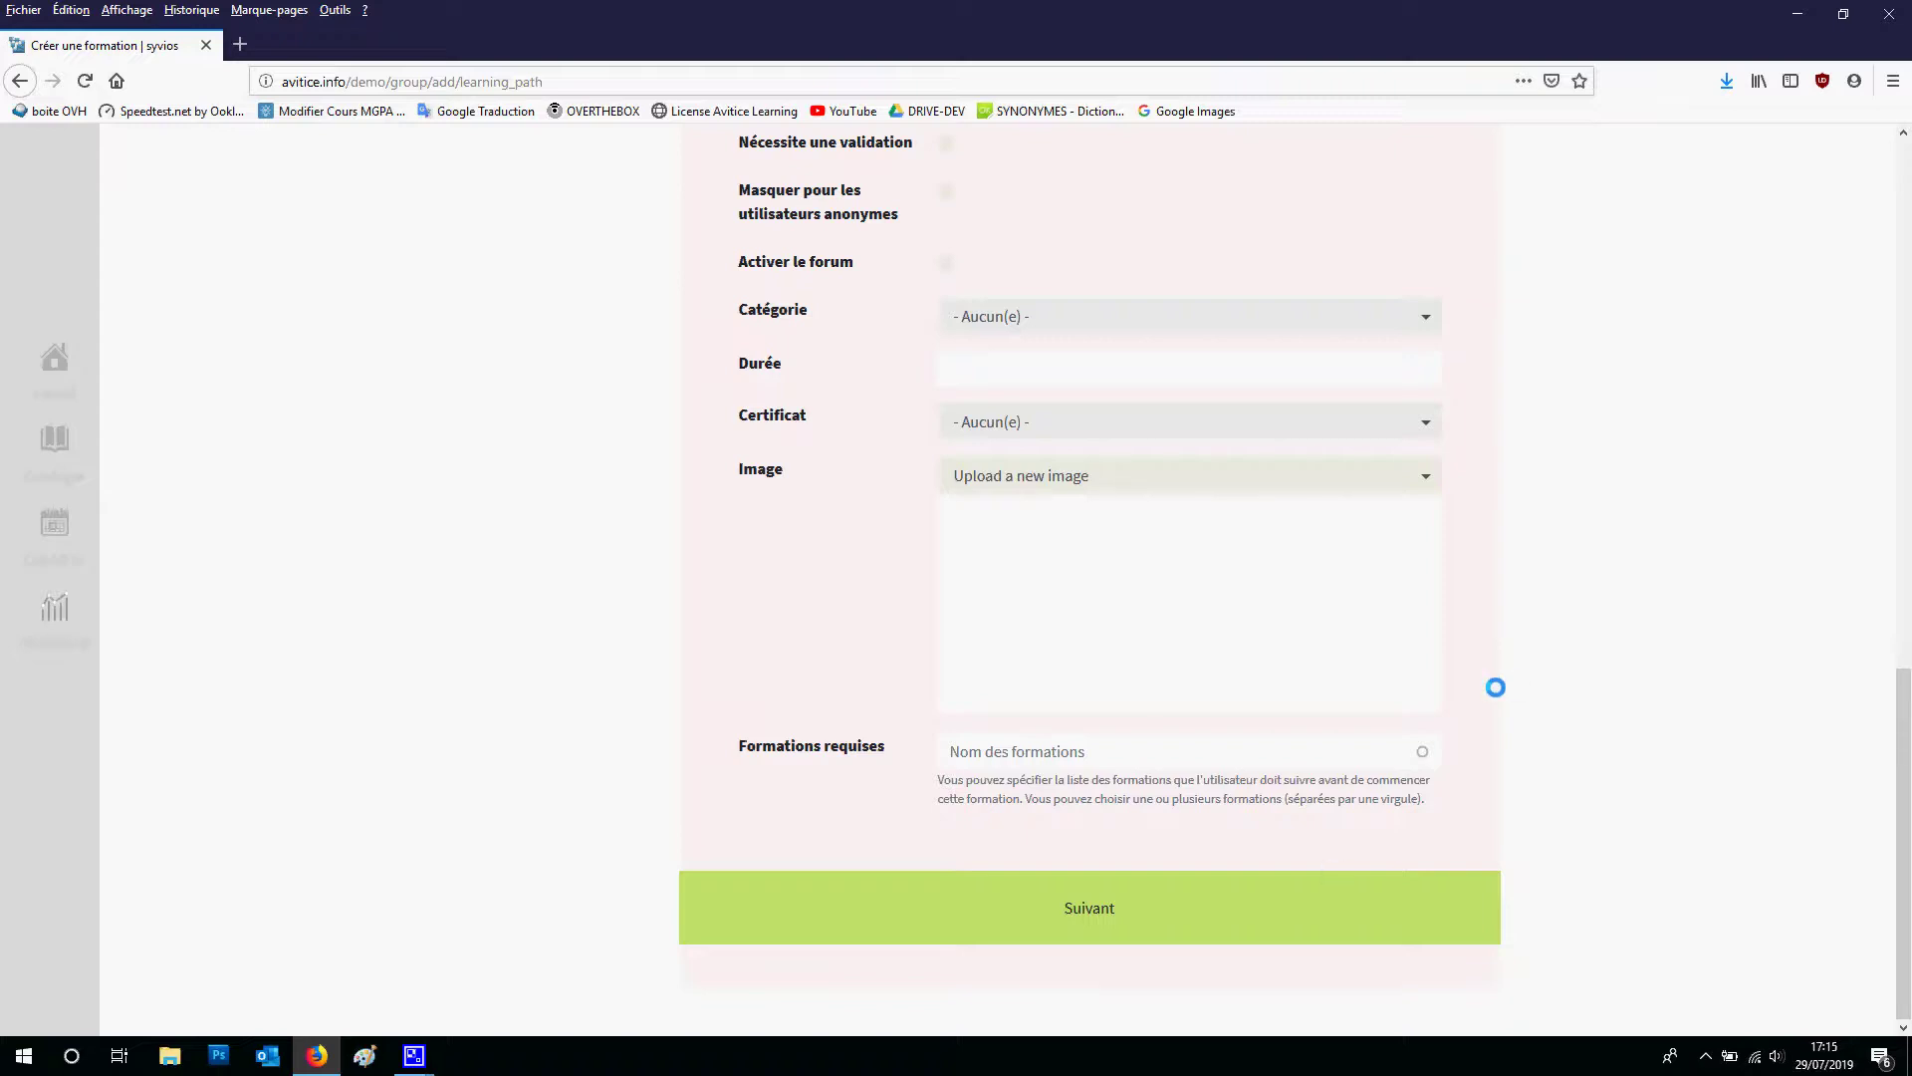
left_click(1151, 910)
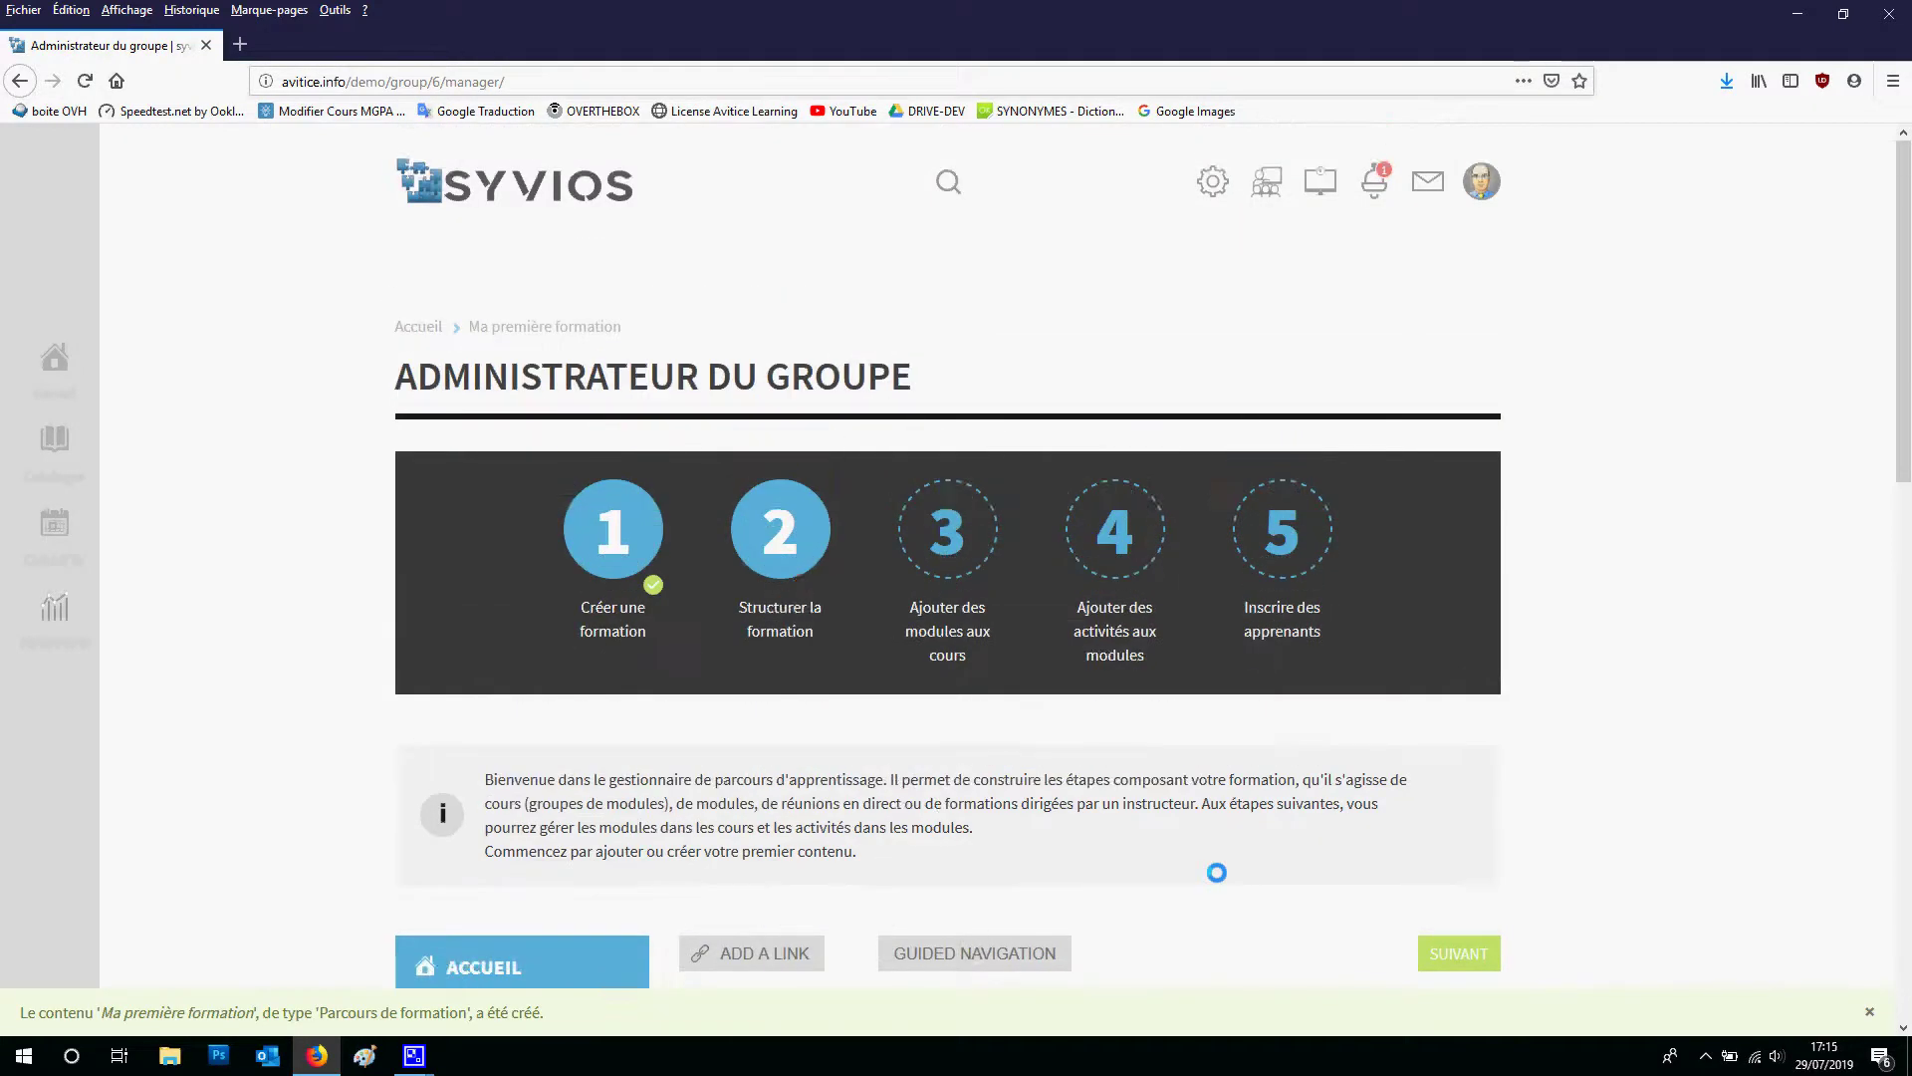
Add a newly created module as the first item of the learning path and name it "Mon premier module"
scroll(1217, 872, "down", 4)
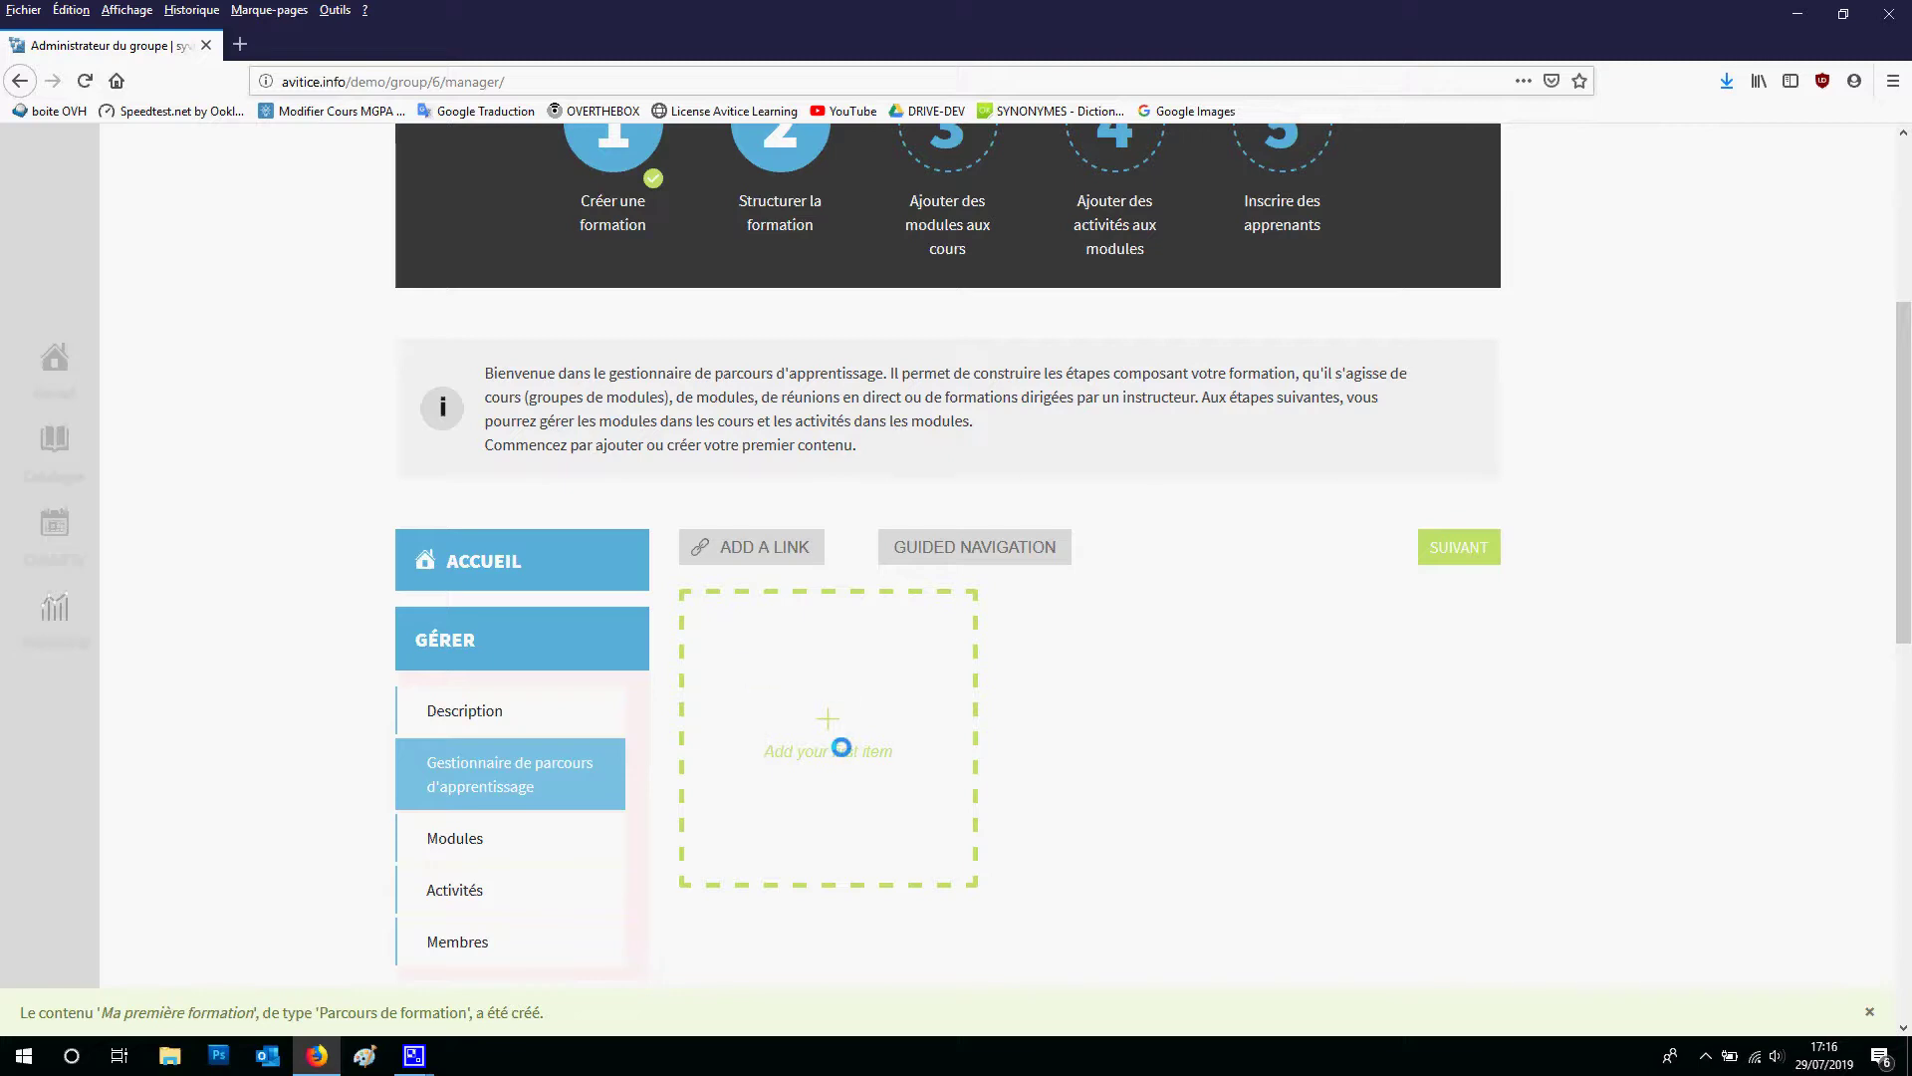
left_click(834, 719)
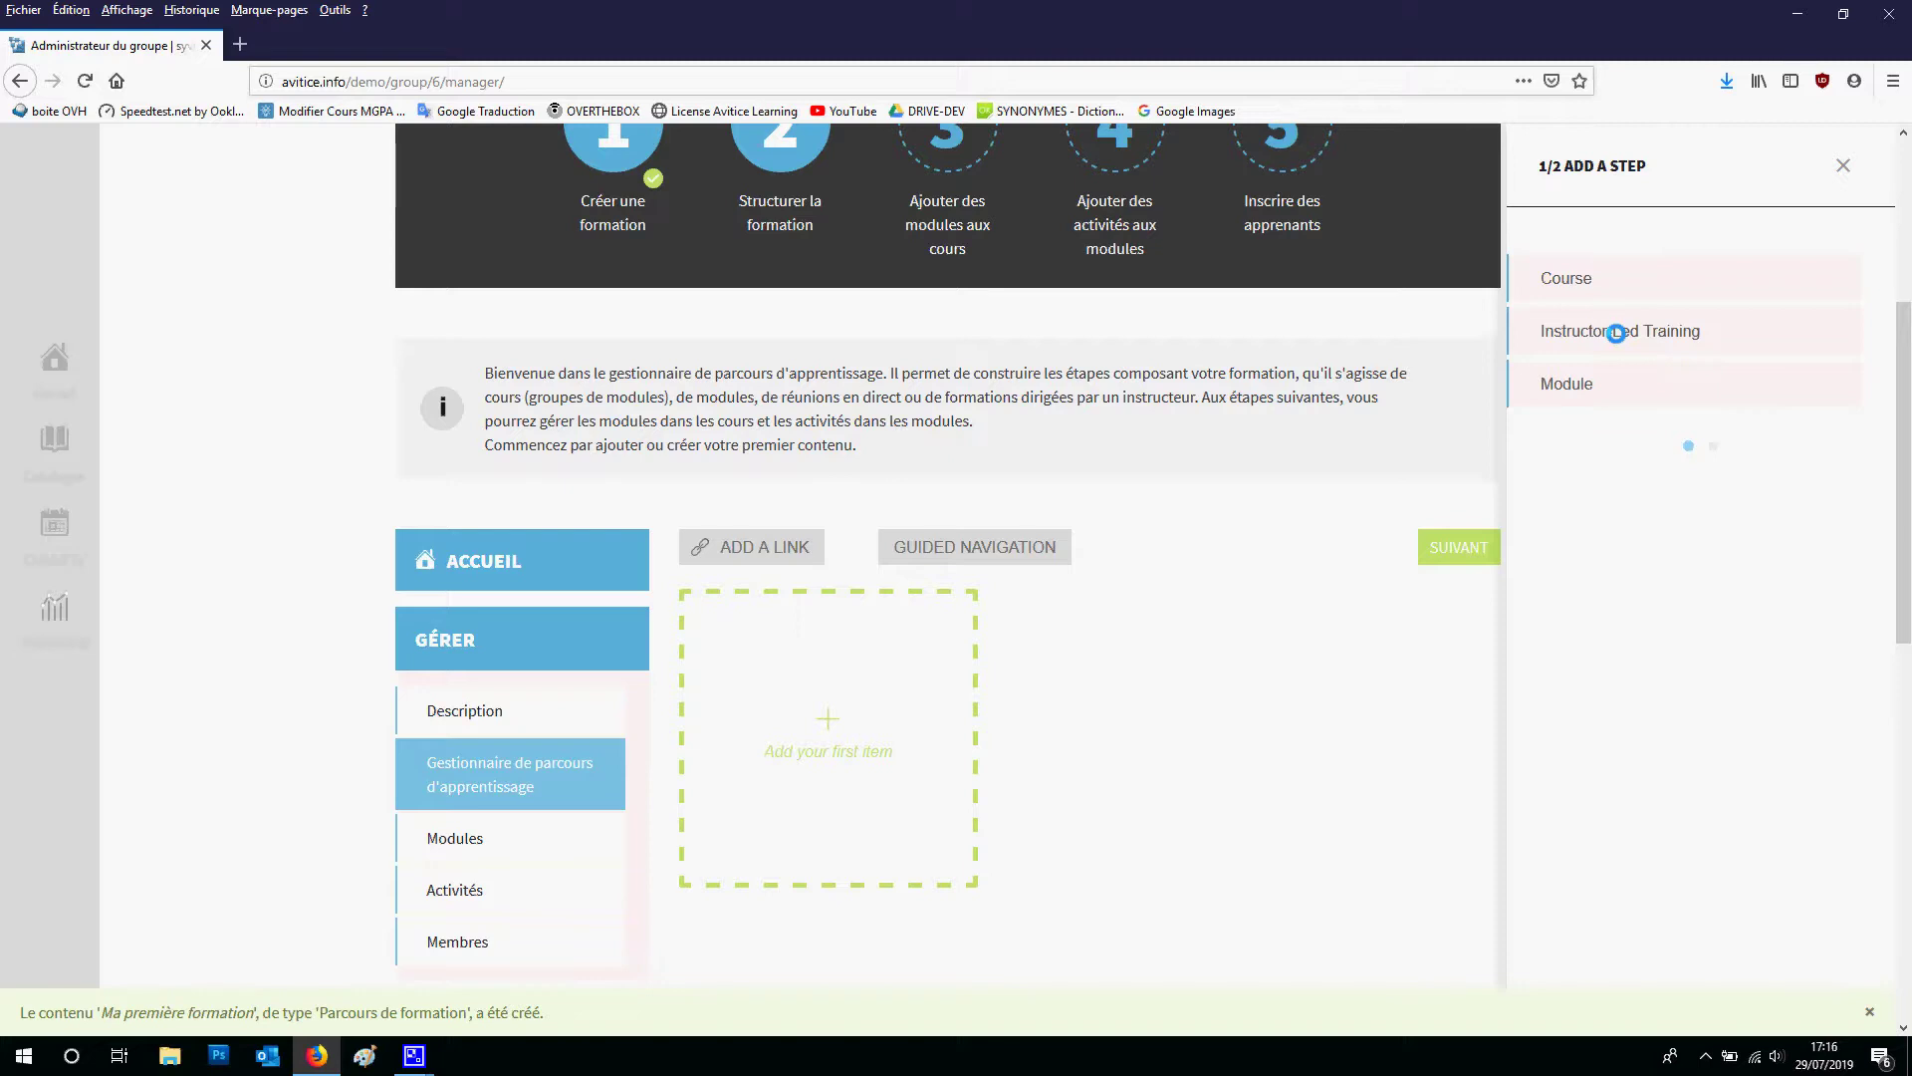
left_click(1580, 381)
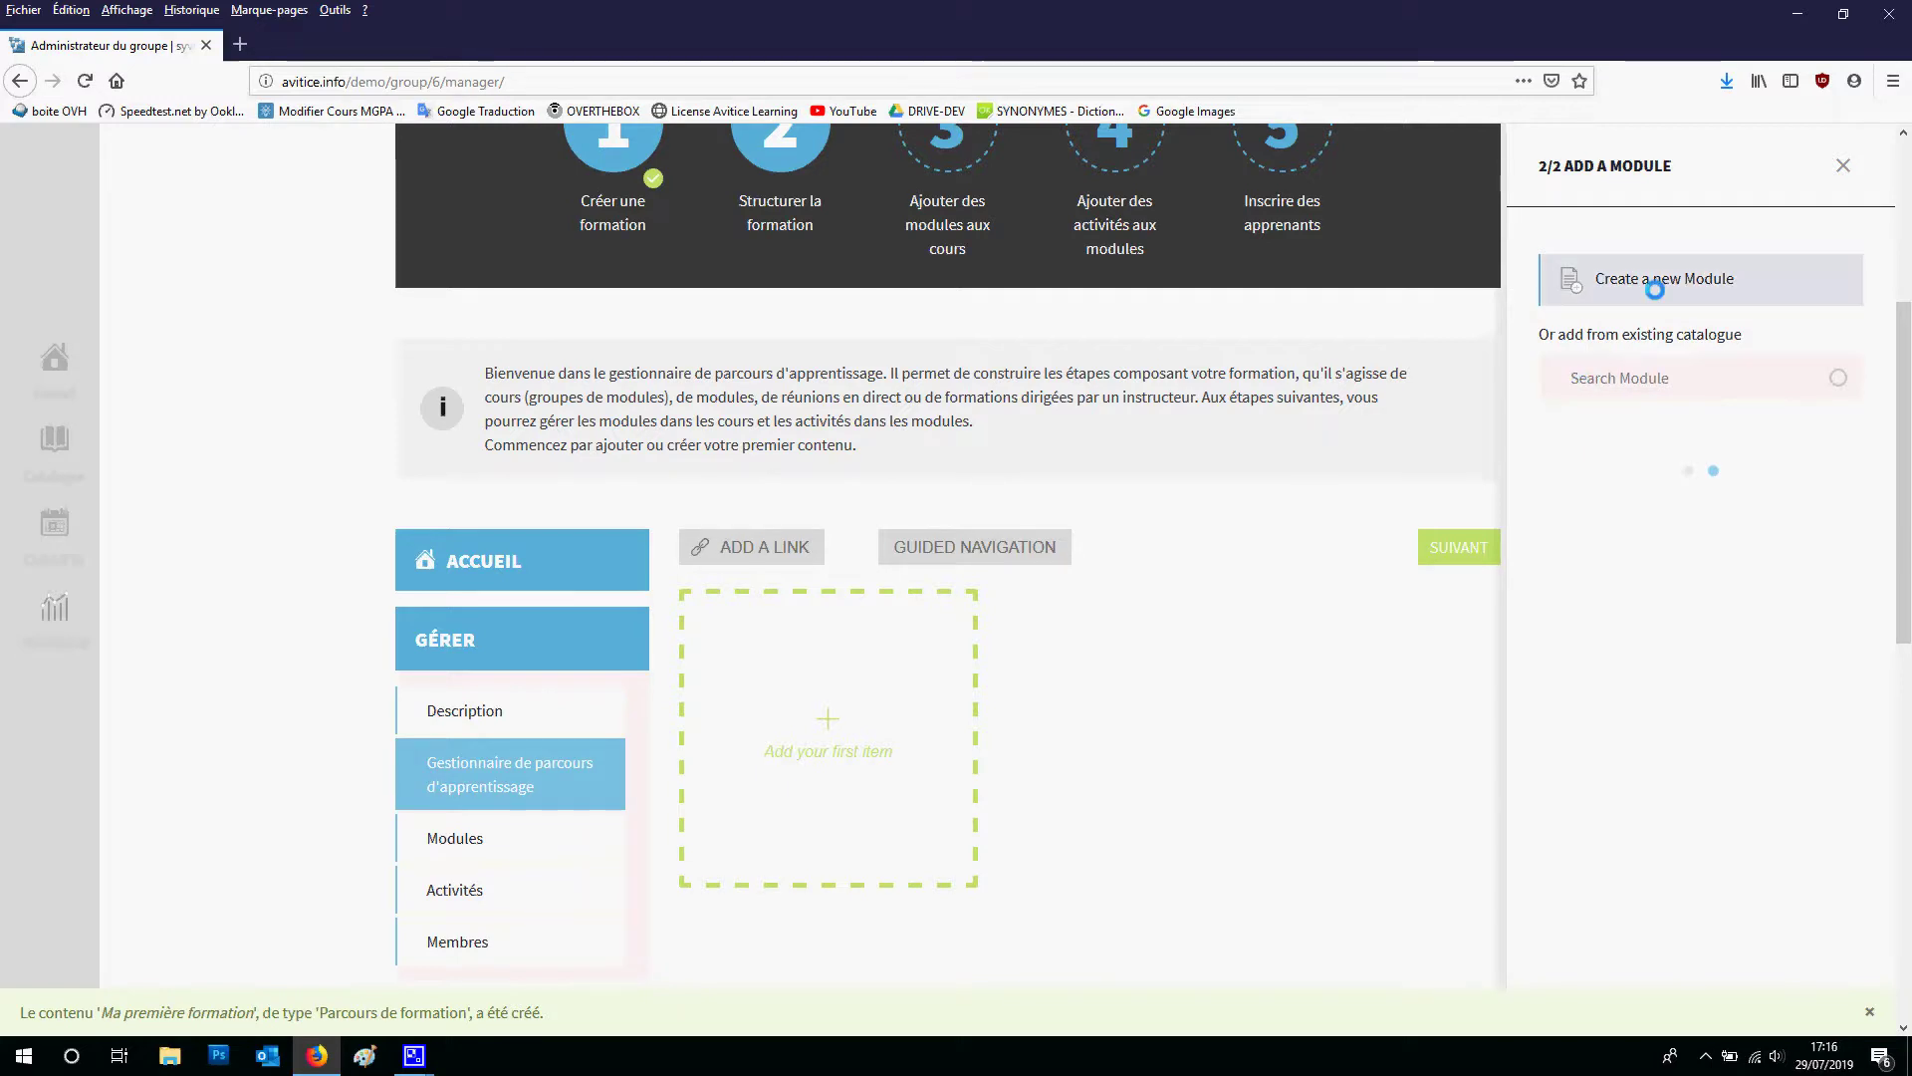
left_click(1654, 288)
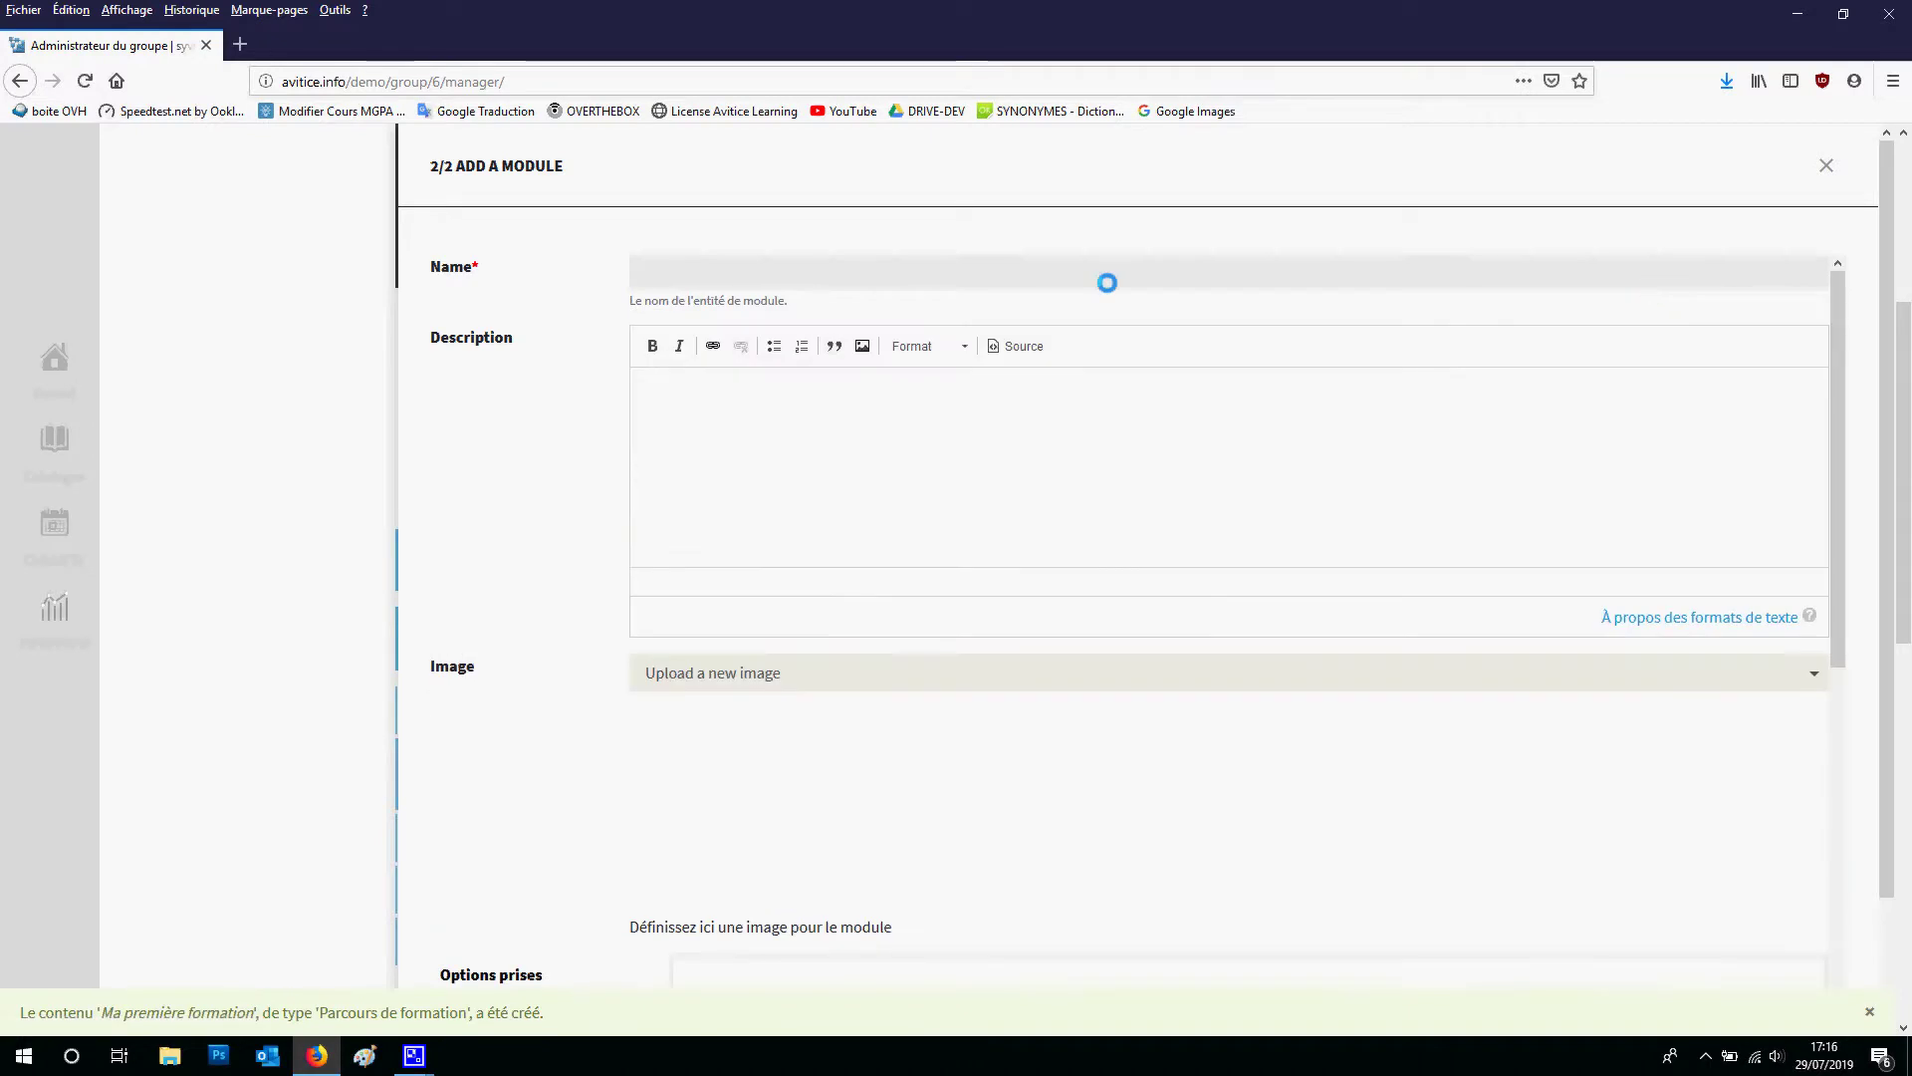
left_click(1101, 272)
type("Mon premier module")
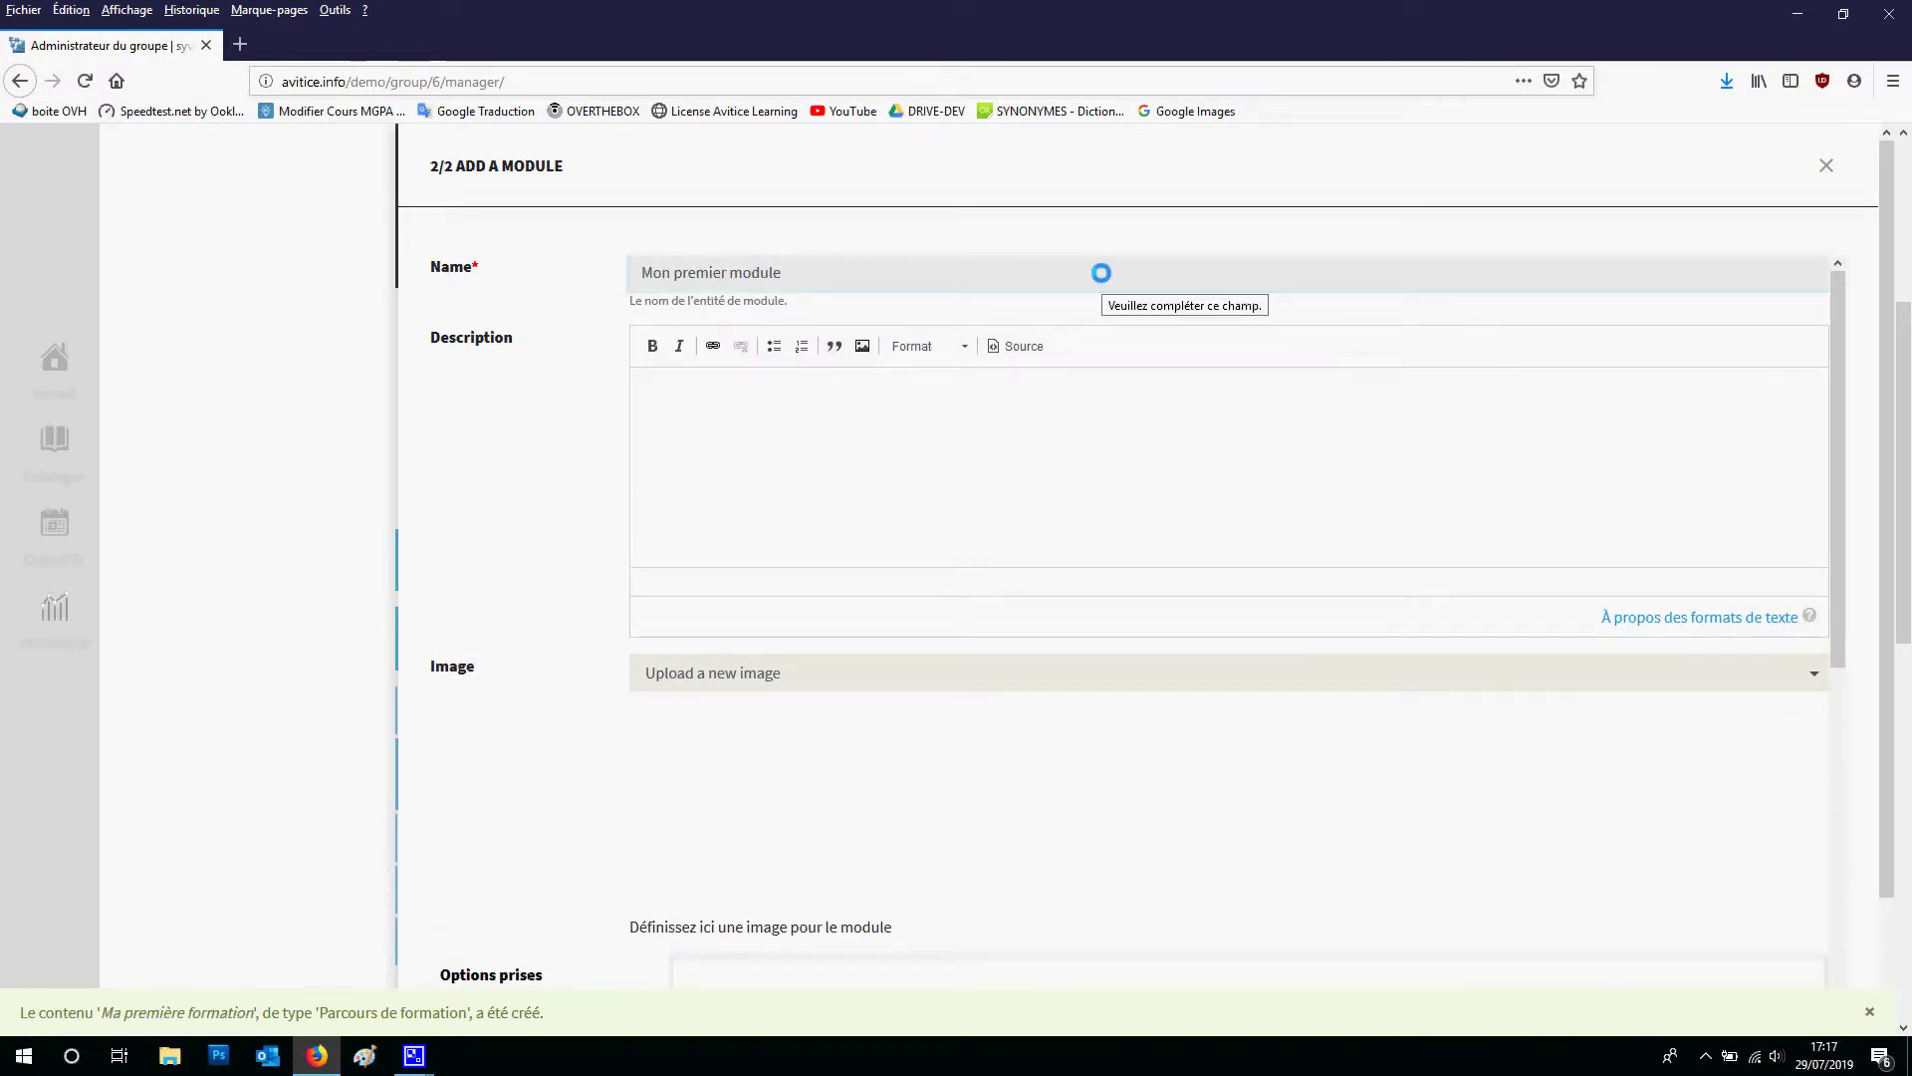
left_click(1067, 512)
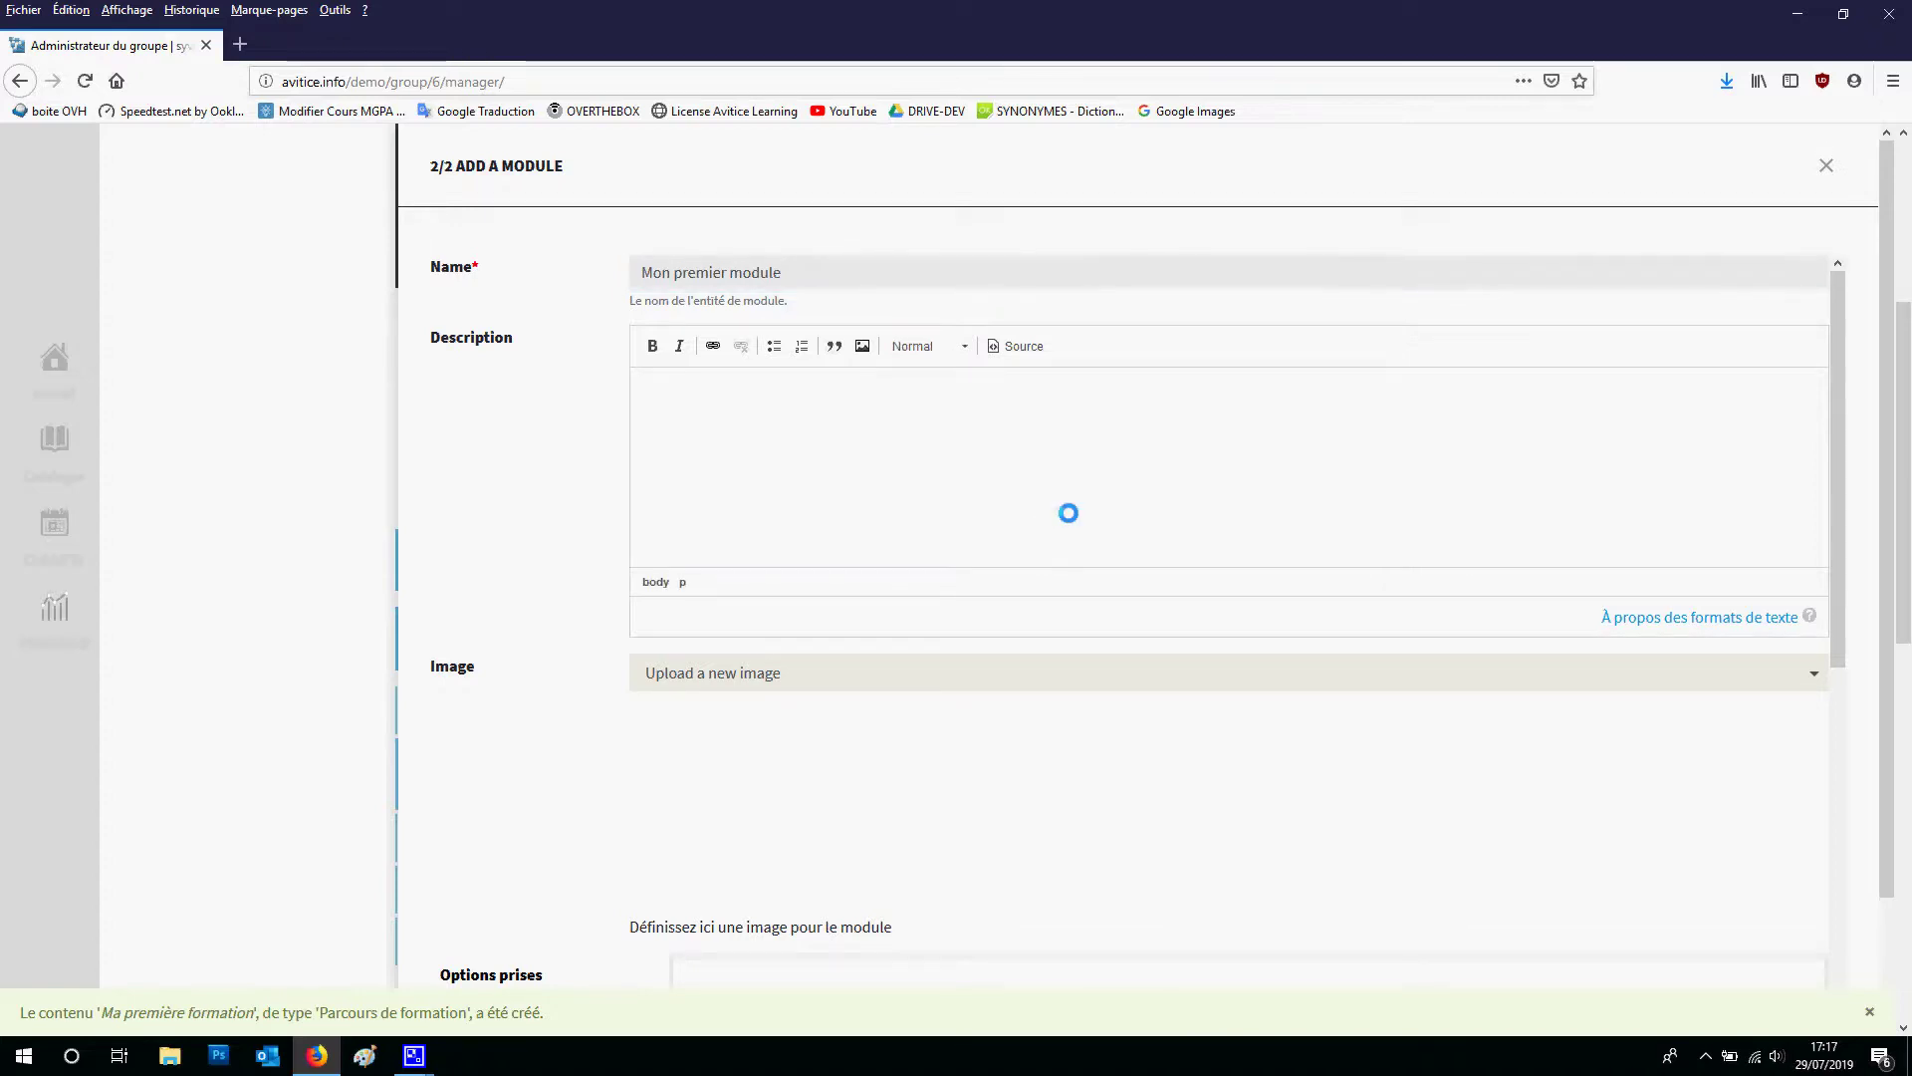
Examine the module's resume, navigation, randomization, allowed attempts and result-saving options, and open its availability options
scroll(1242, 738, "down", 1)
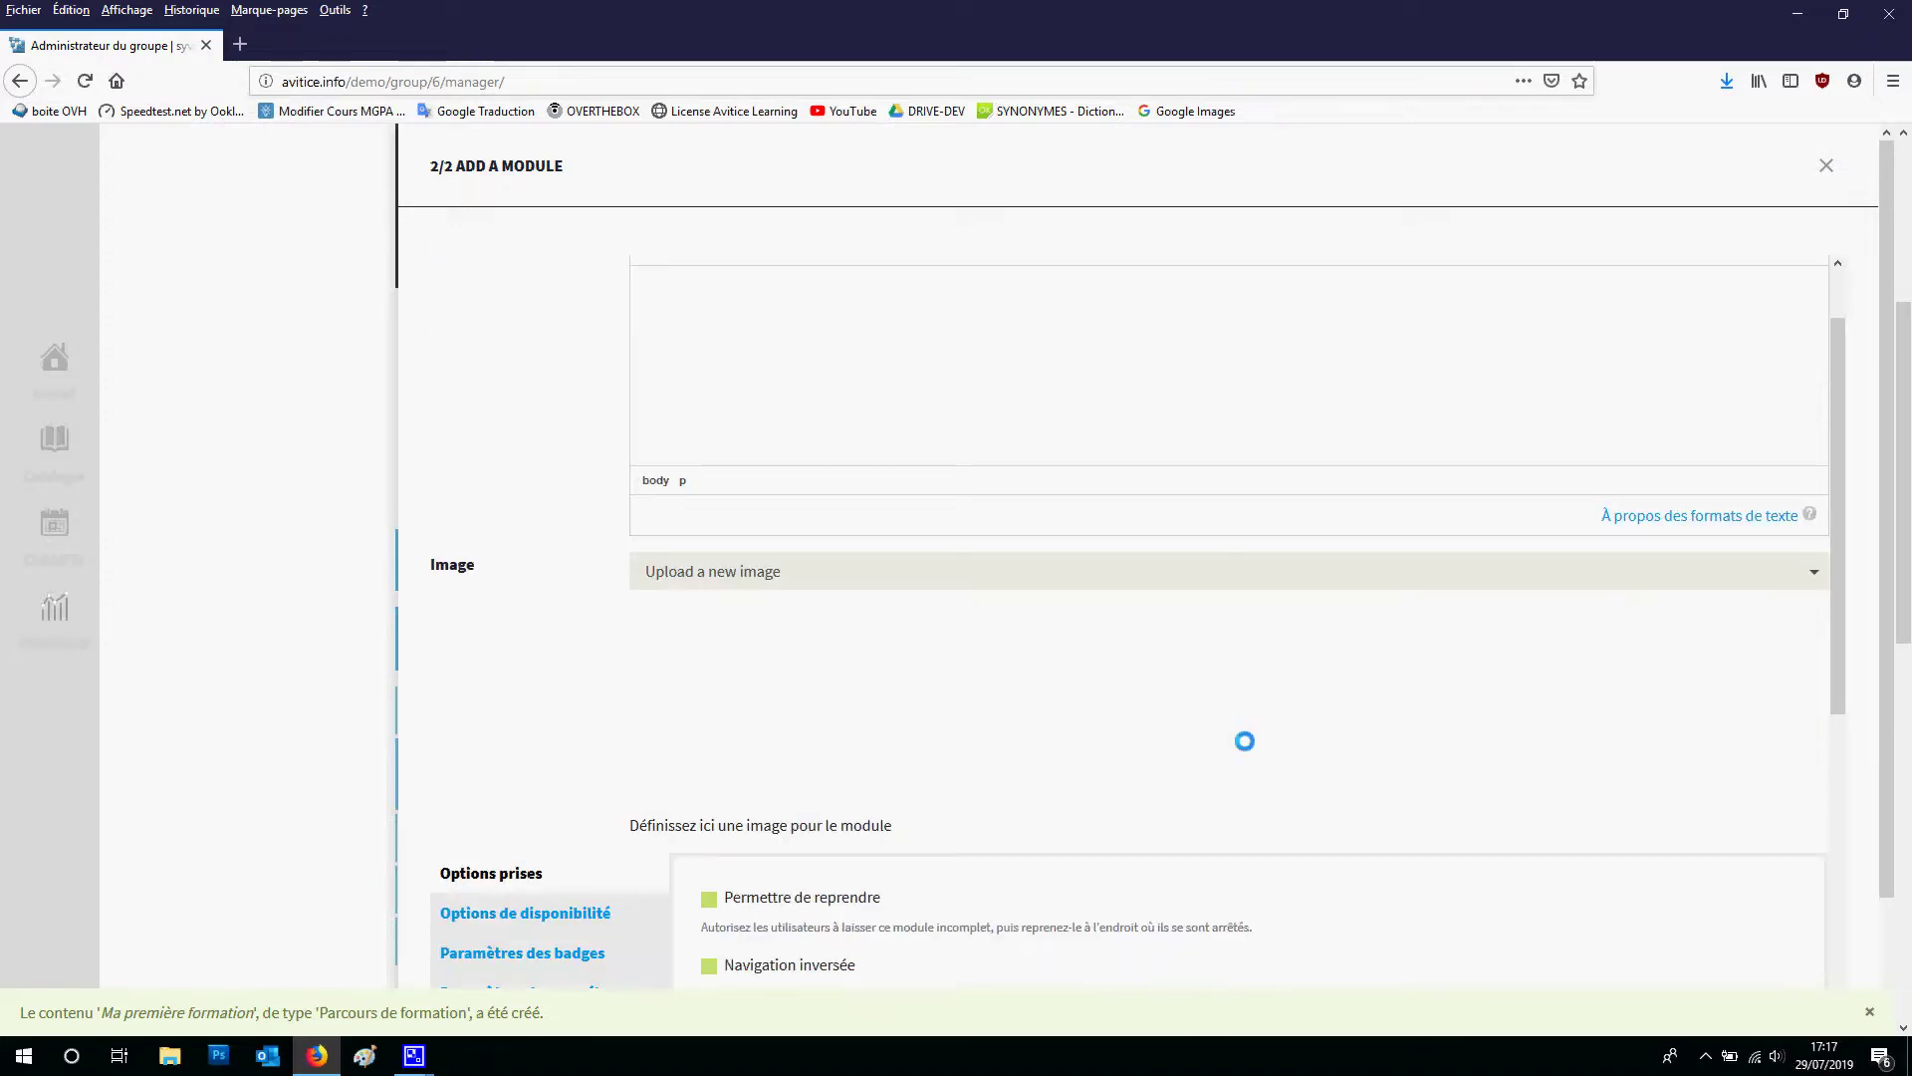
scroll(1243, 737, "down", 3)
scroll(1243, 737, "down", 1)
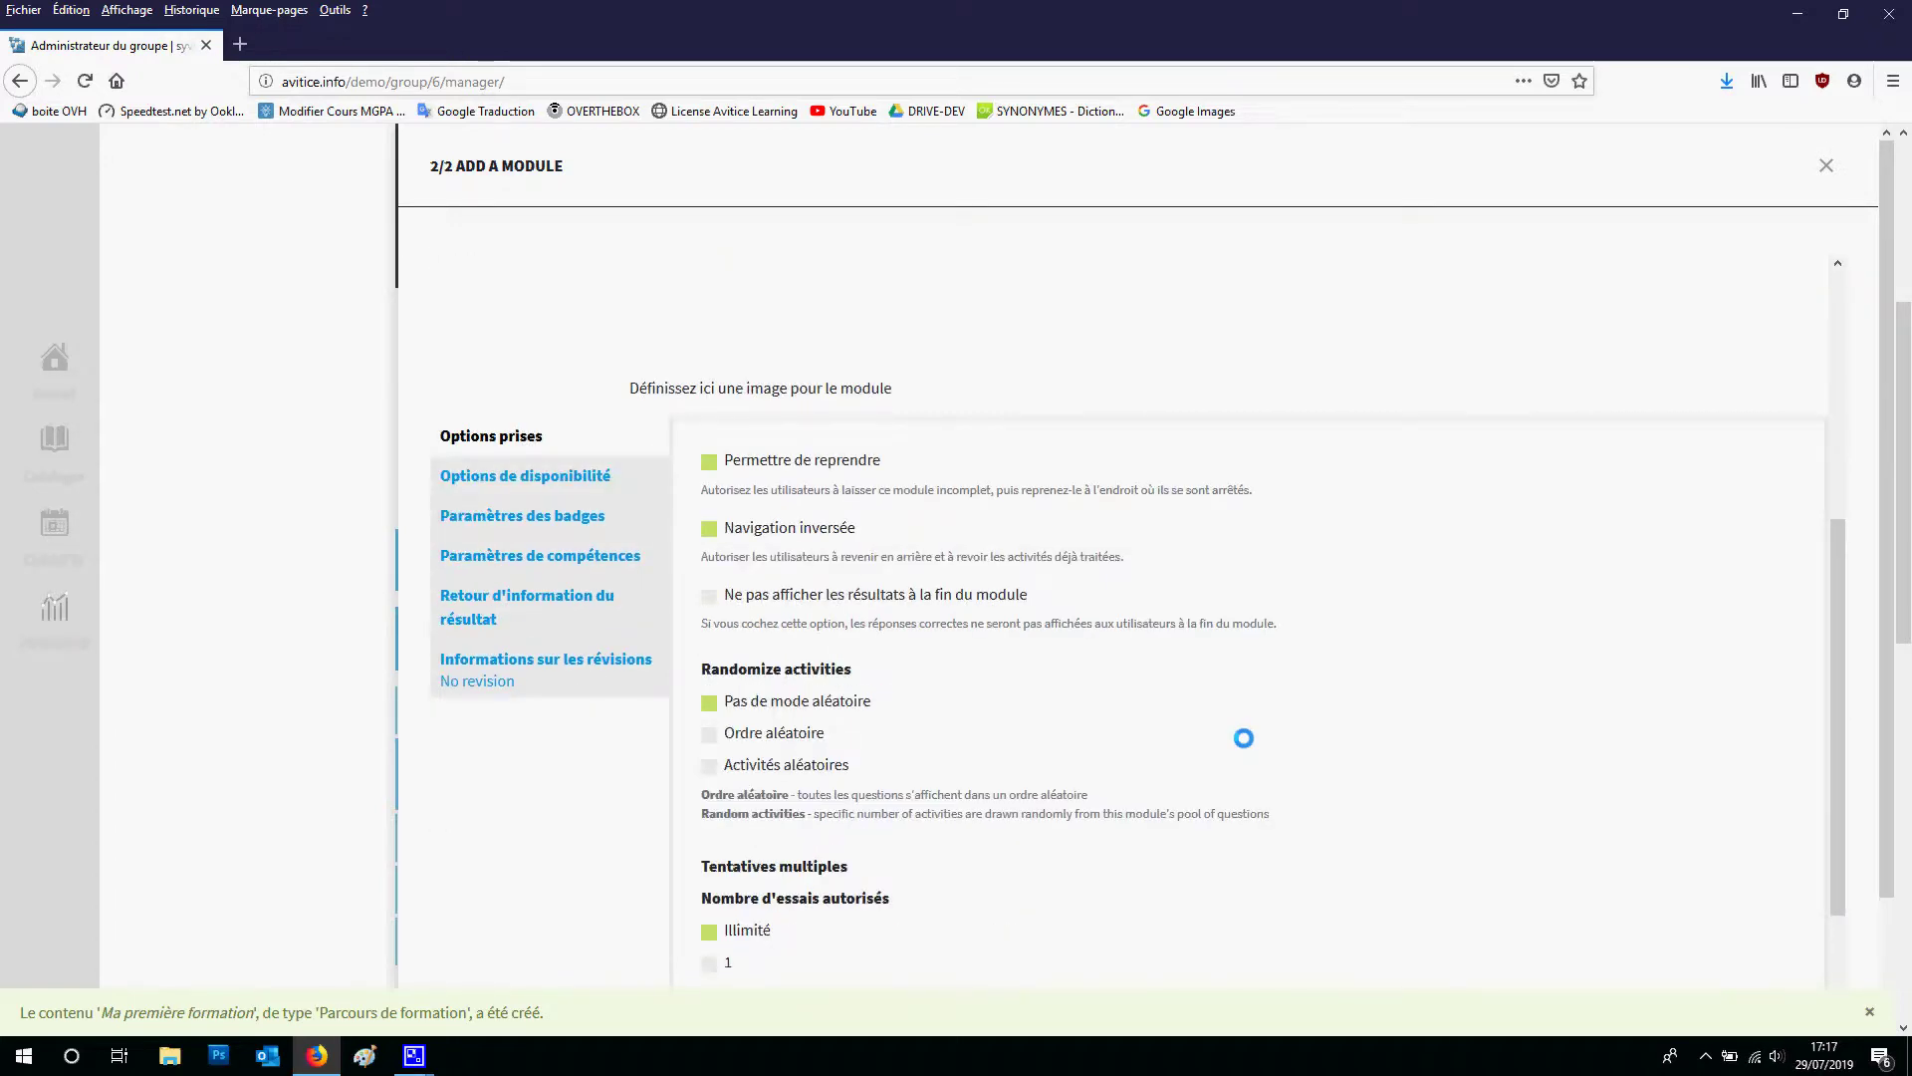
scroll(1243, 738, "down", 1)
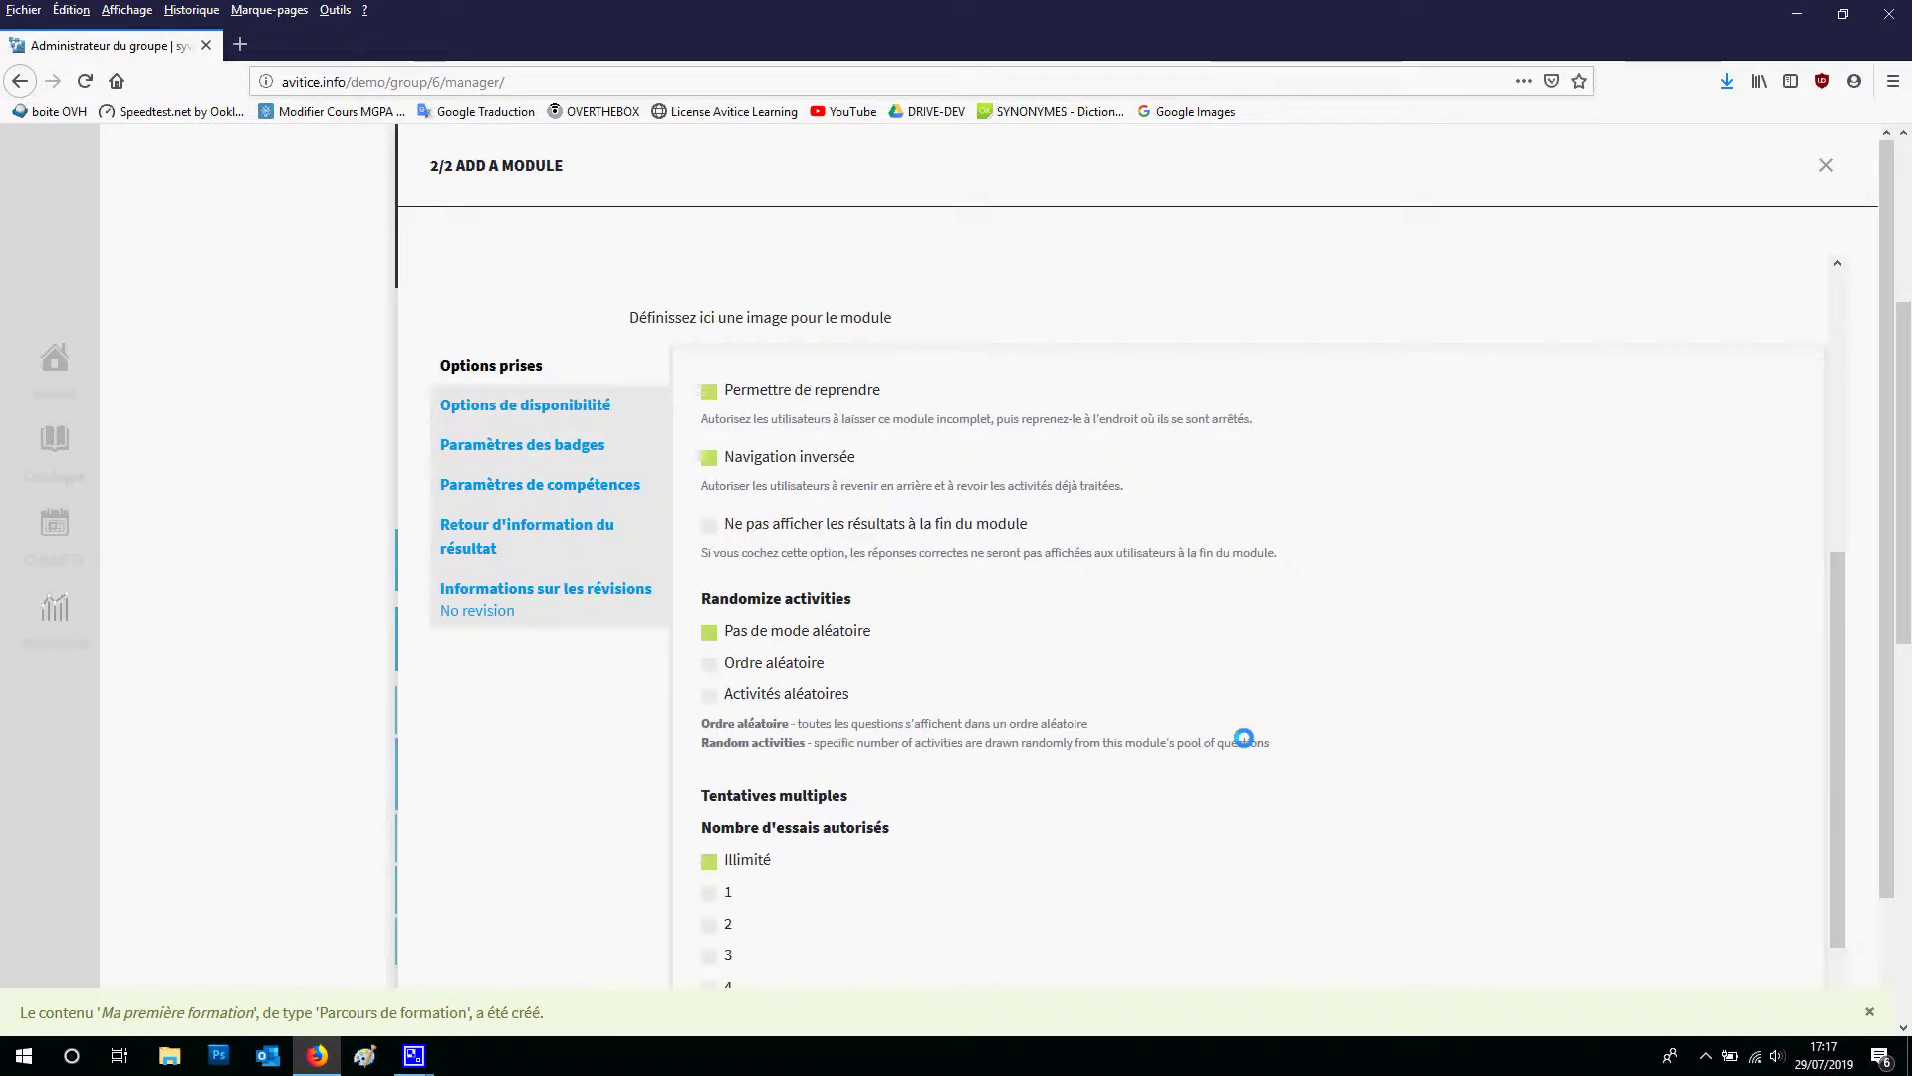
scroll(1243, 737, "down", 1)
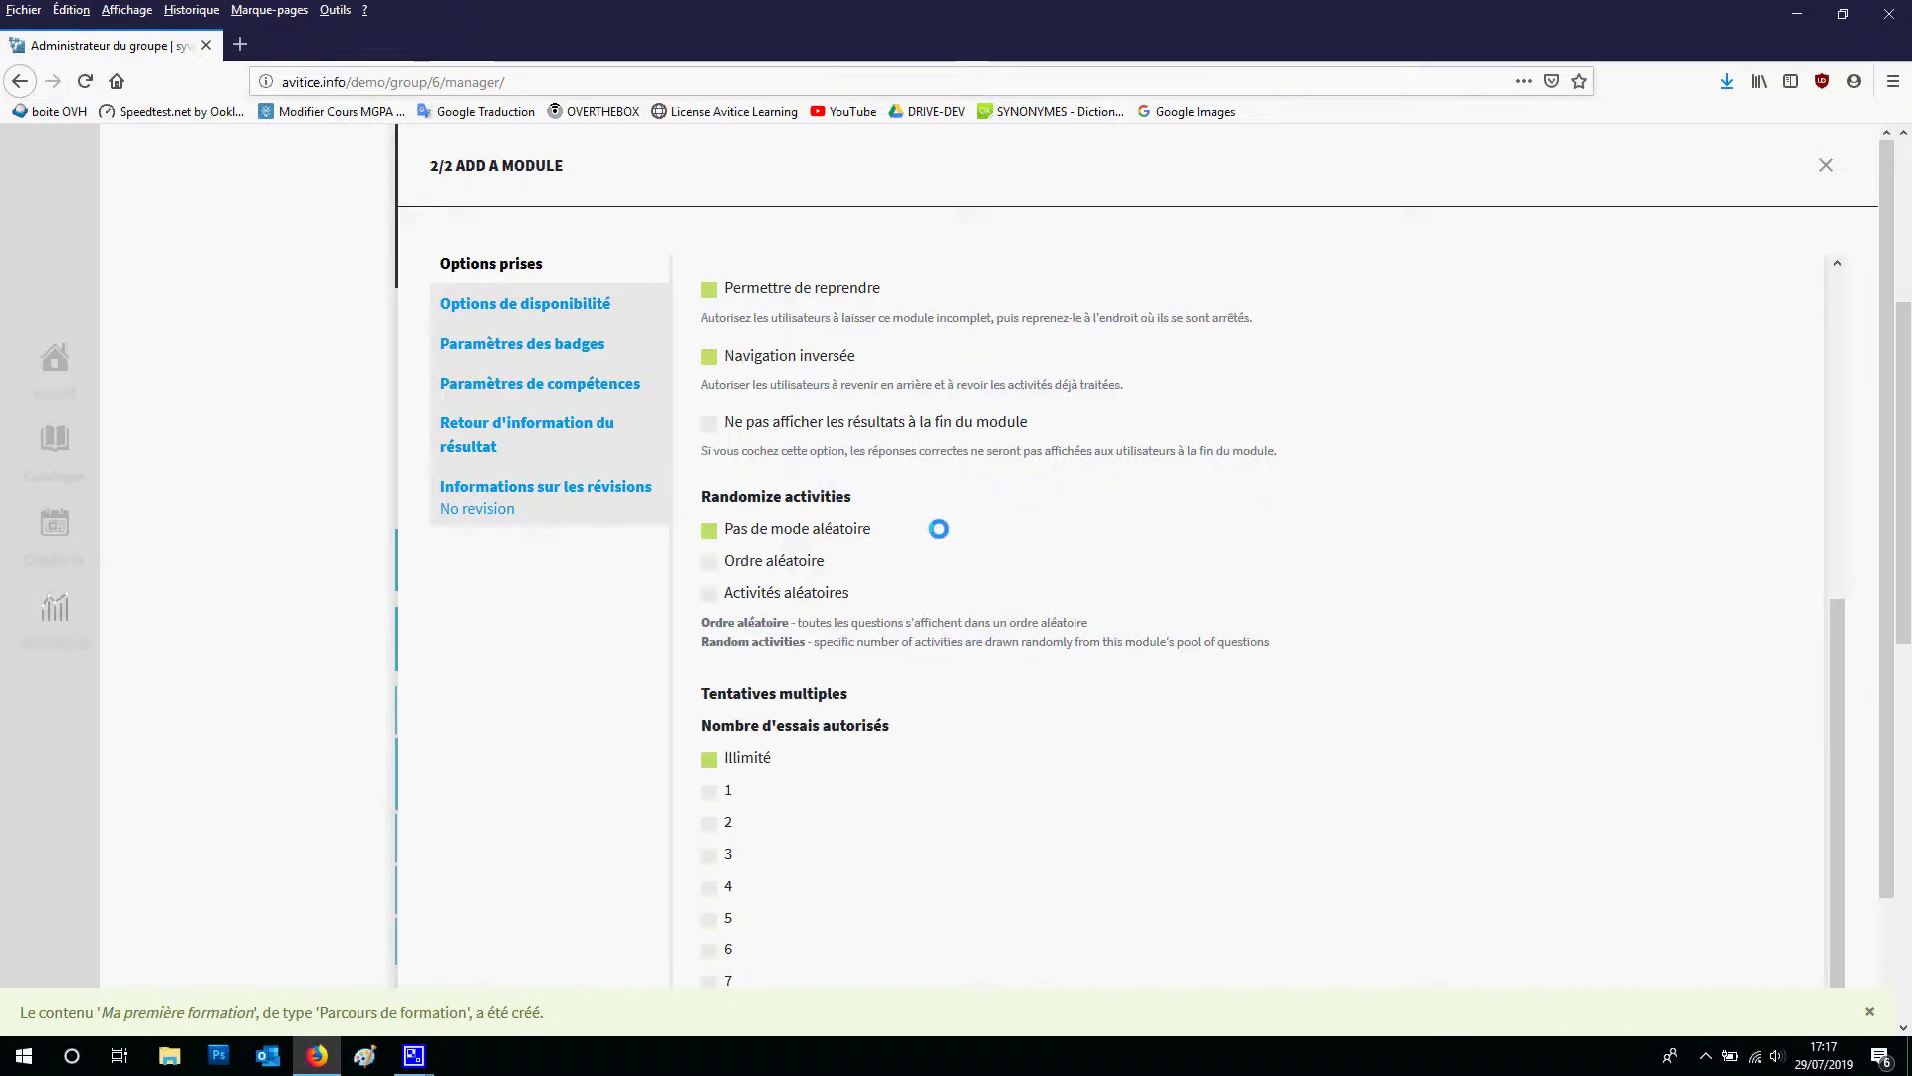
scroll(958, 562, "down", 2)
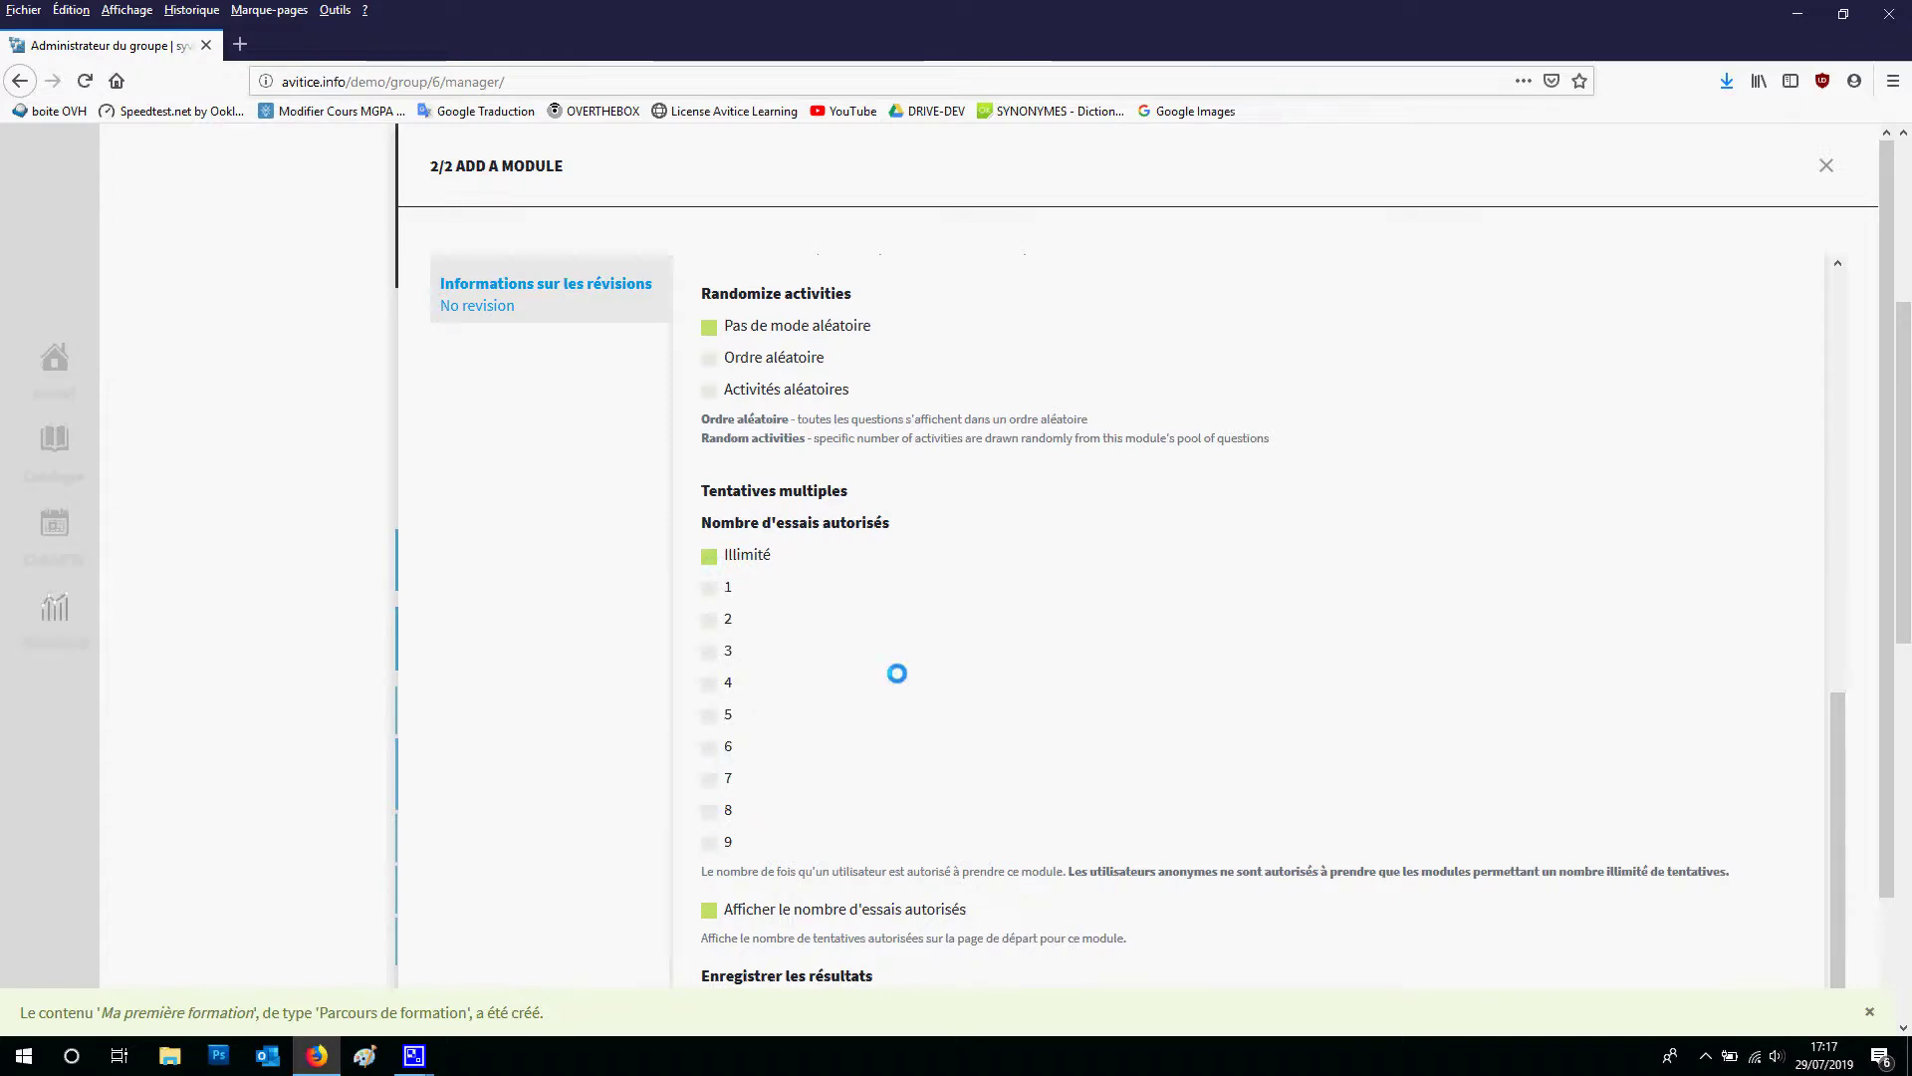
scroll(897, 675, "down", 2)
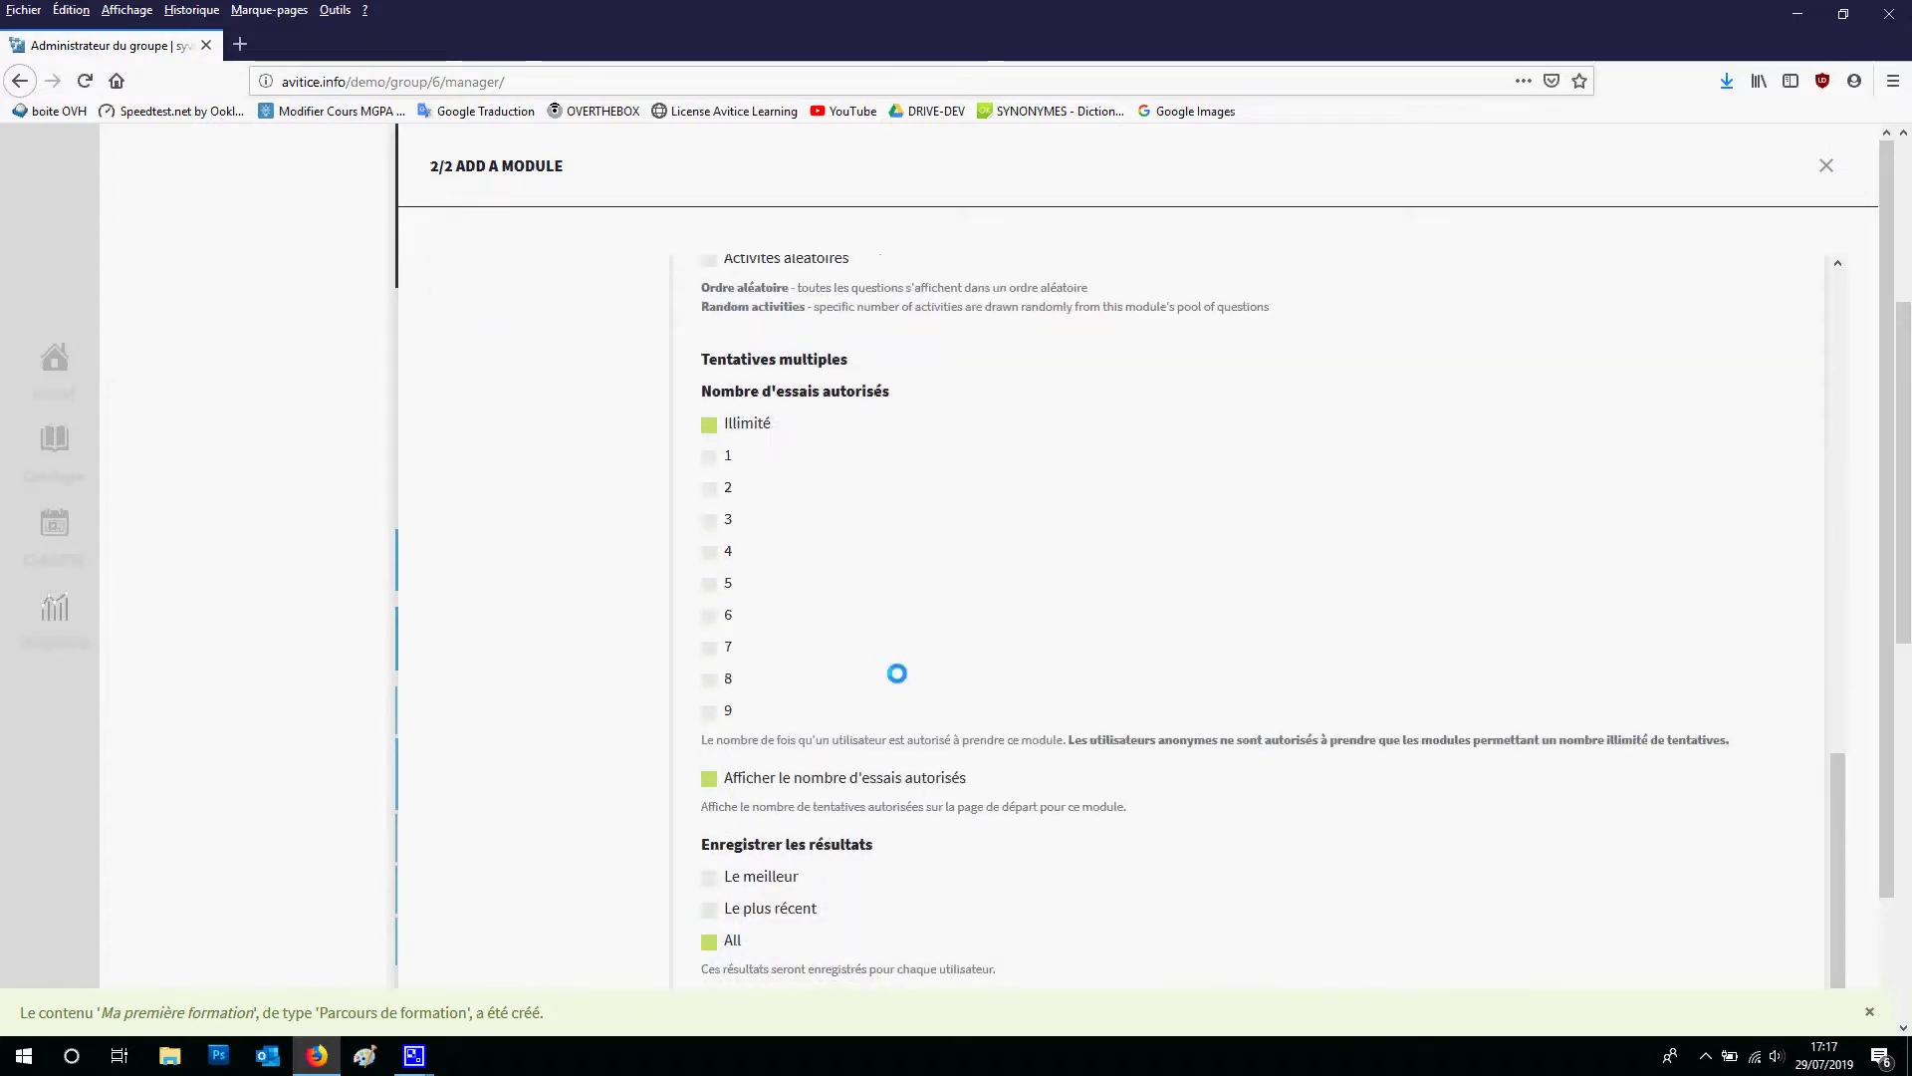
scroll(896, 687, "down", 2)
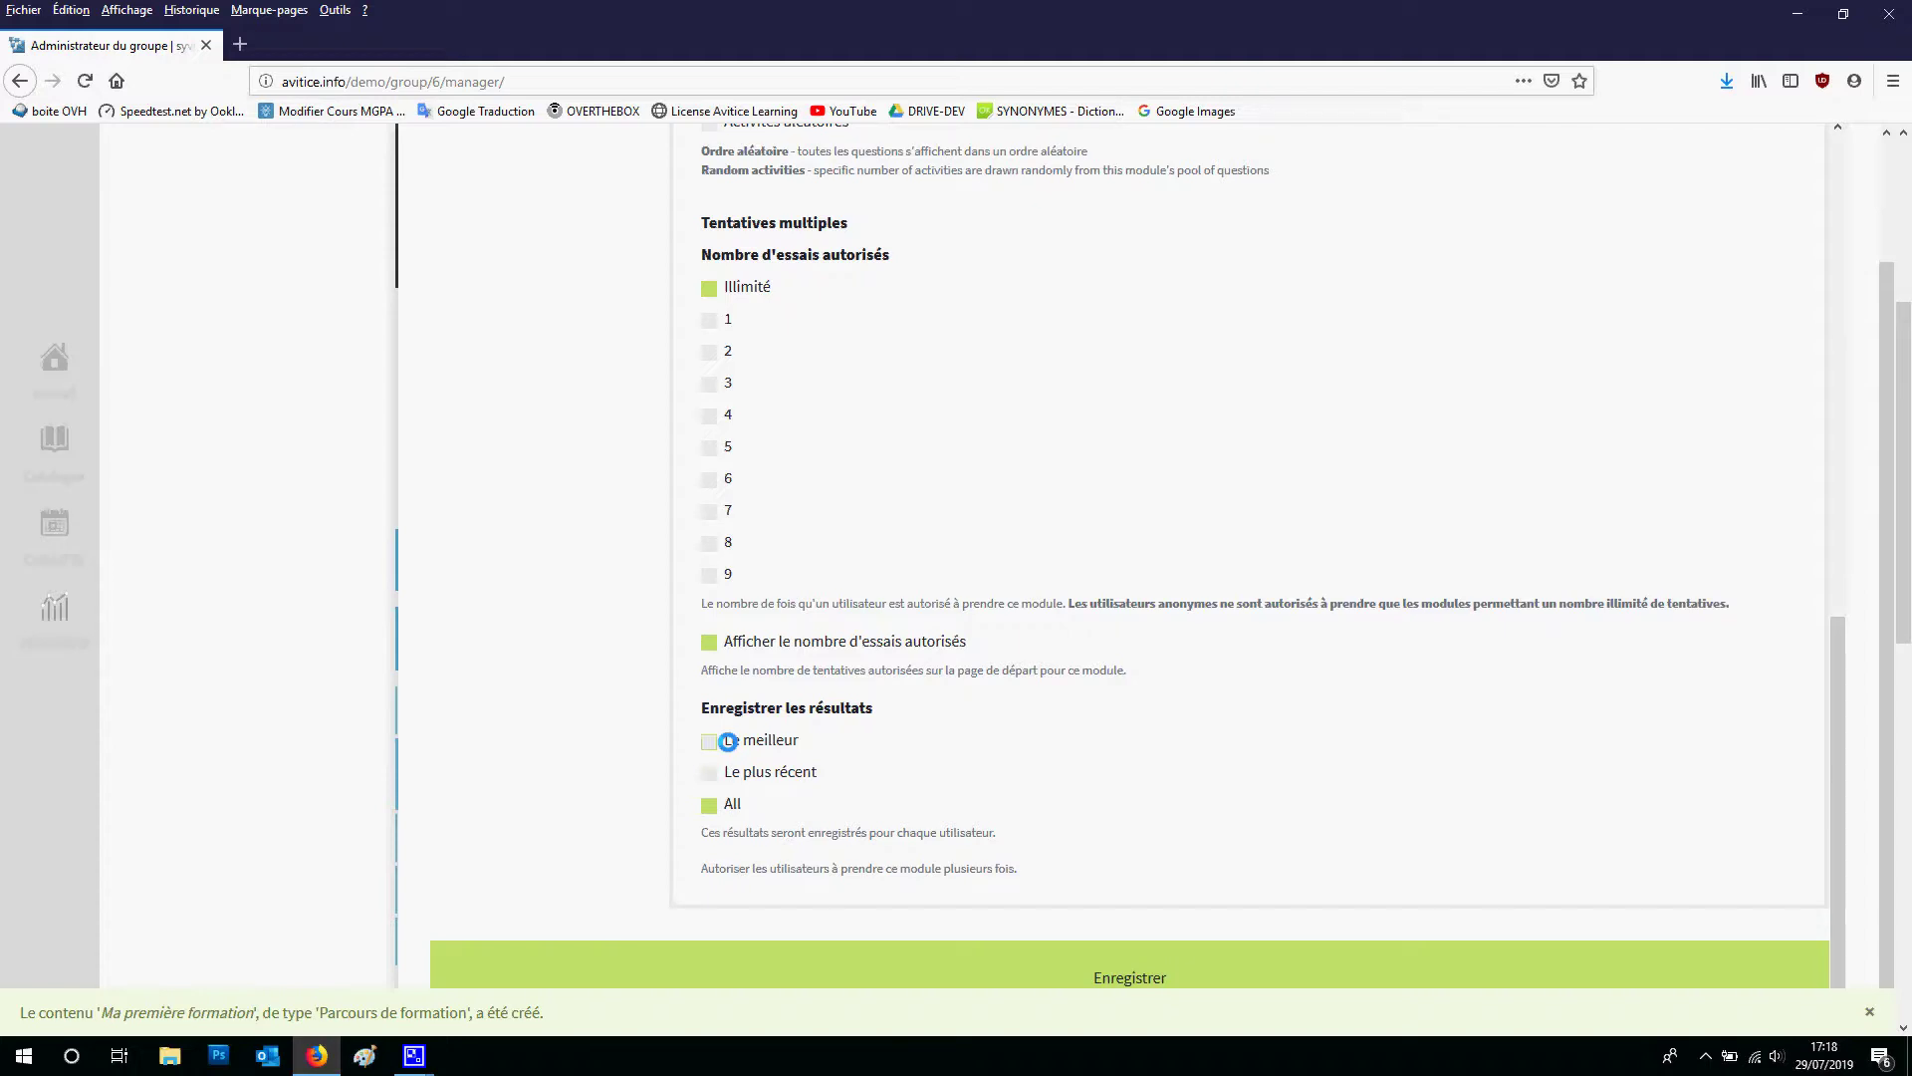
scroll(728, 741, "up", 2)
scroll(728, 741, "up", 2)
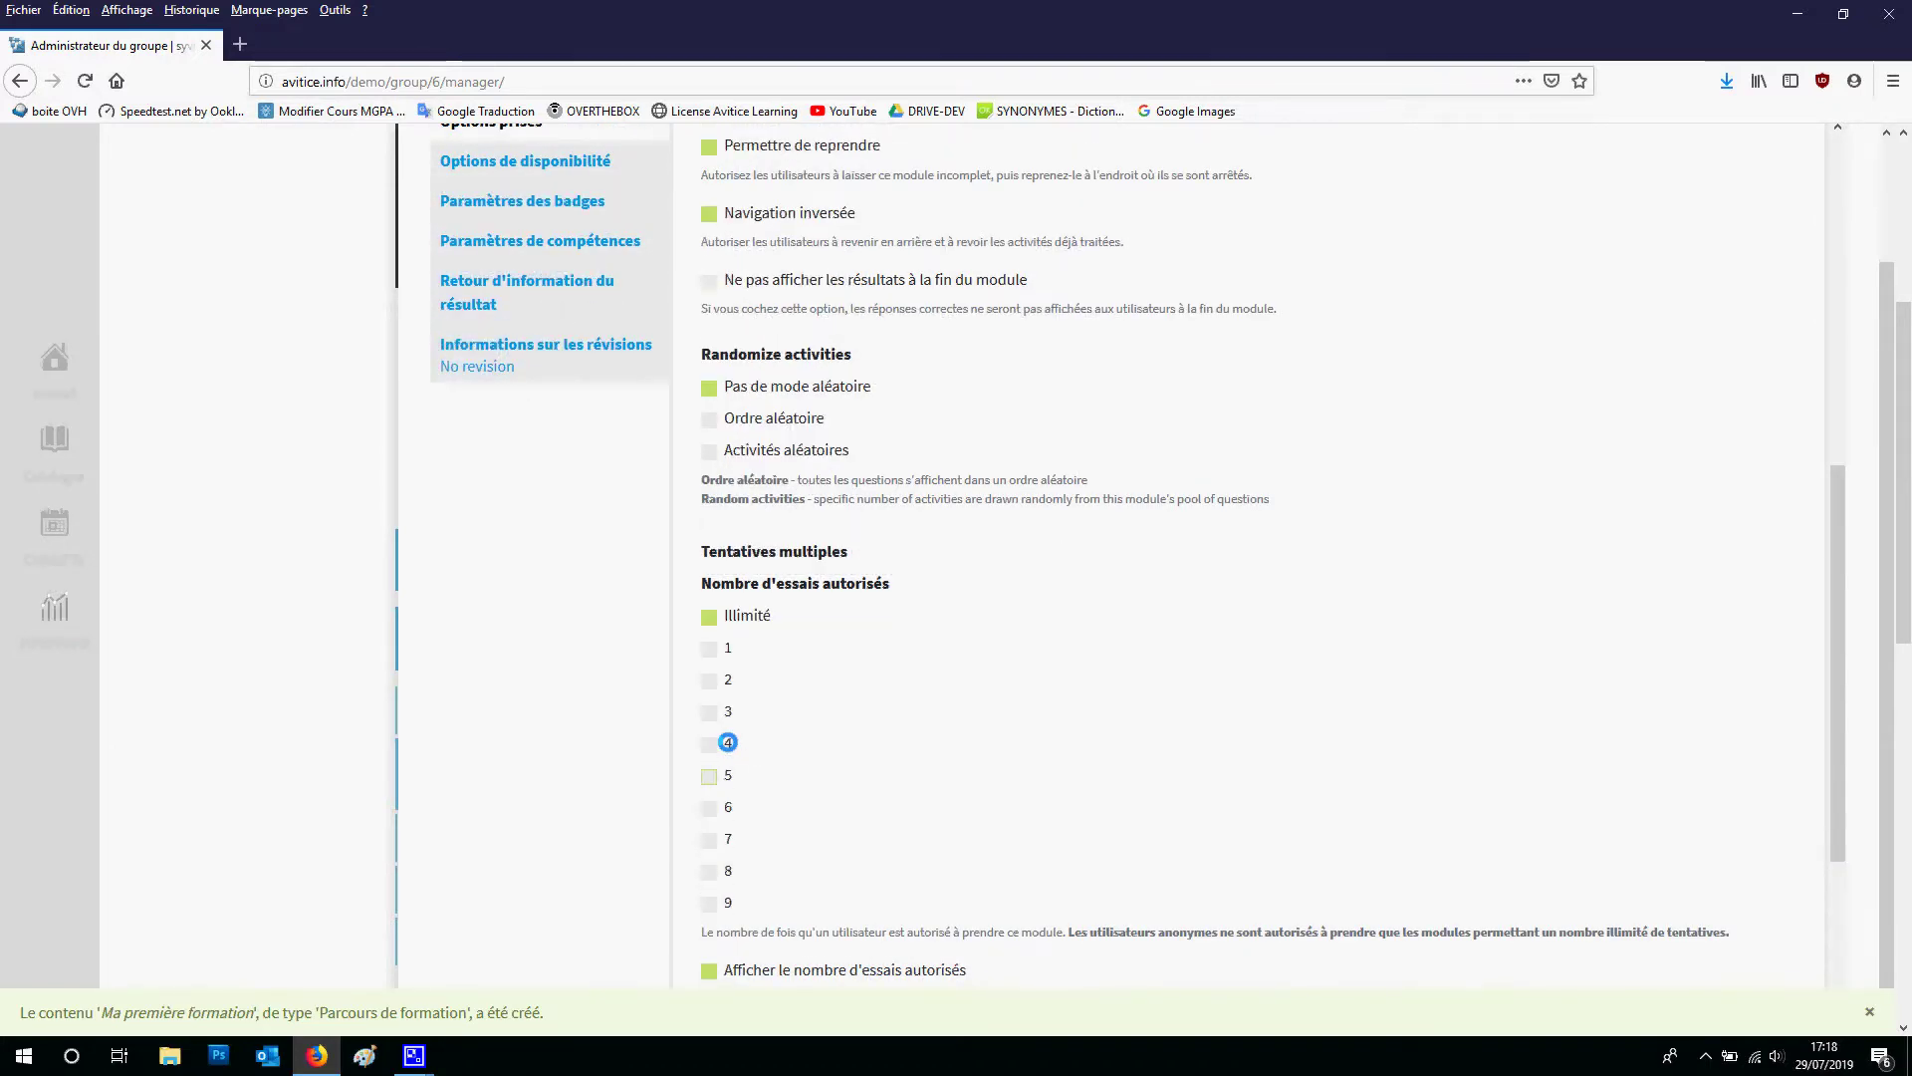
scroll(837, 792, "up", 1)
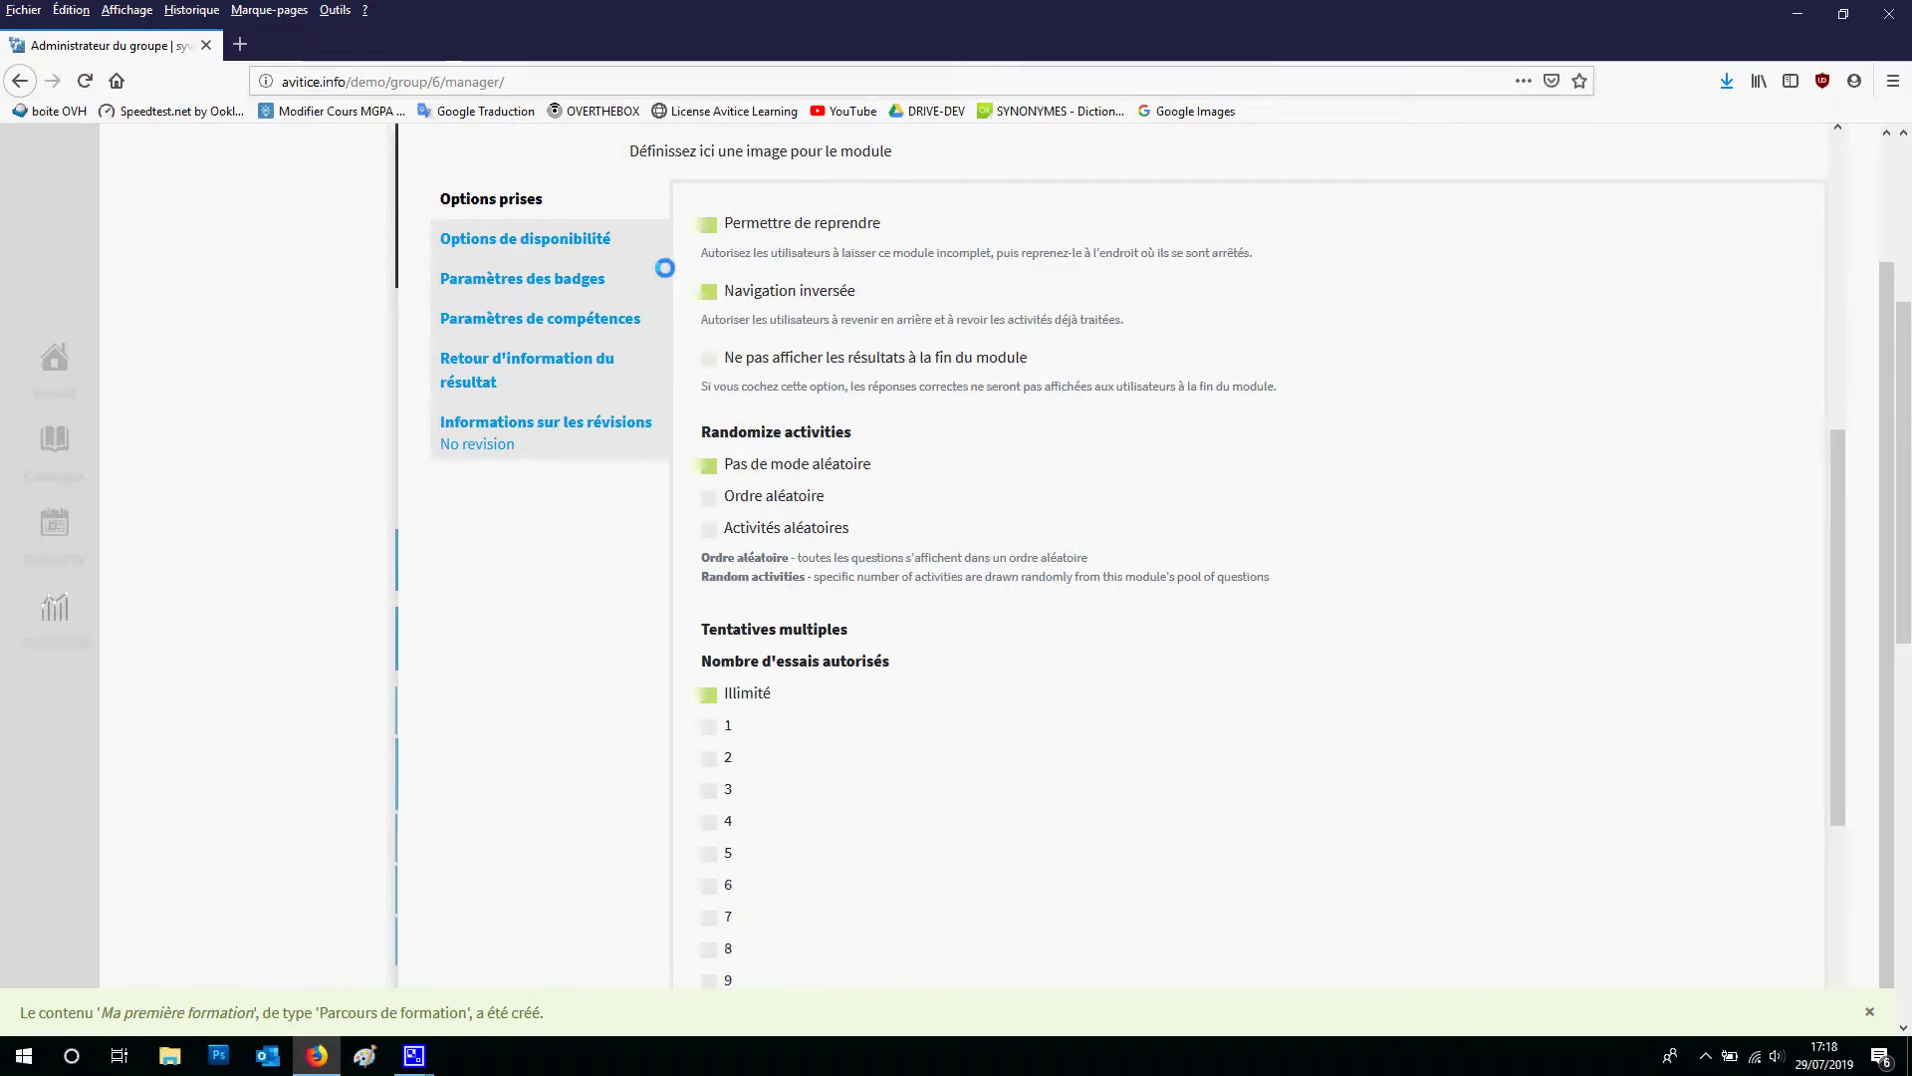
left_click(615, 242)
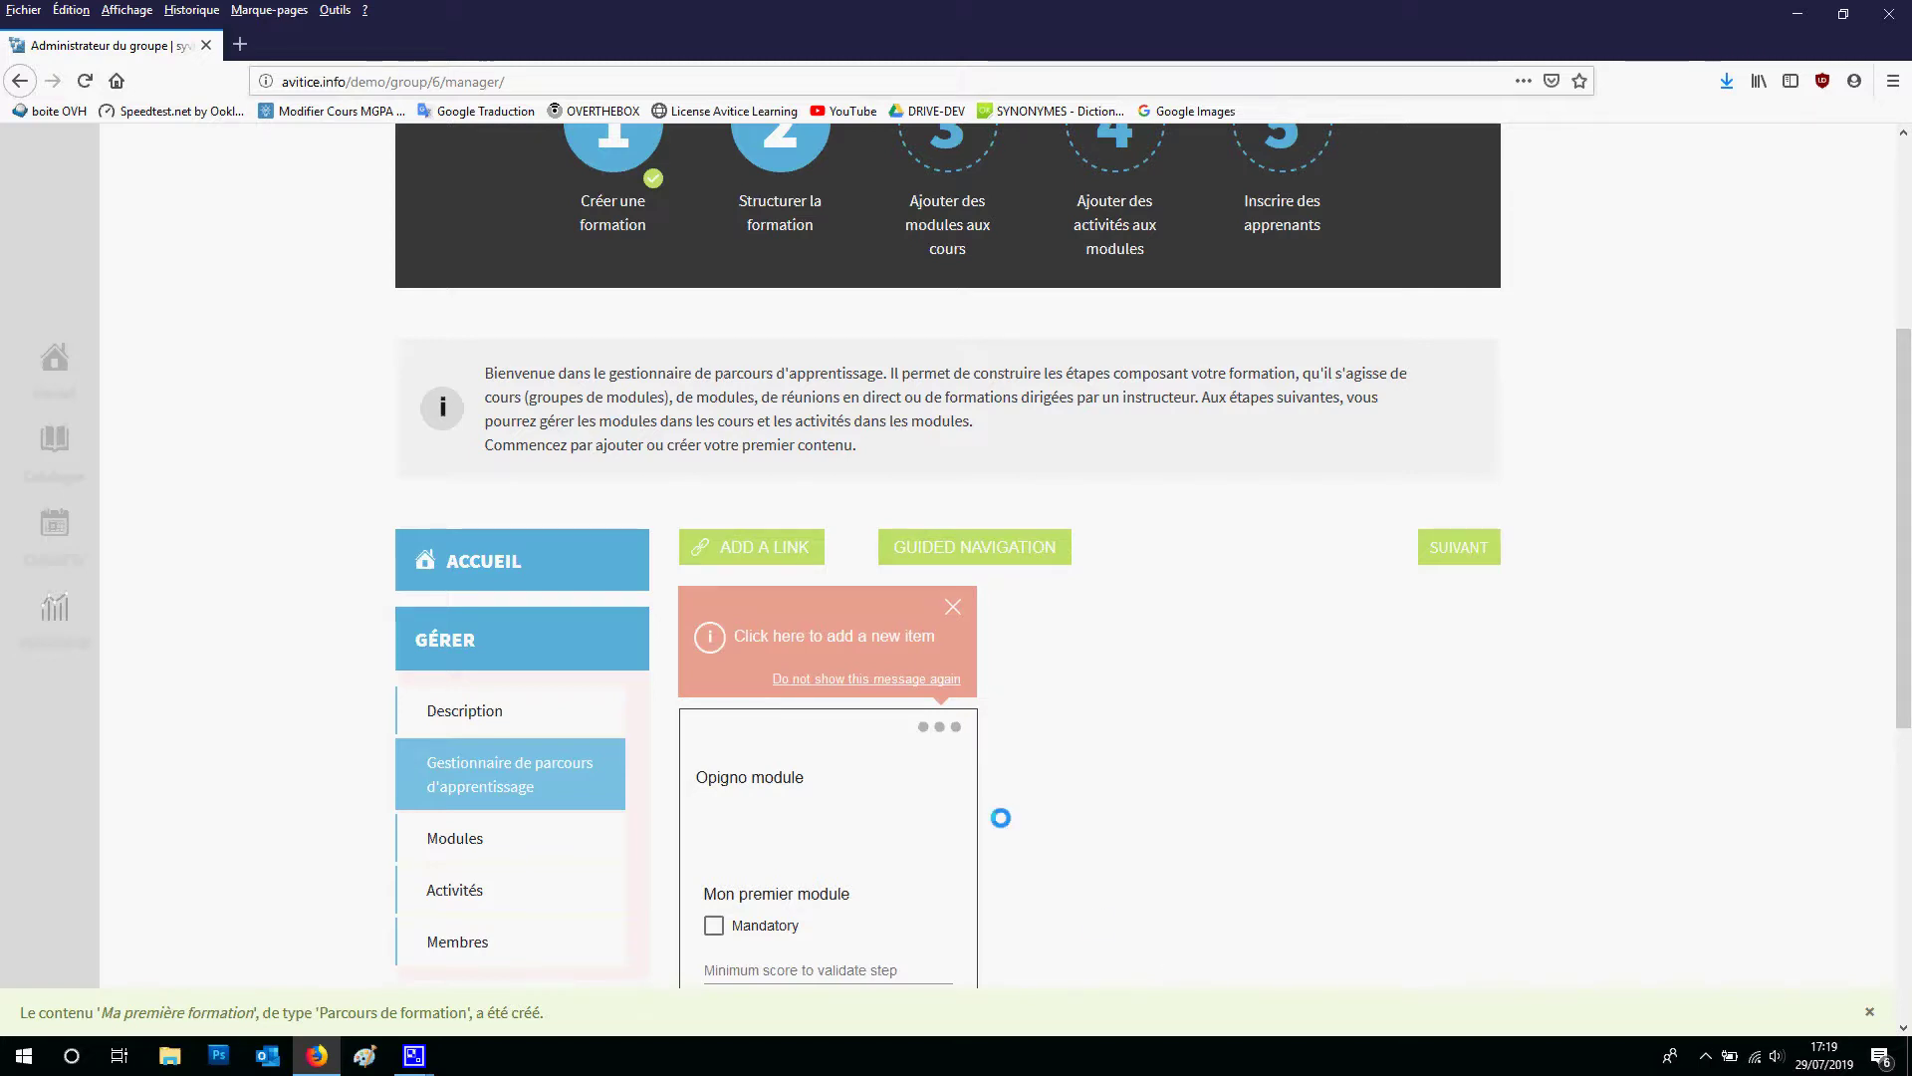
Mark "Mon premier module" as mandatory and proceed to the stage for adding activities to modules
left_click(738, 925)
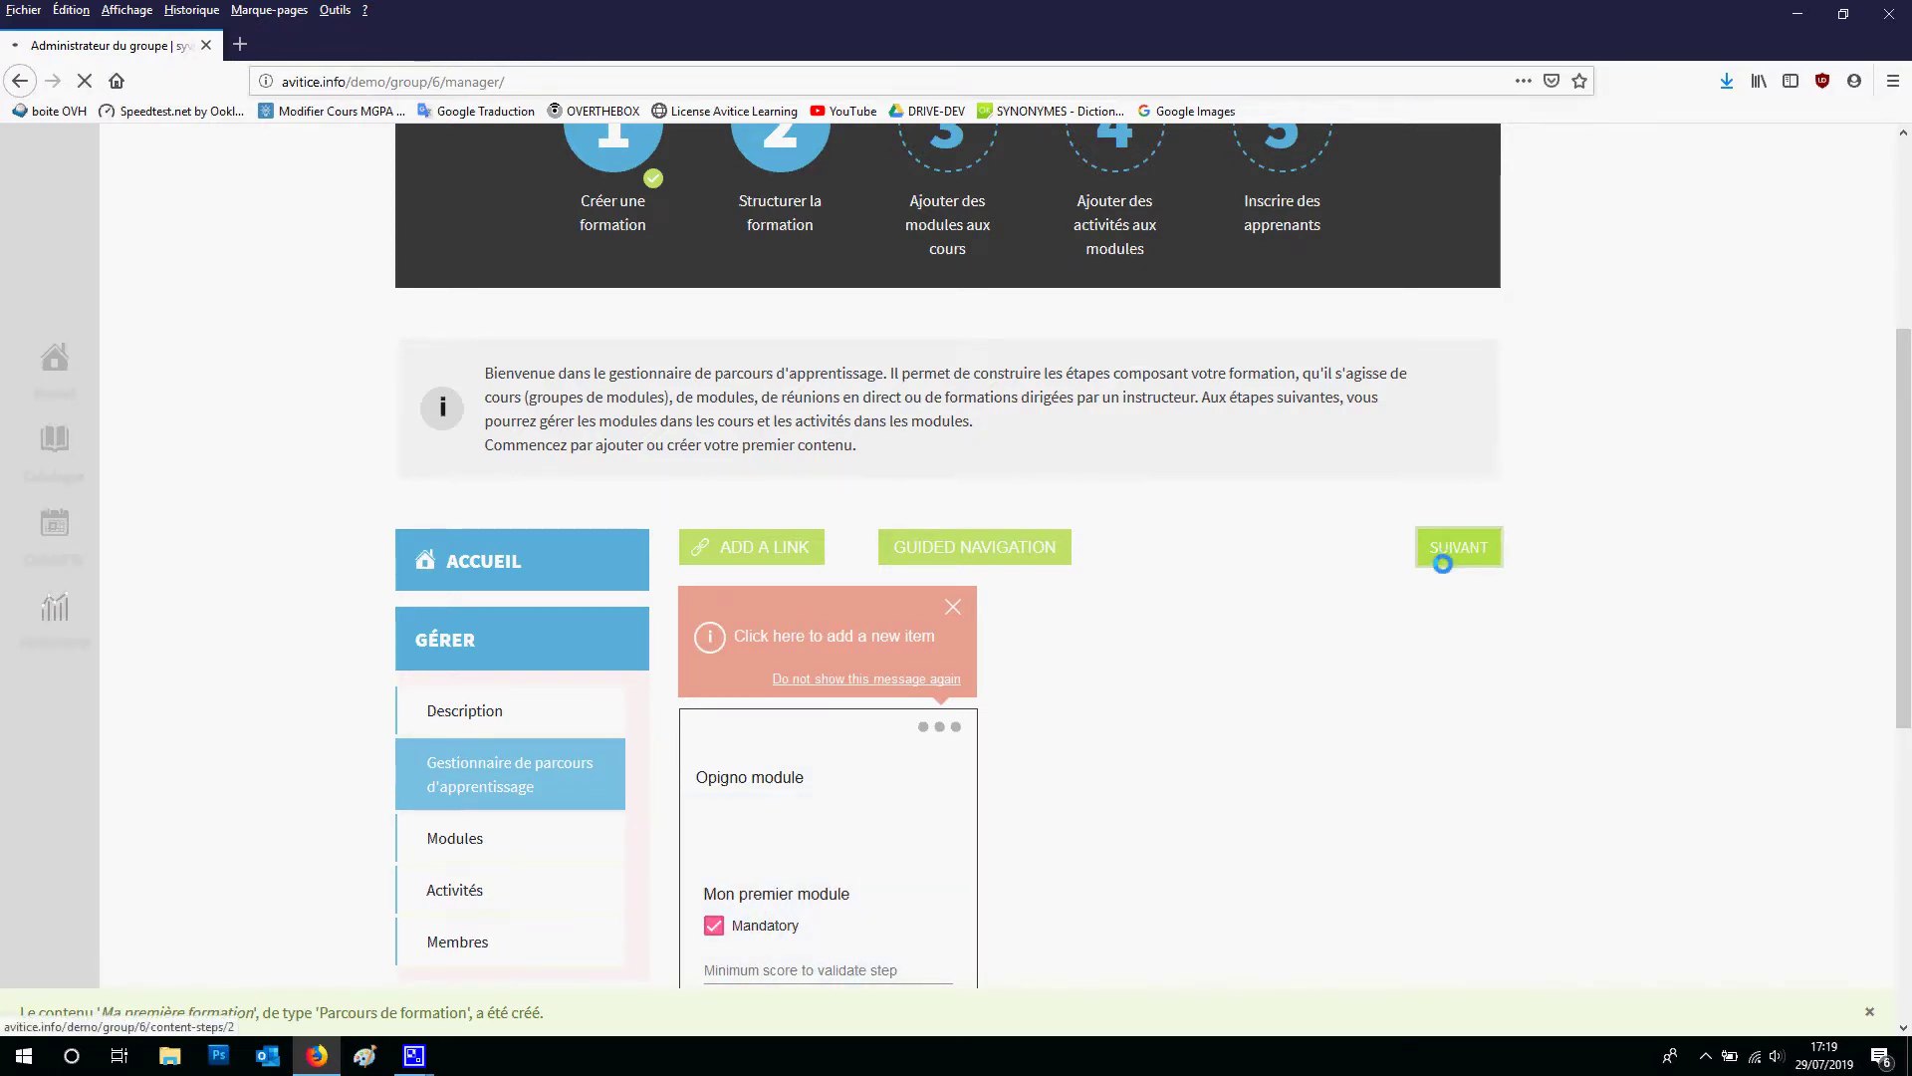
scroll(1446, 574, "down", 1)
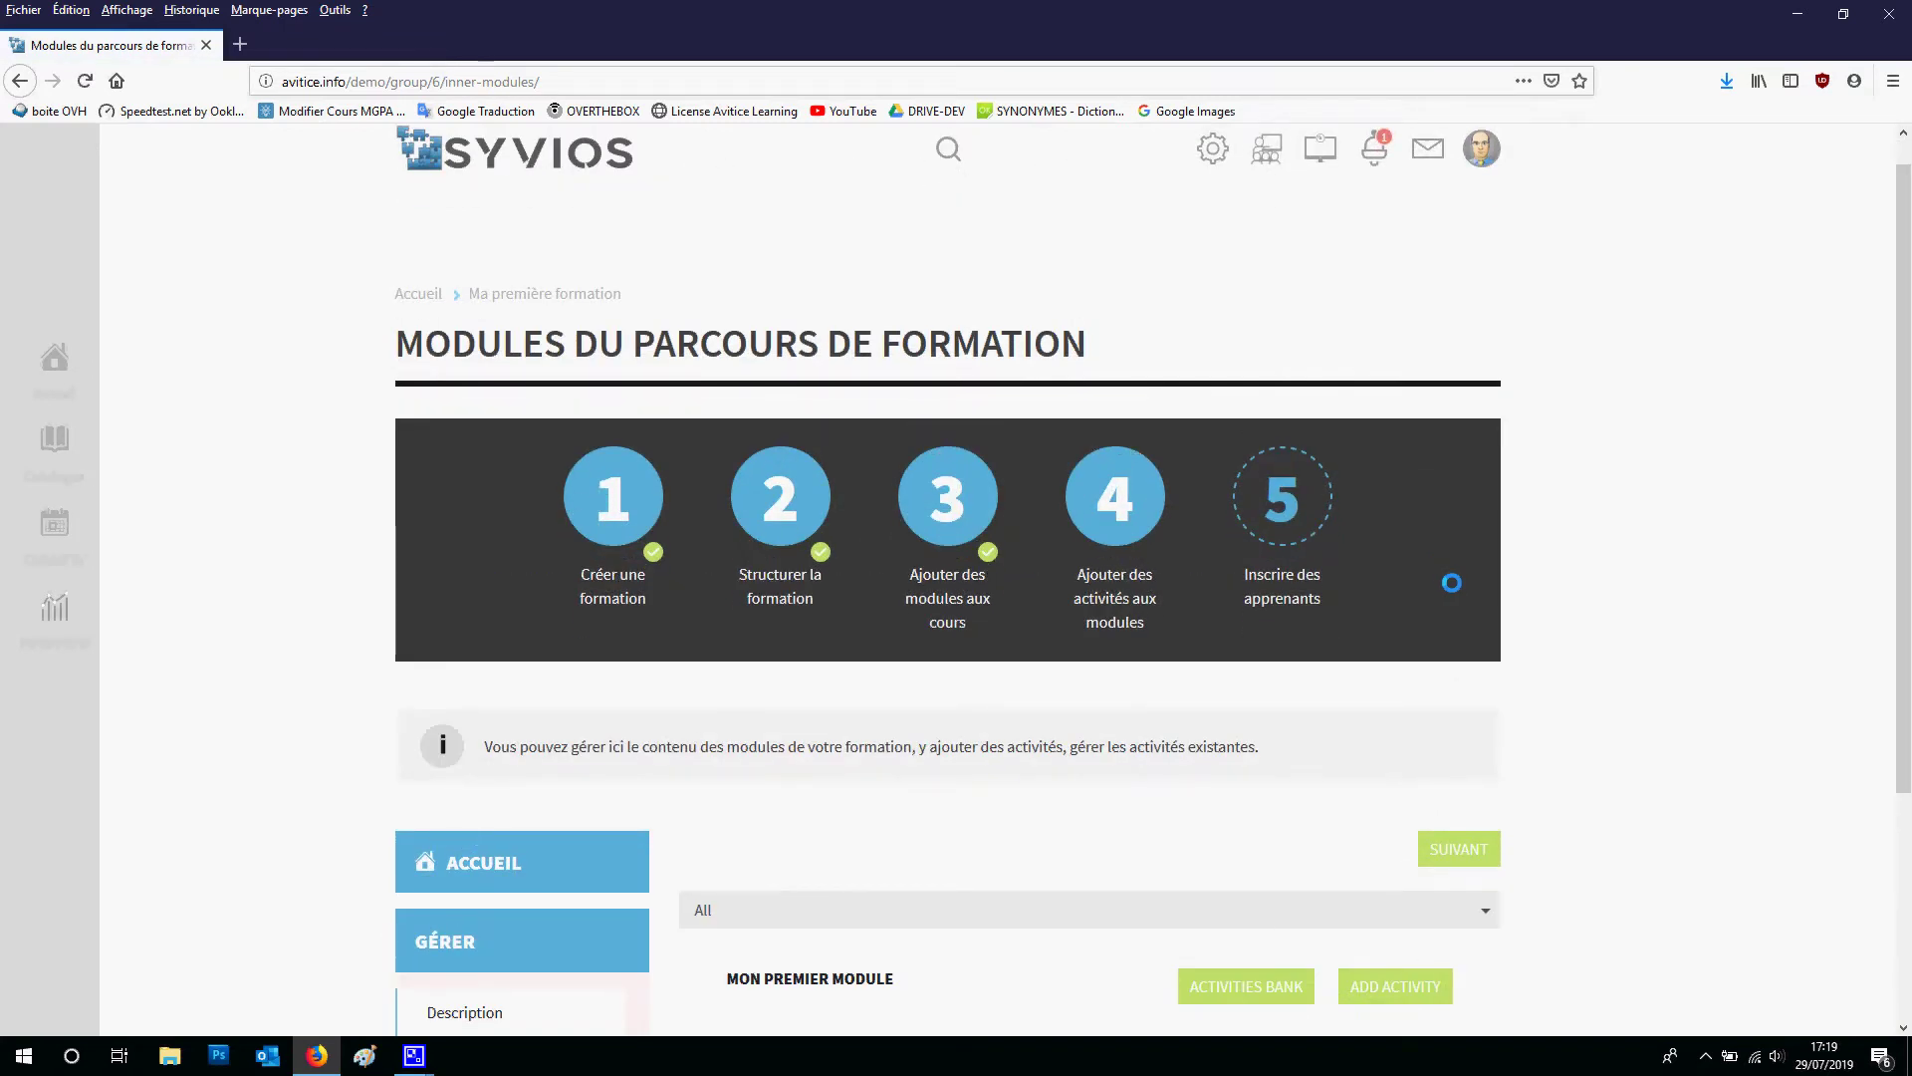
scroll(1451, 582, "down", 3)
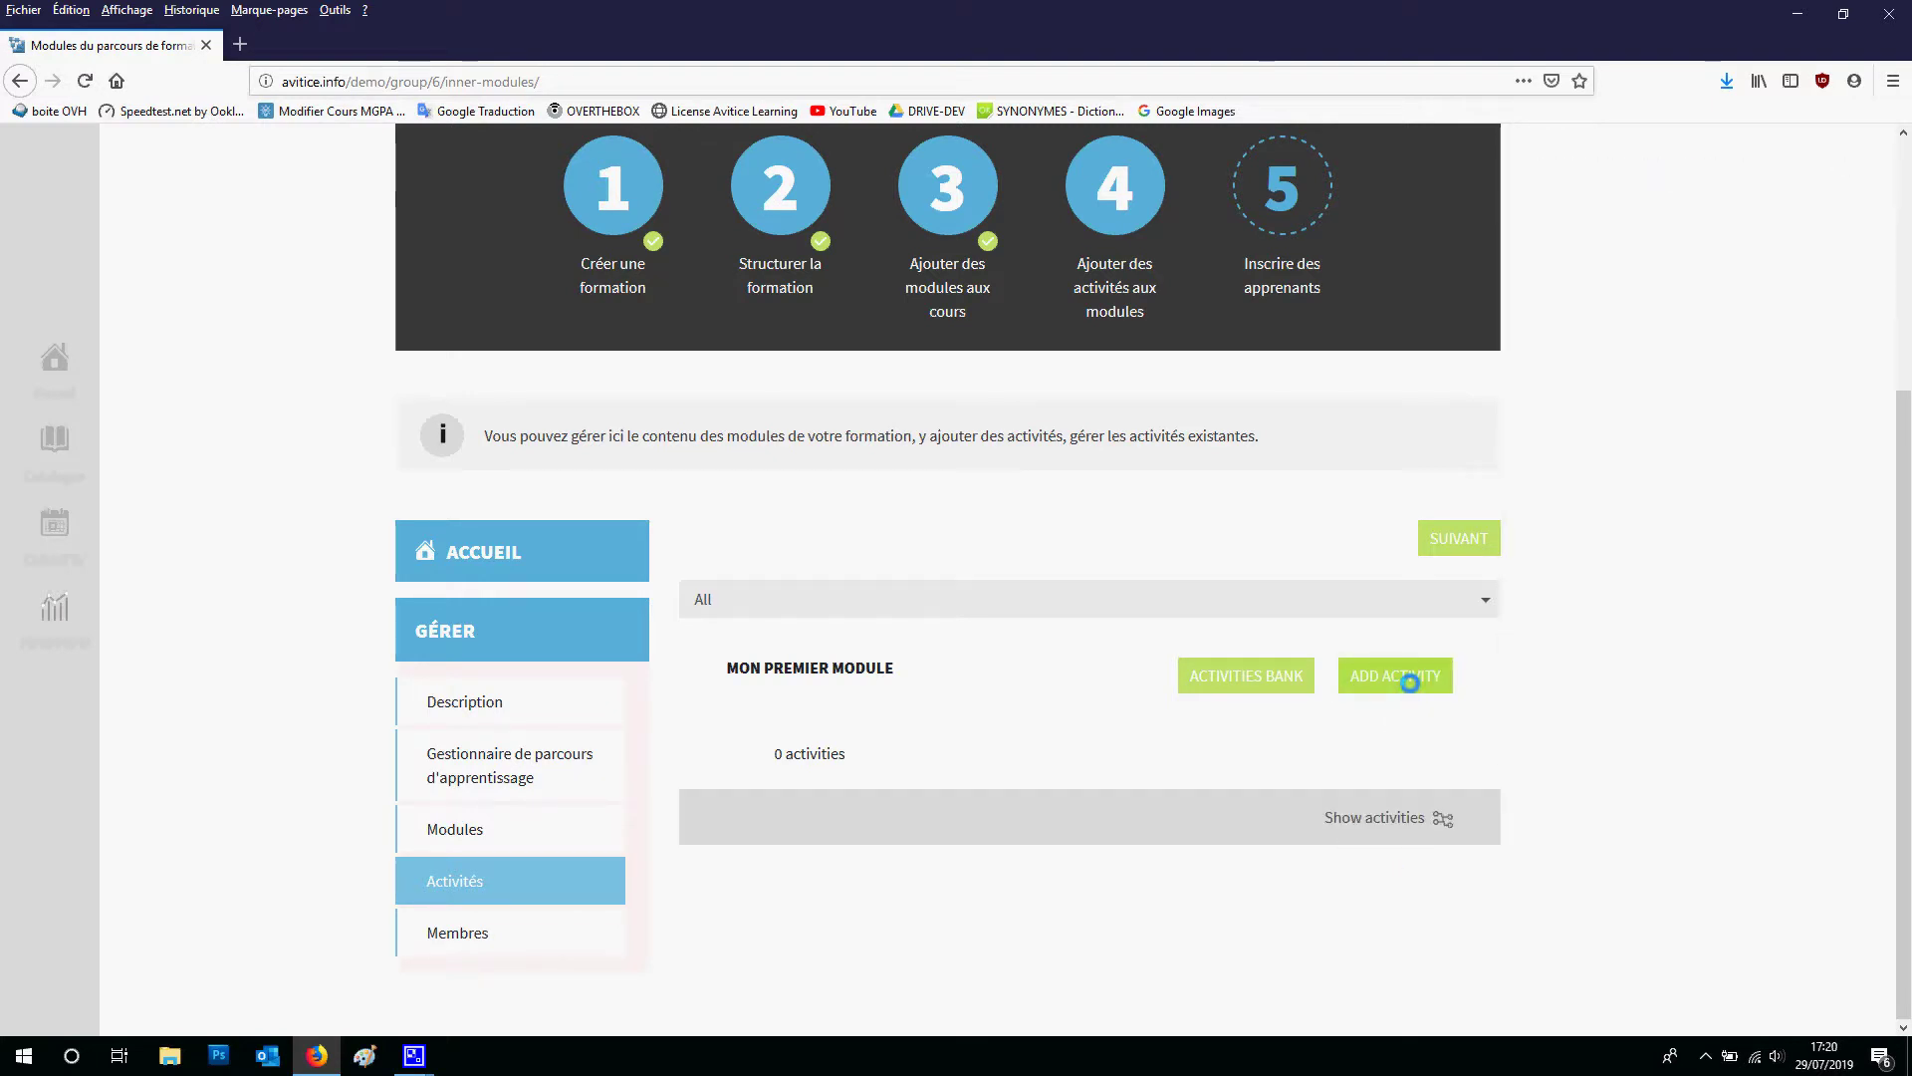
Create a new H5P Essay activity in "Mon premier module" and name it "Ma première activité"
left_click(1410, 679)
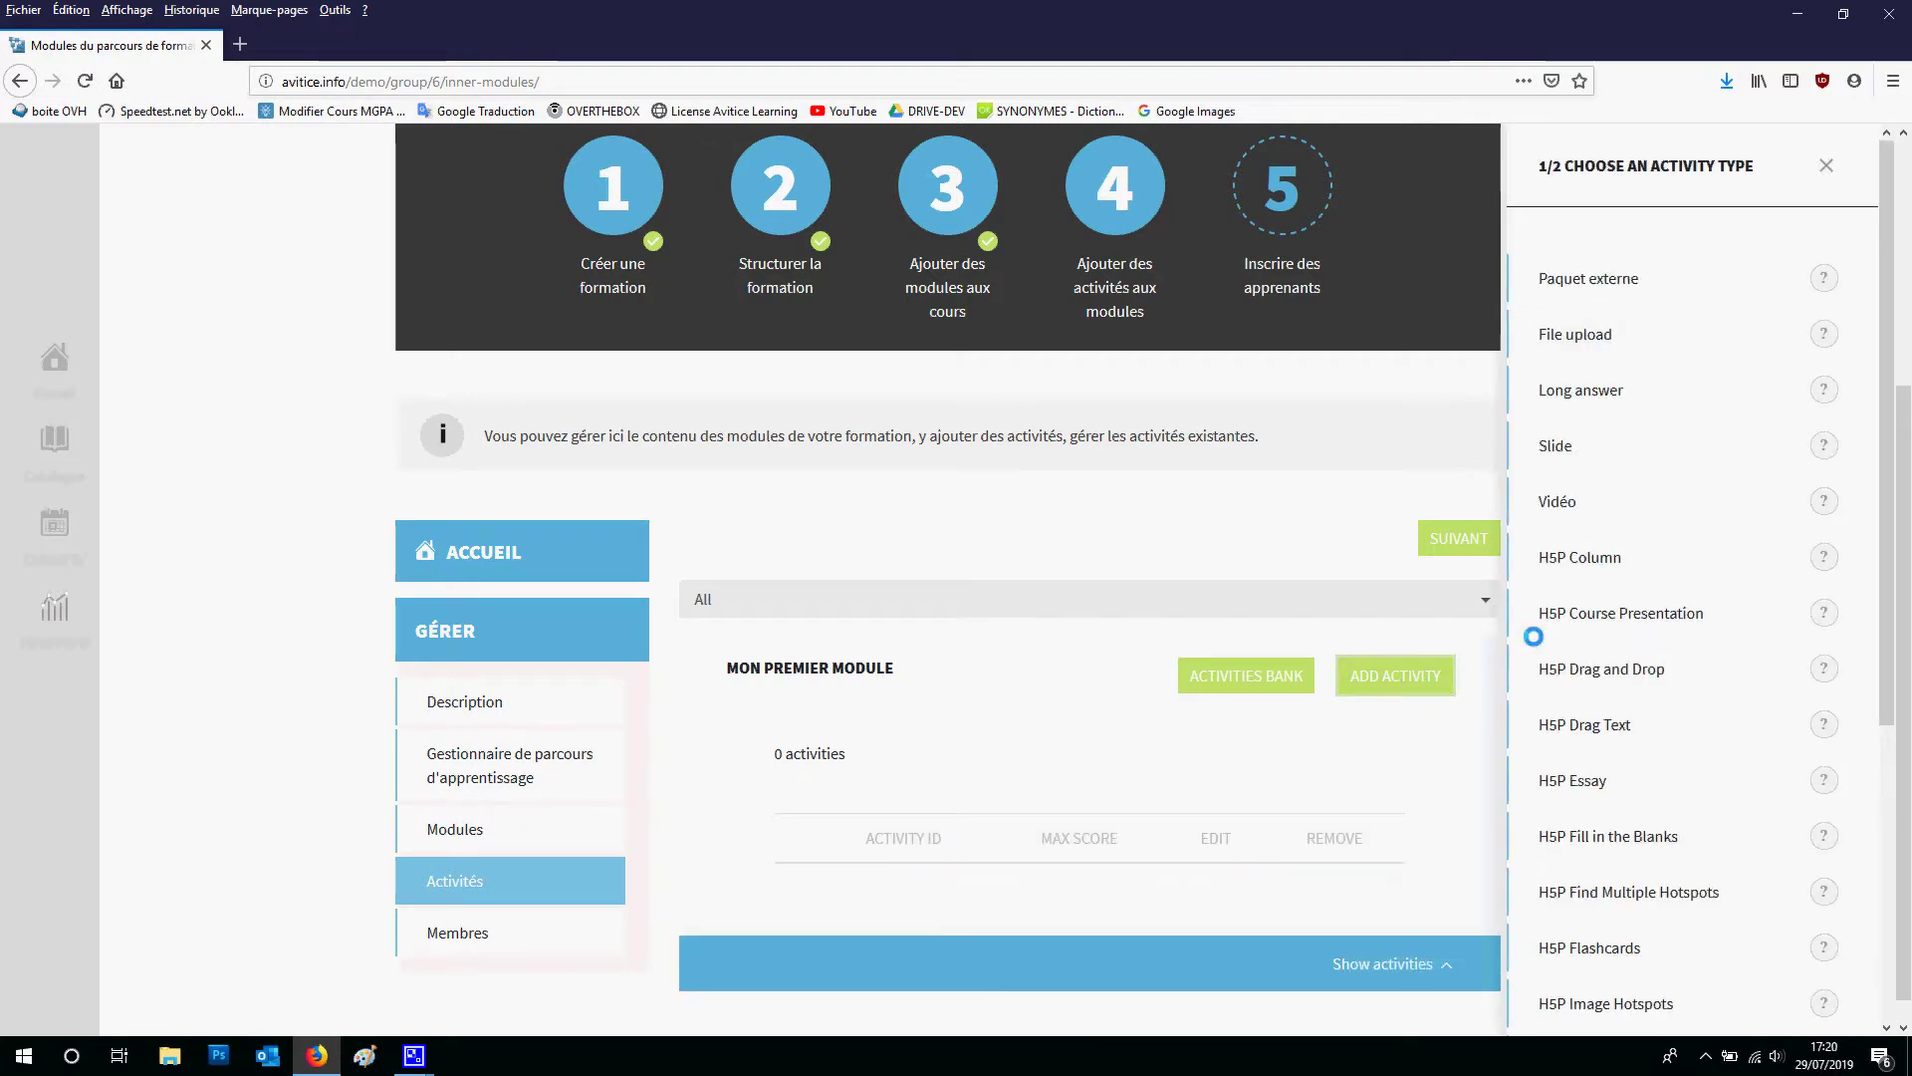
left_click_drag(1695, 428, 1661, 749)
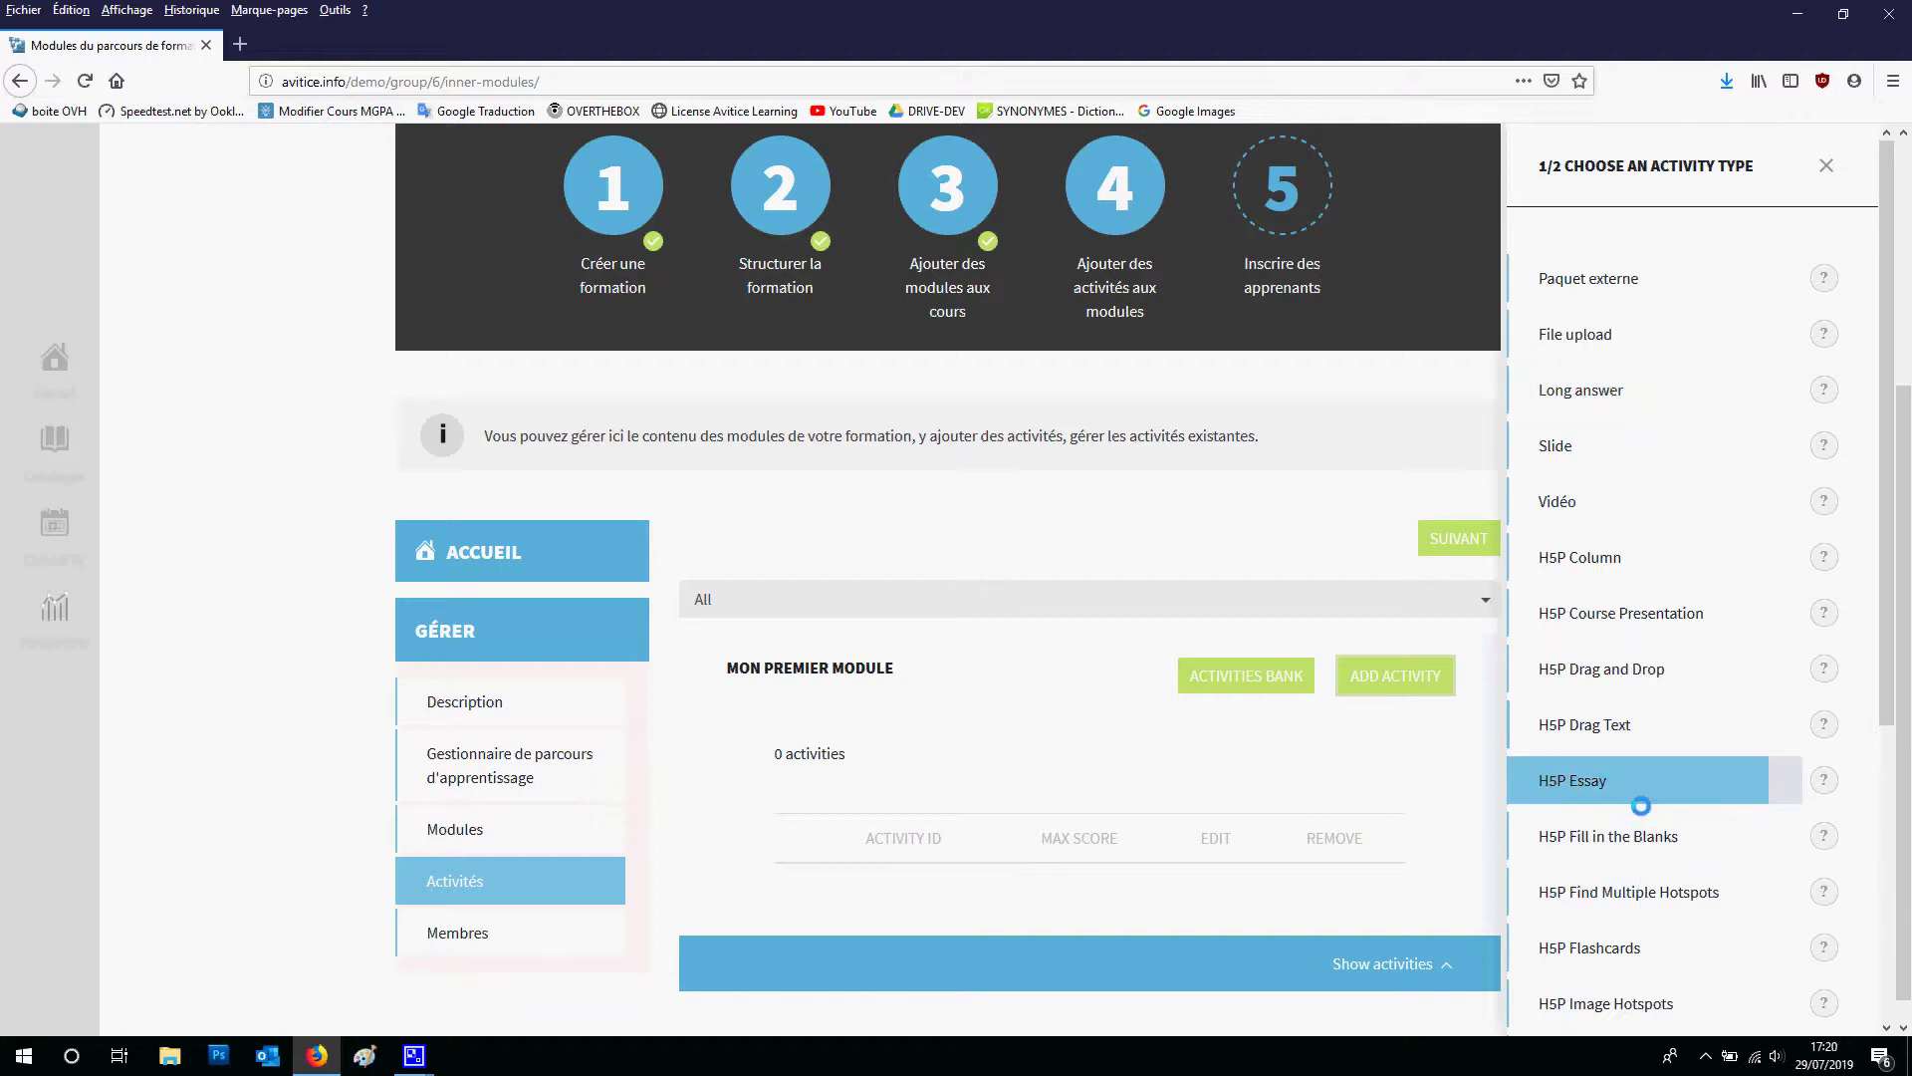
scroll(1698, 603, "down", 5)
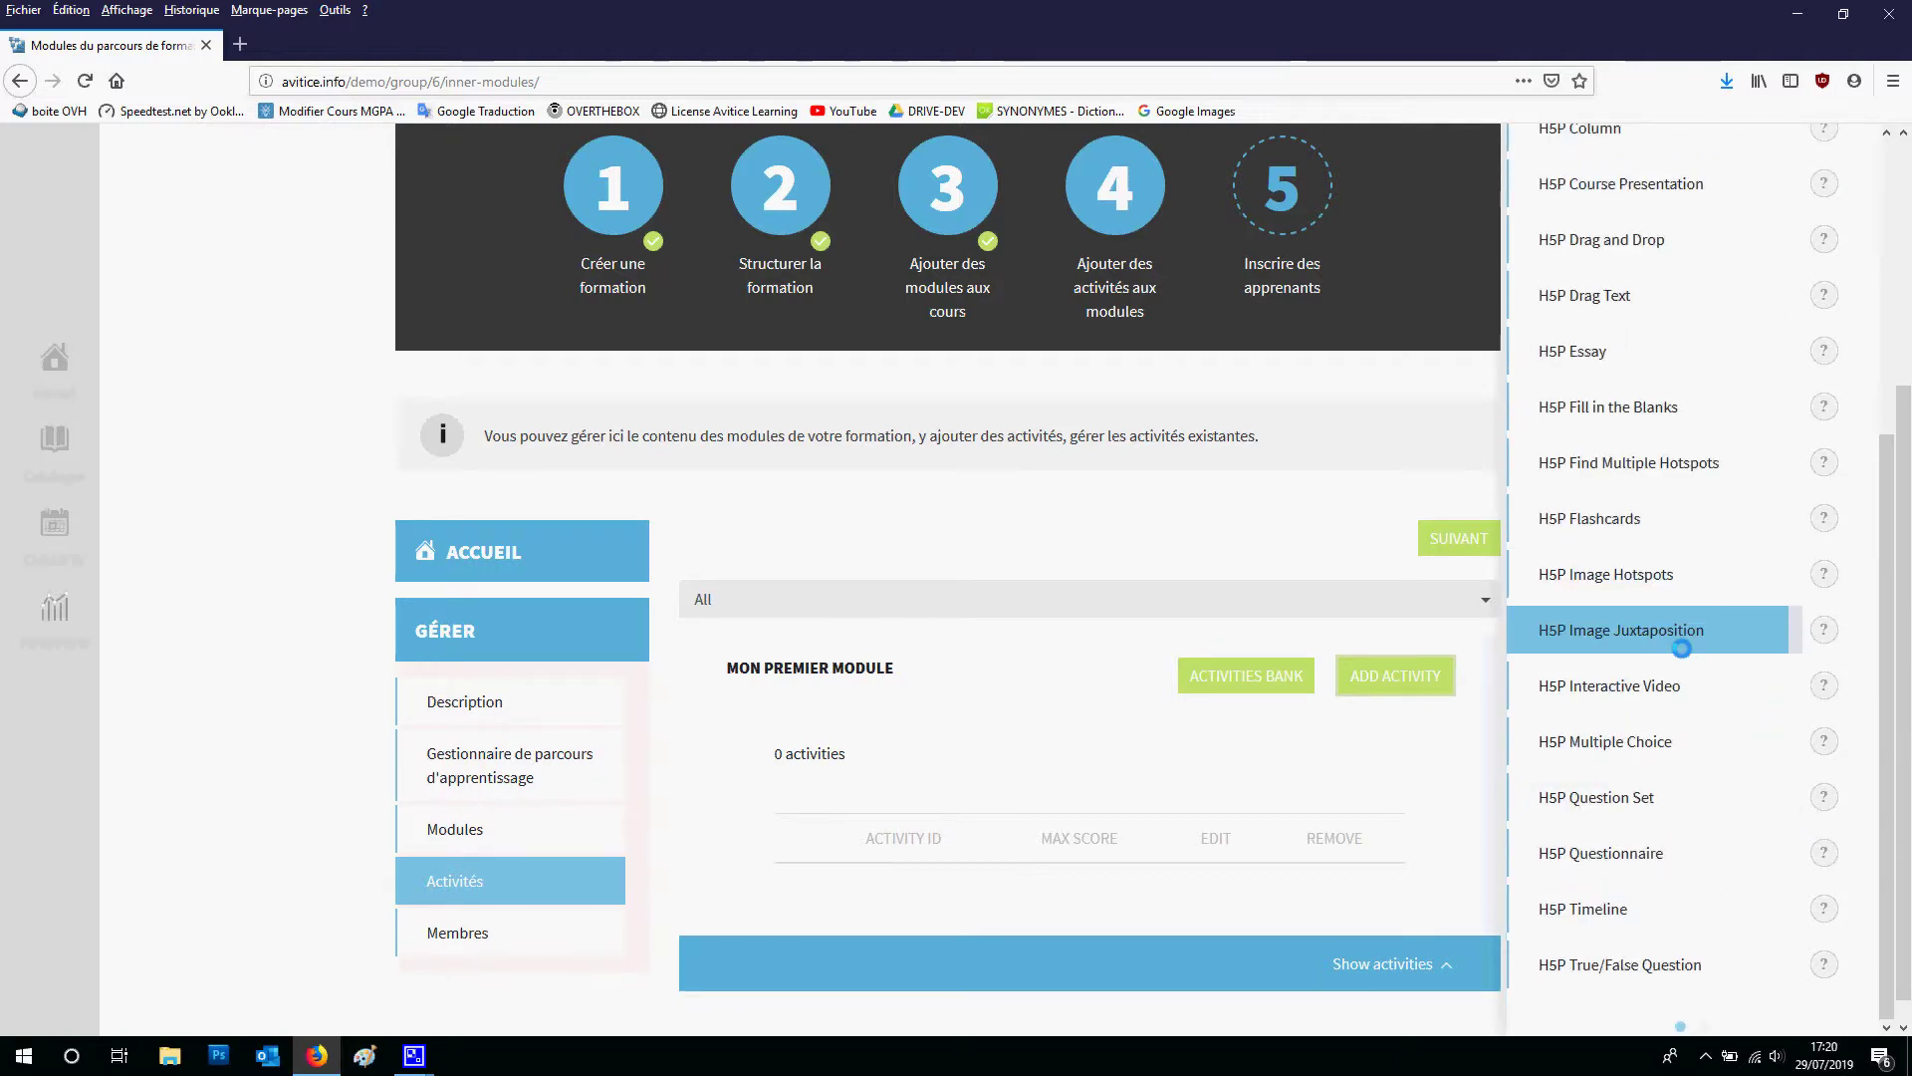
scroll(1681, 648, "up", 2)
scroll(1681, 653, "up", 3)
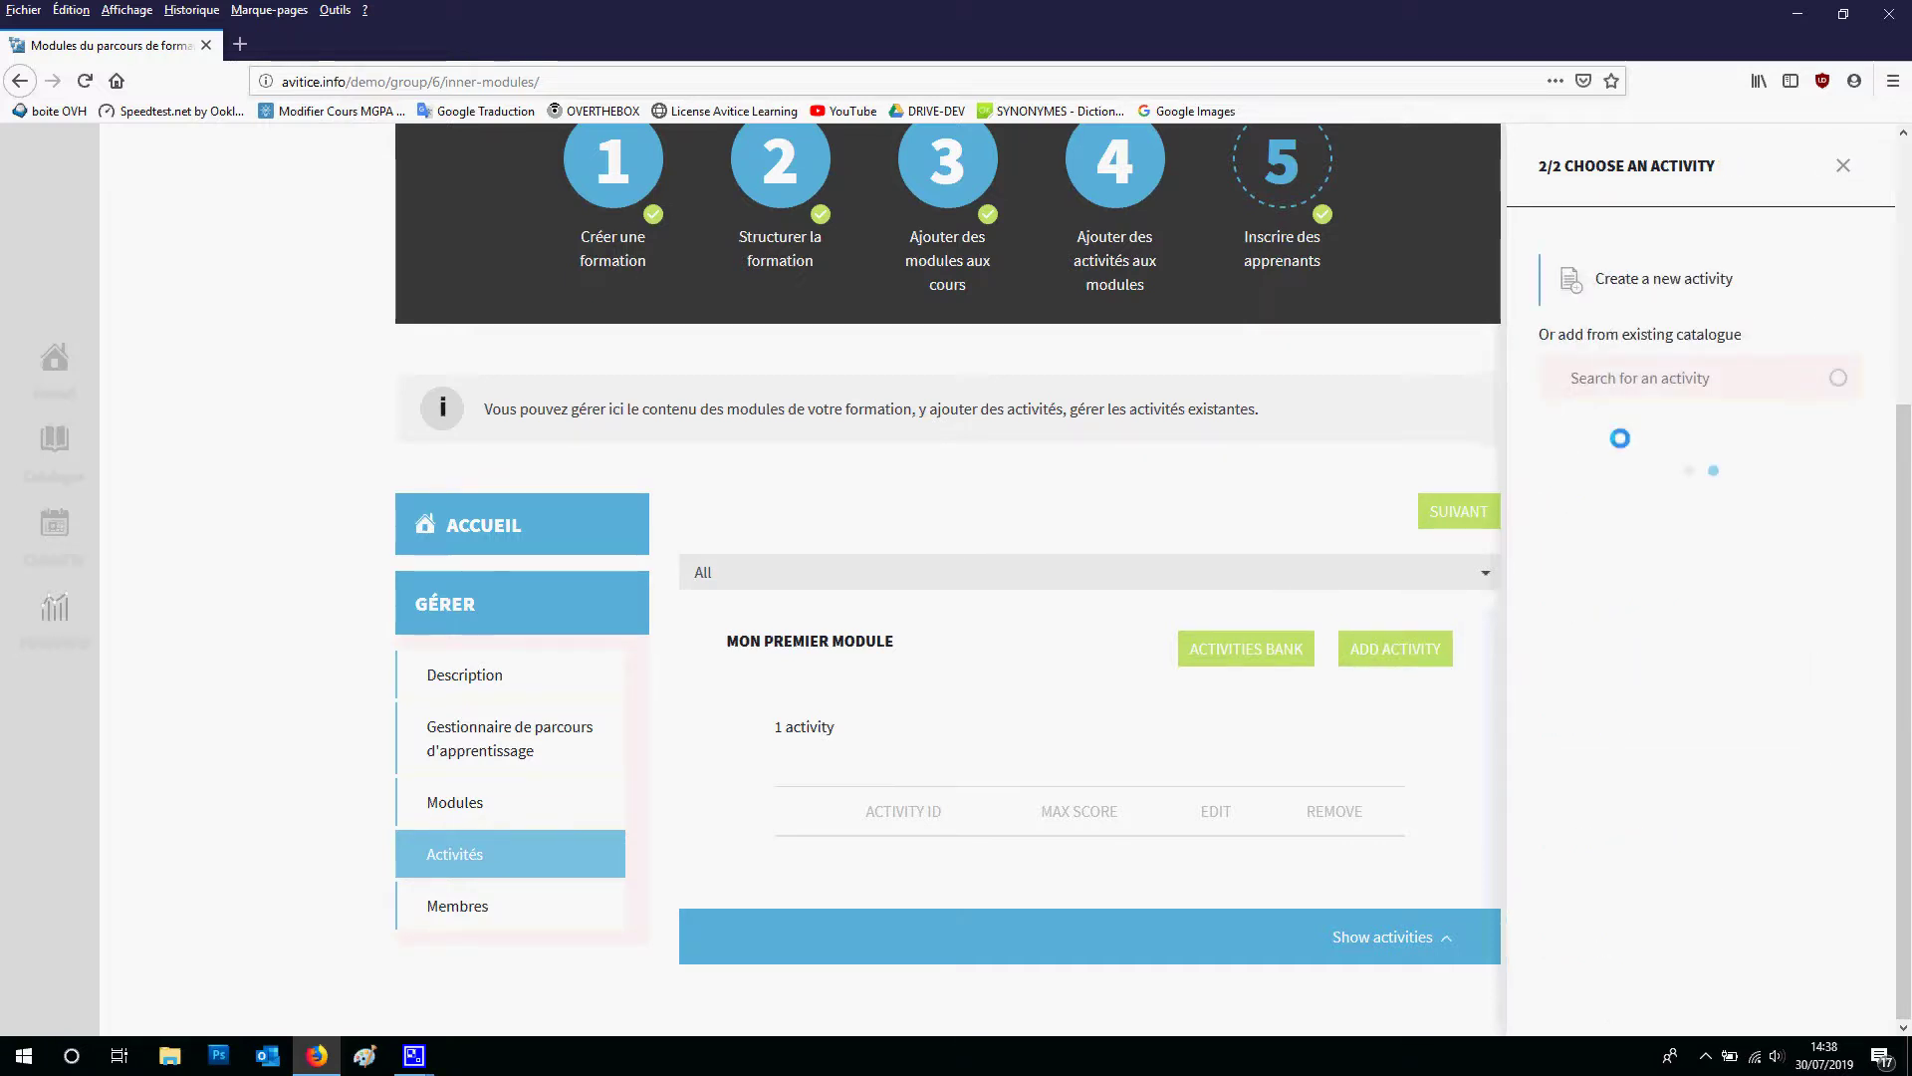
left_click(1690, 284)
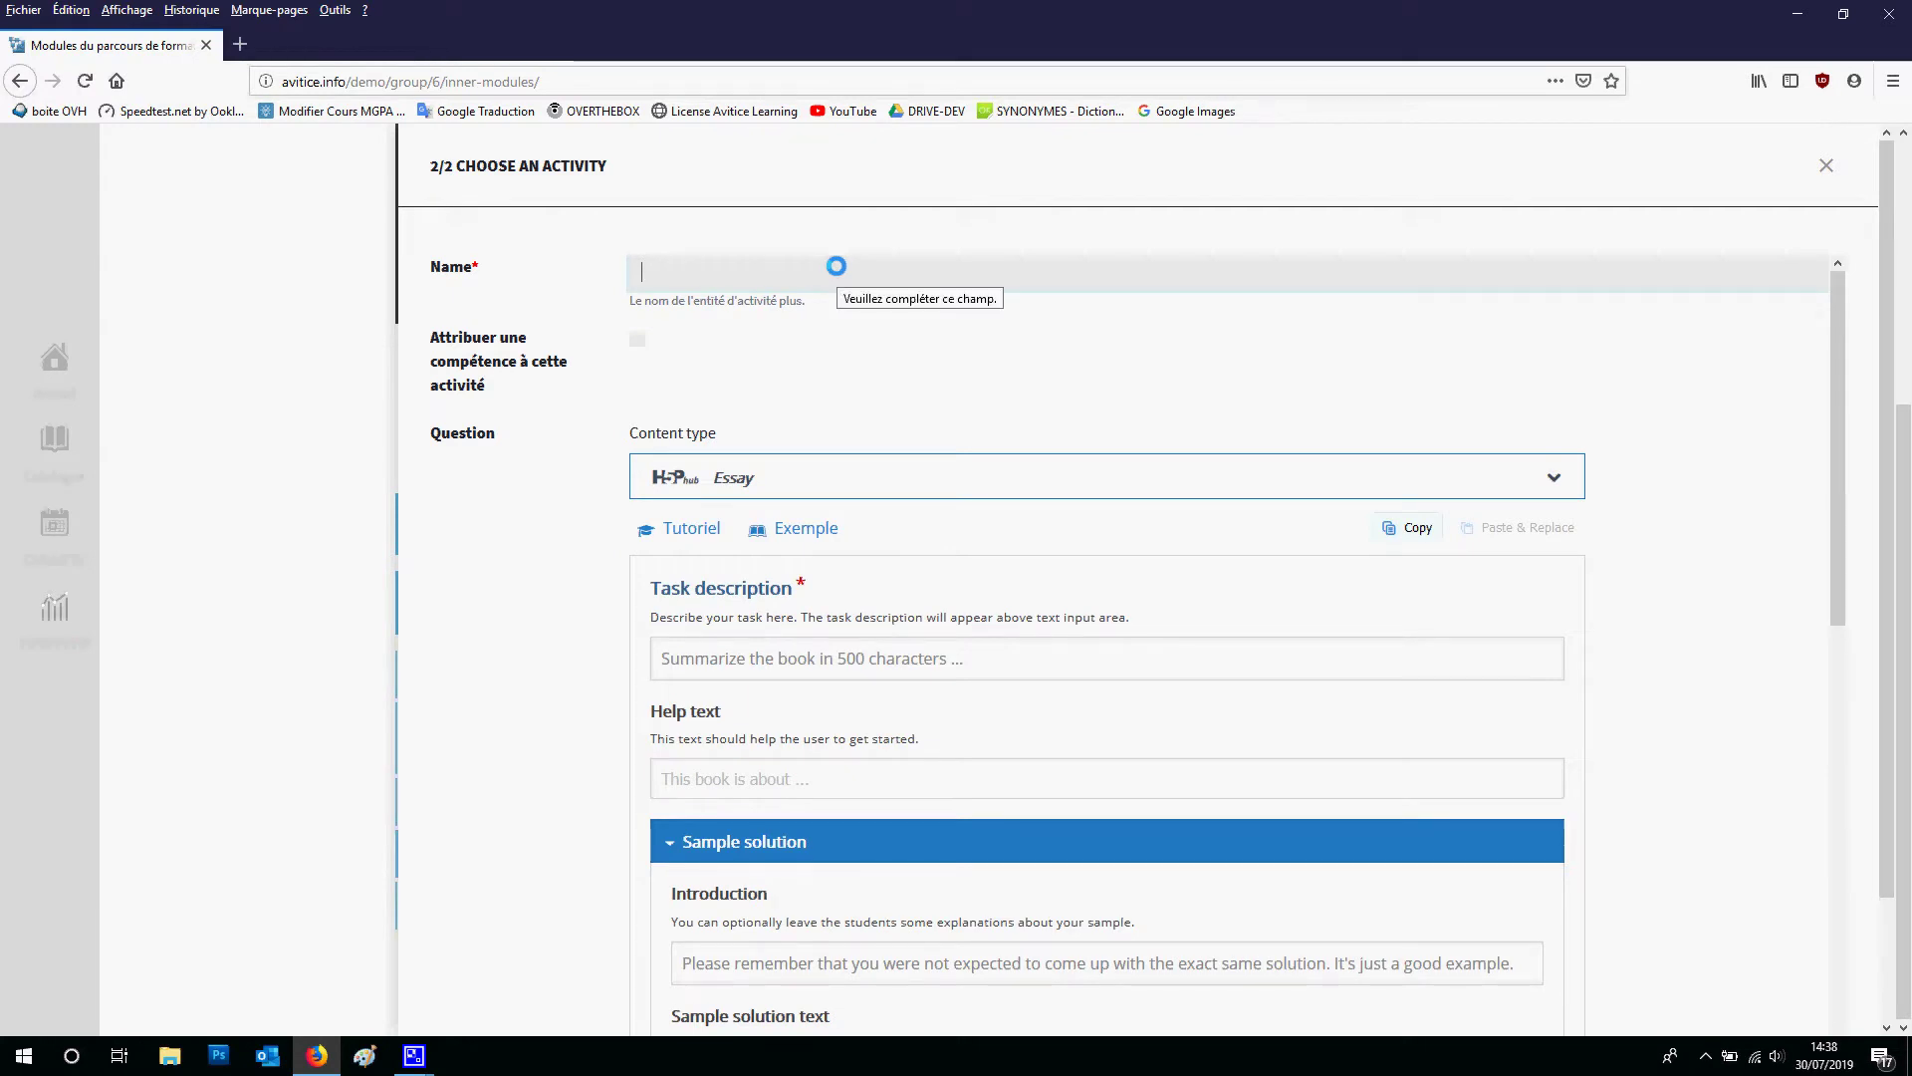
type("Ma première activité")
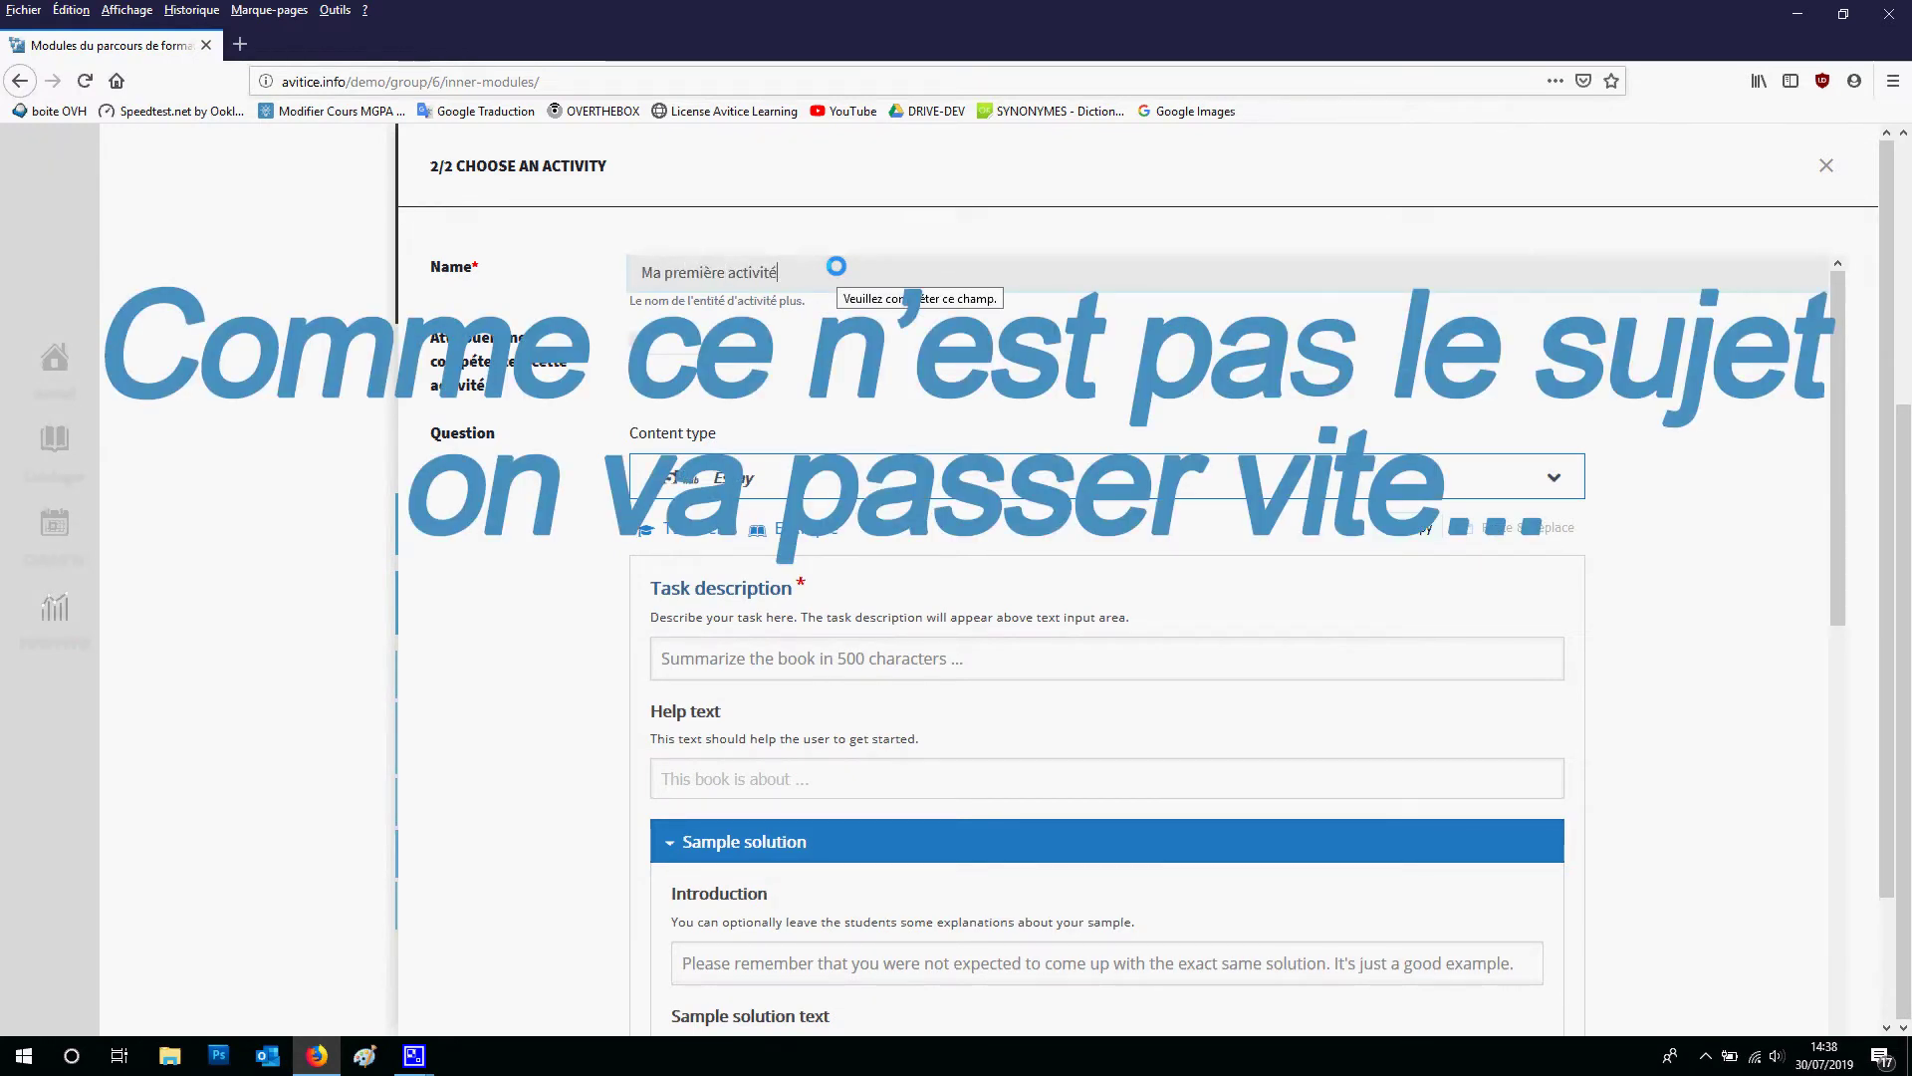
Set the essay's task description to "Merci d'écrire un texte" and save the activity
scroll(1122, 670, "down", 3)
scroll(1180, 657, "up", 2)
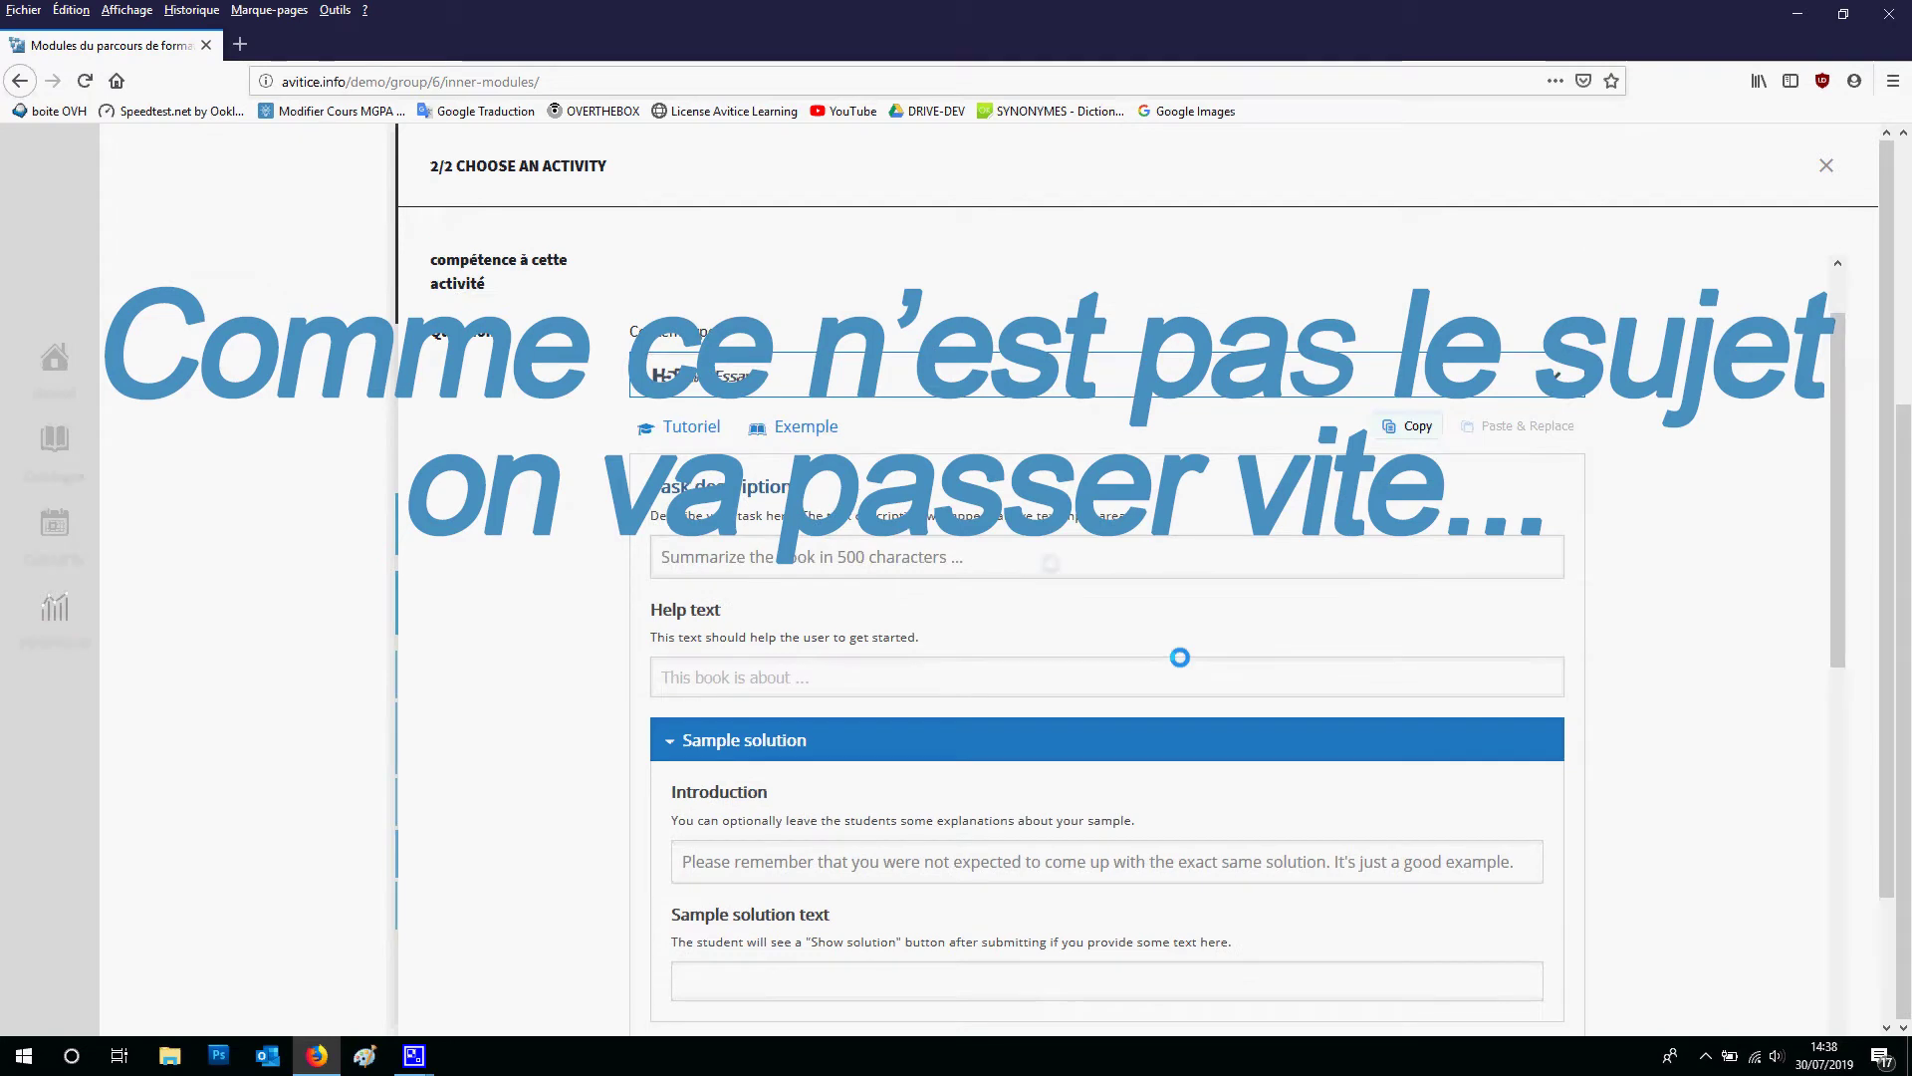
left_click(1037, 557)
type("Merci d'écrire un texte")
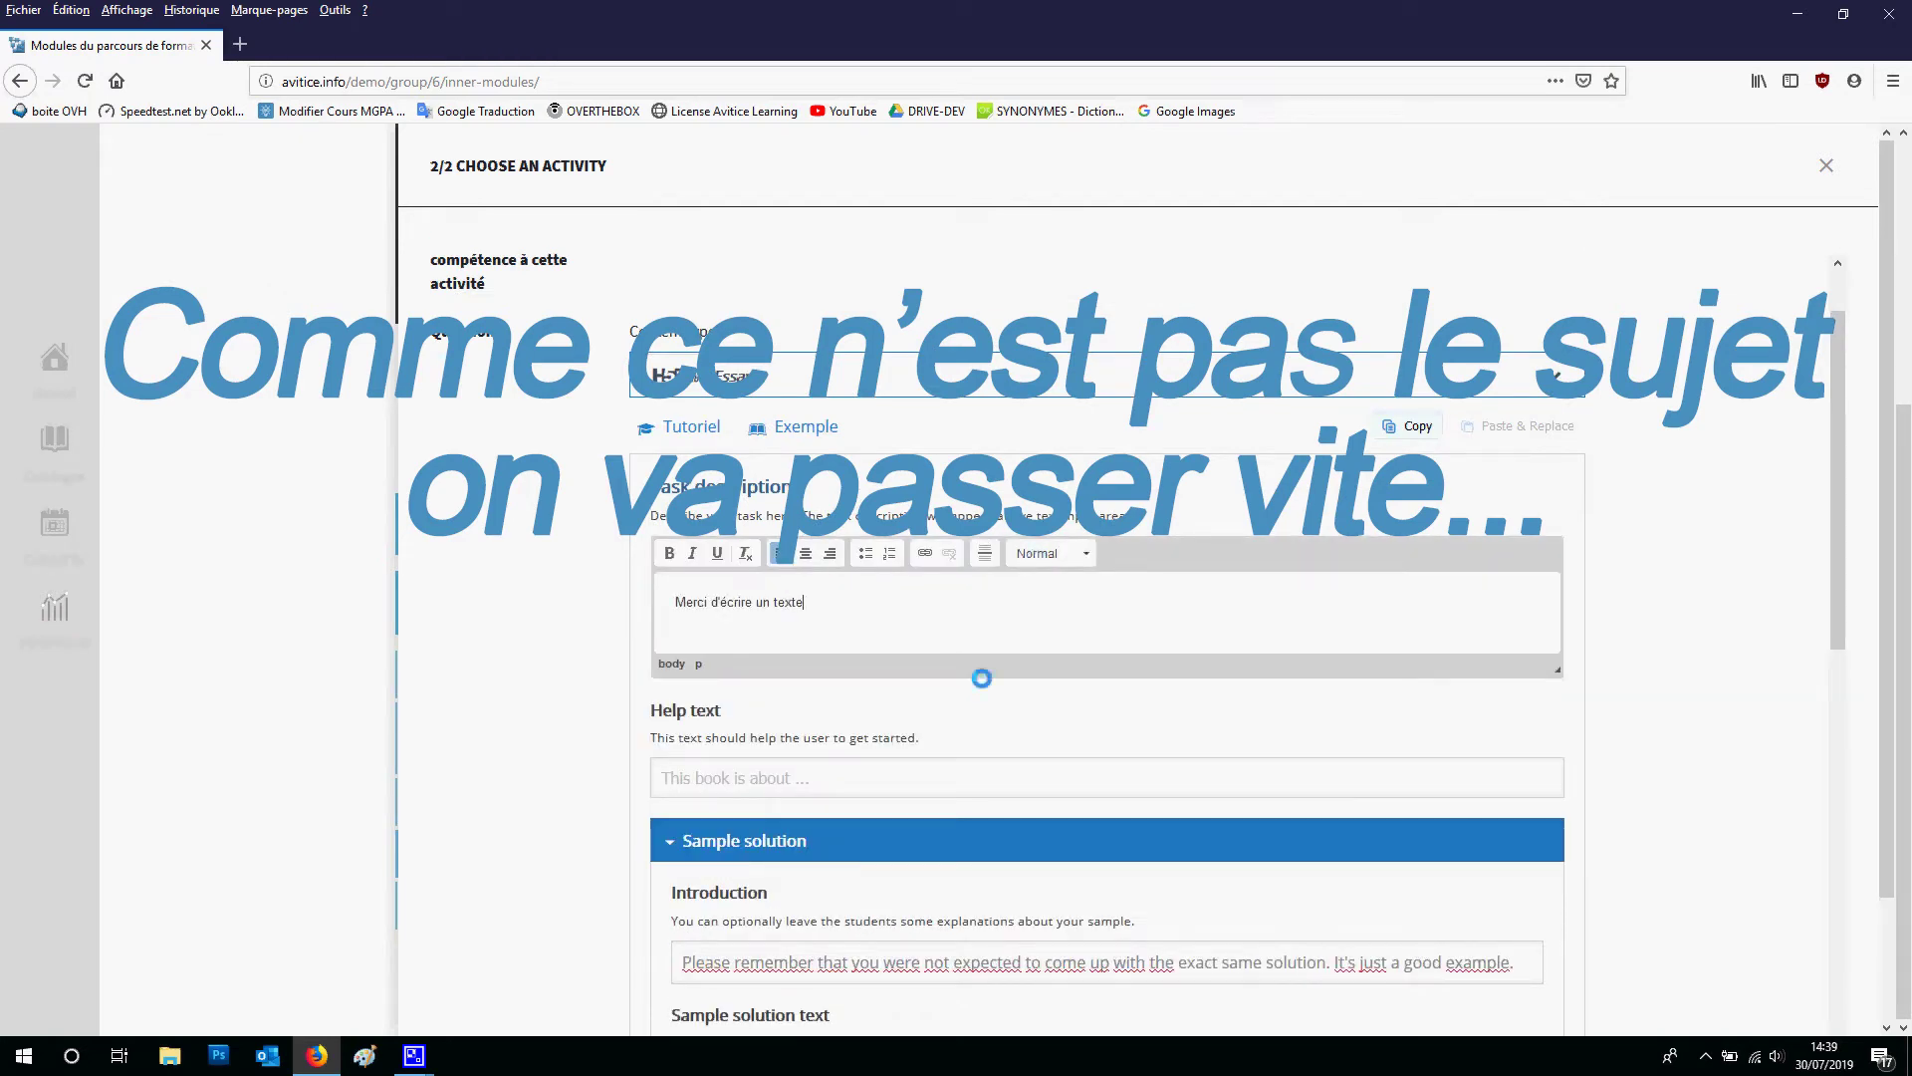
scroll(982, 674, "down", 5)
left_click(735, 533)
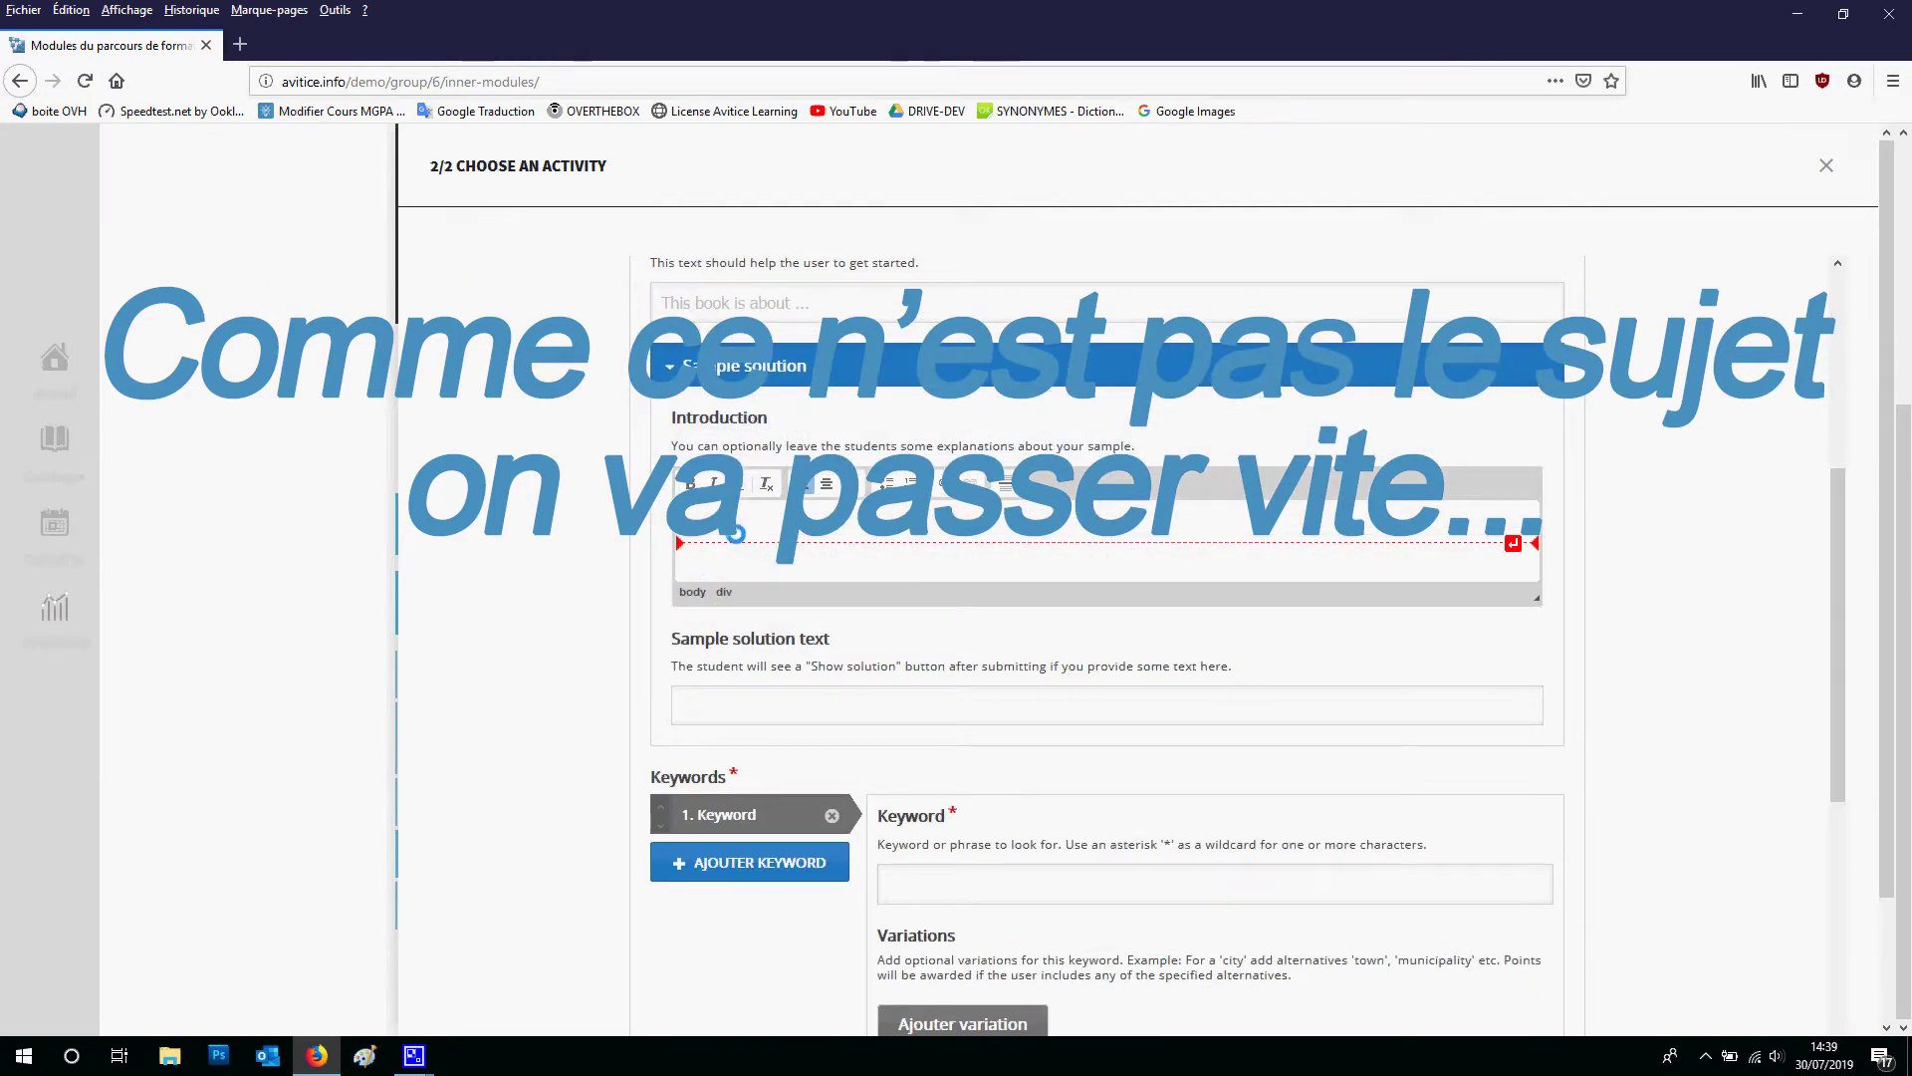
scroll(1100, 591, "down", 8)
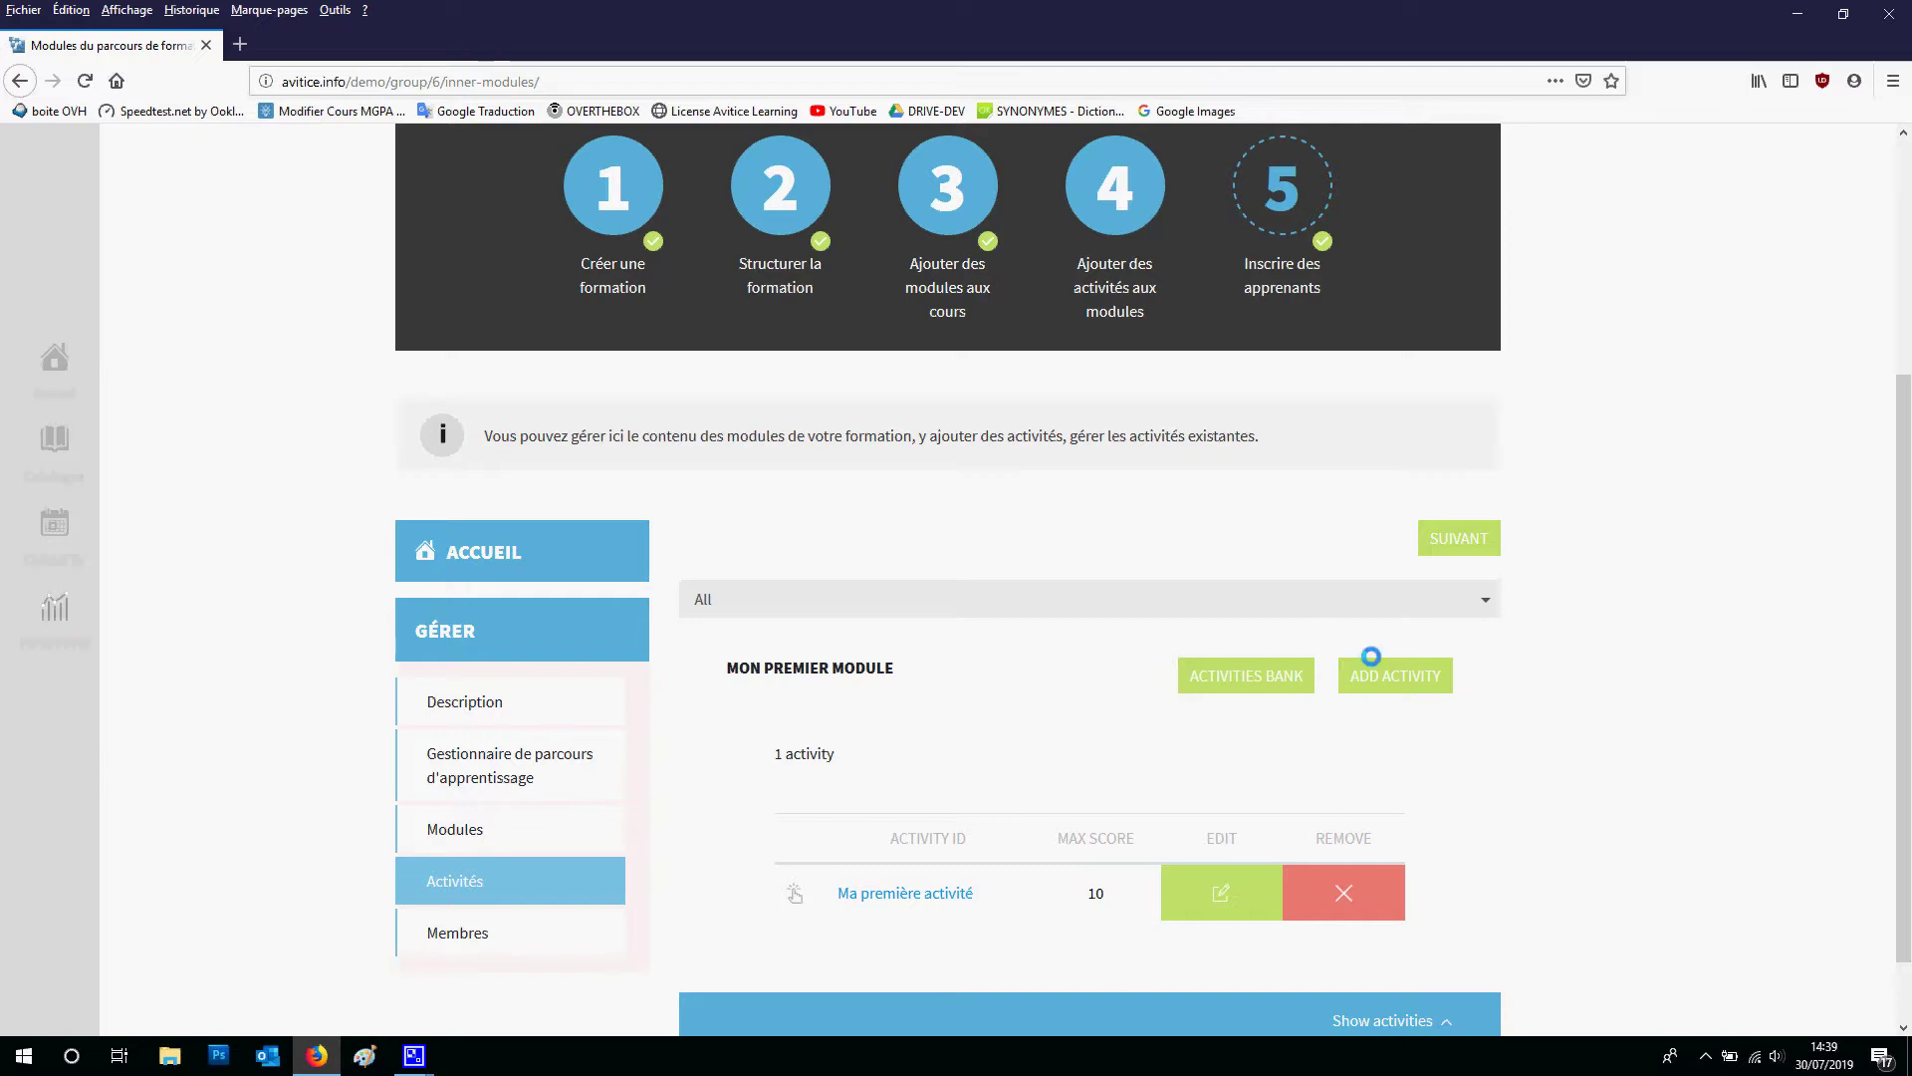
Proceed to the learner enrolment stage and open the form for adding members to the training
left_click(1371, 659)
left_click(1386, 667)
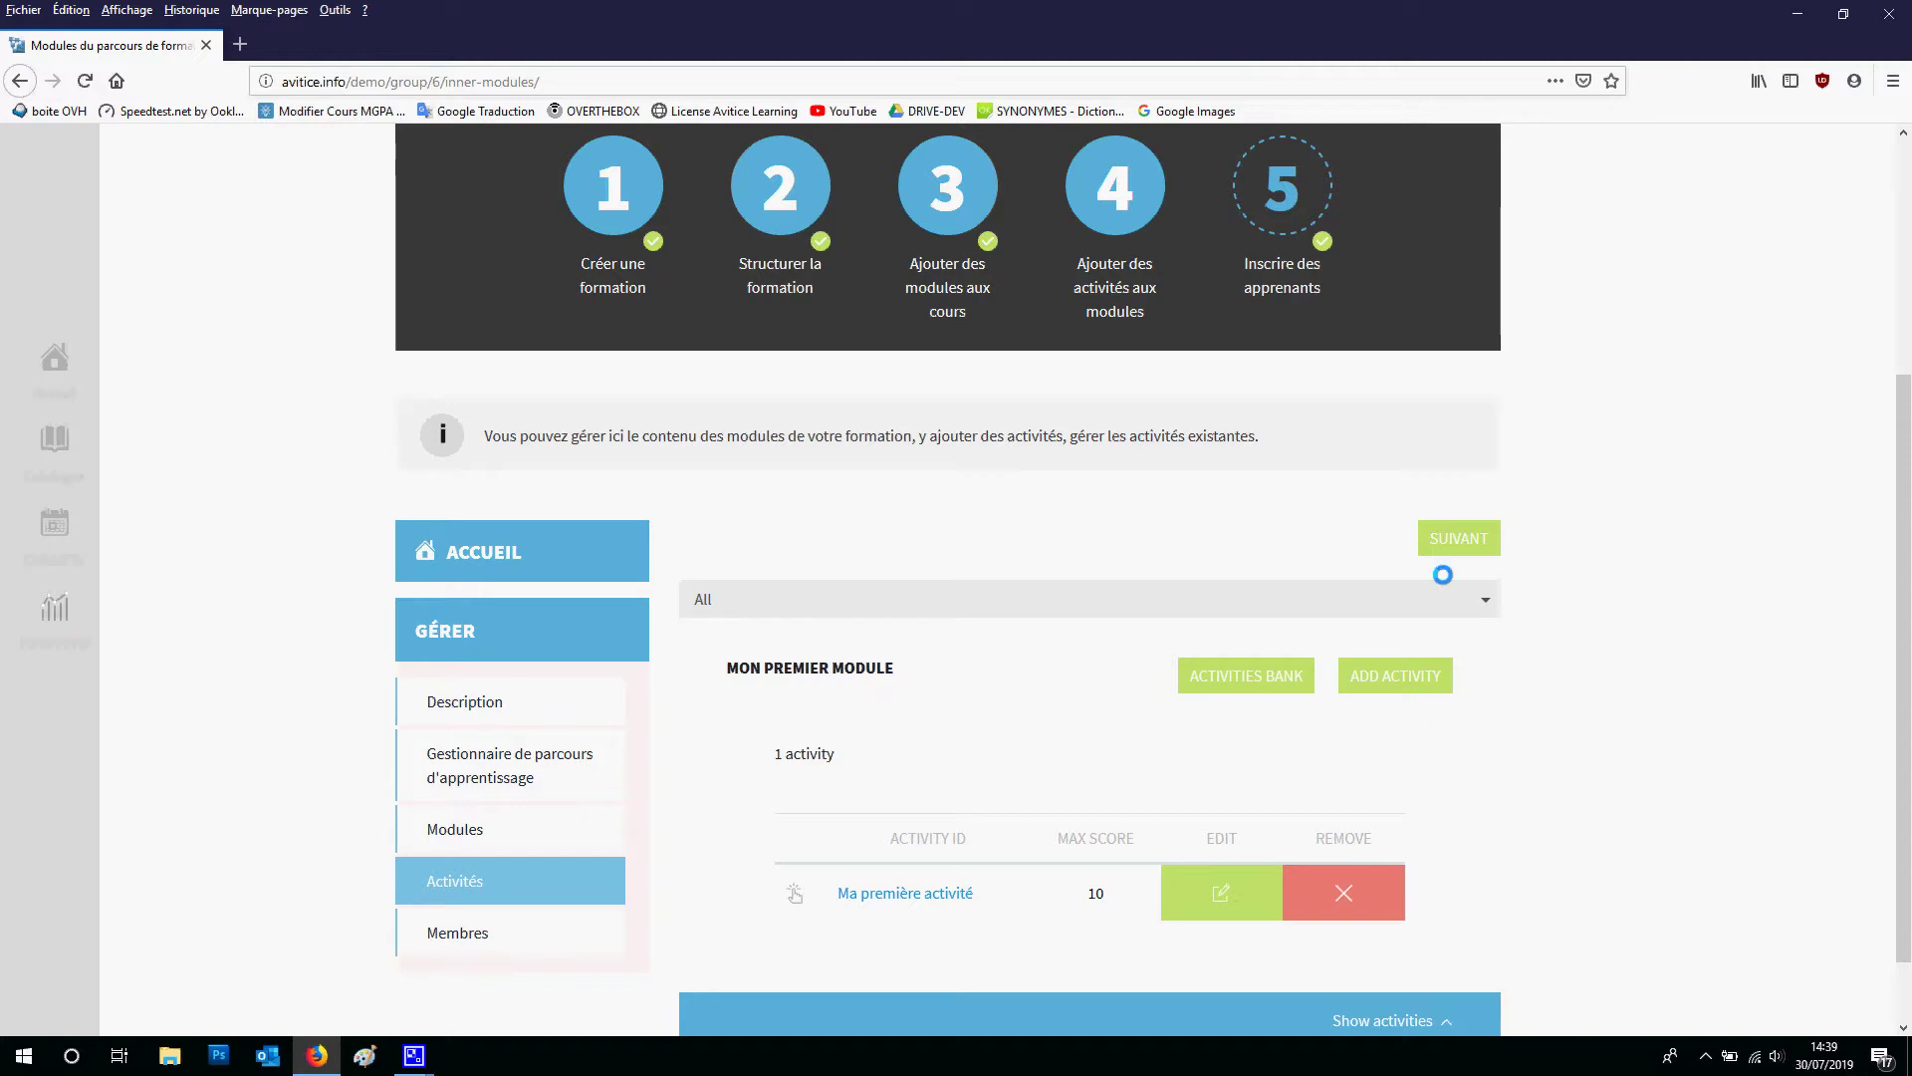
left_click(1457, 538)
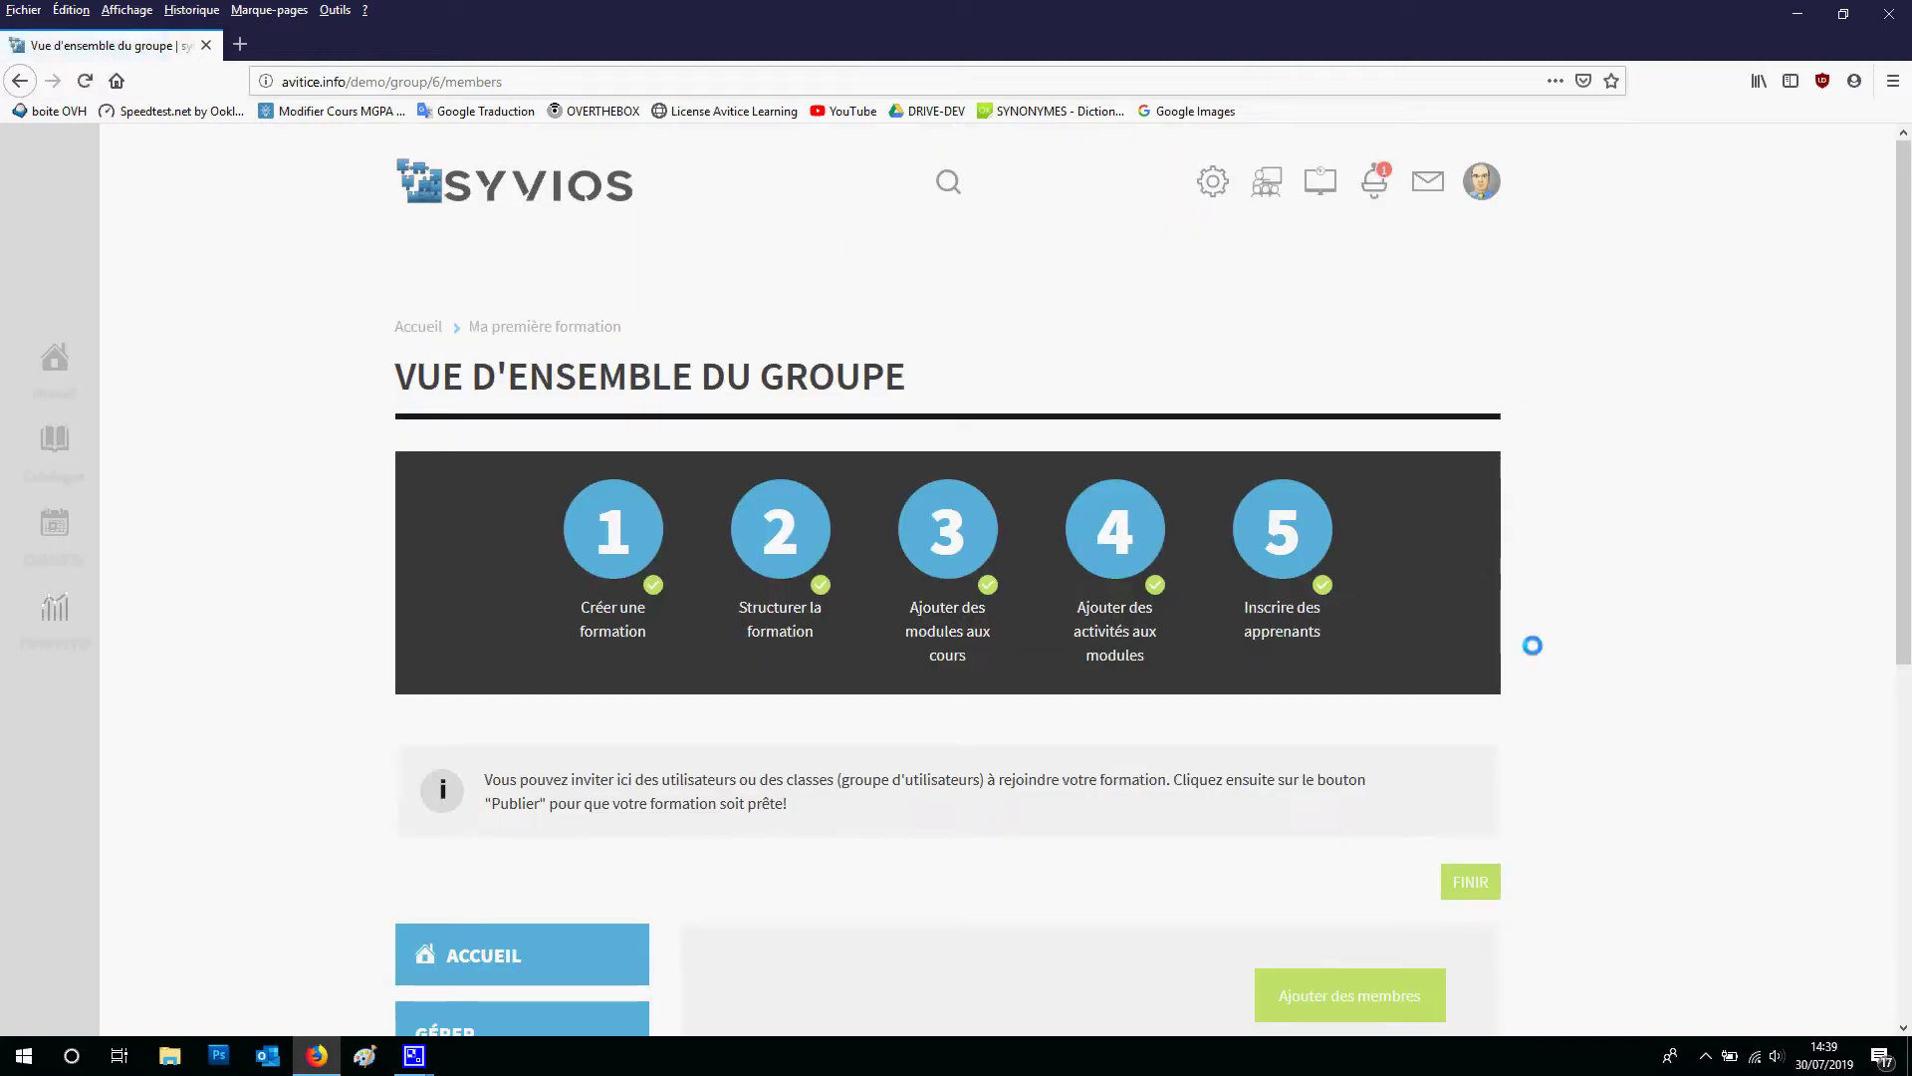
scroll(1532, 646, "down", 3)
scroll(1532, 645, "down", 2)
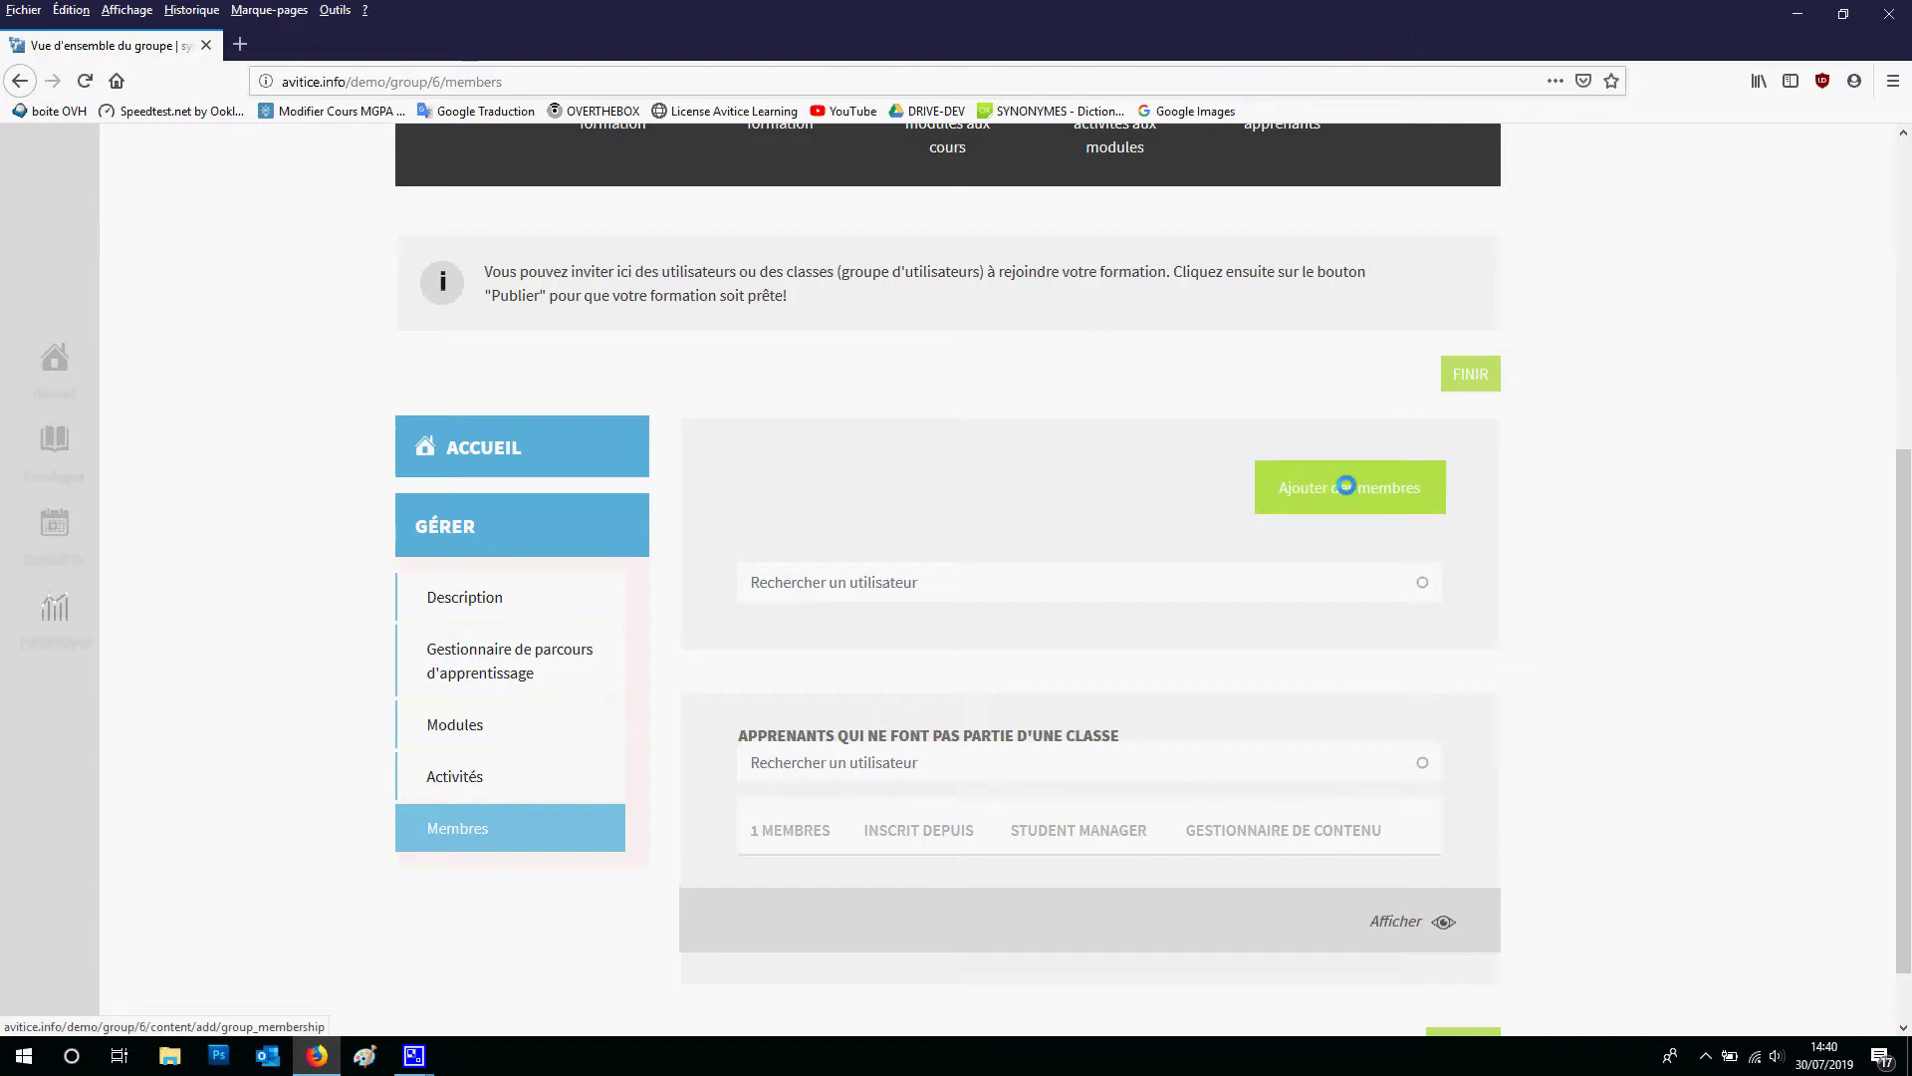
left_click(1346, 486)
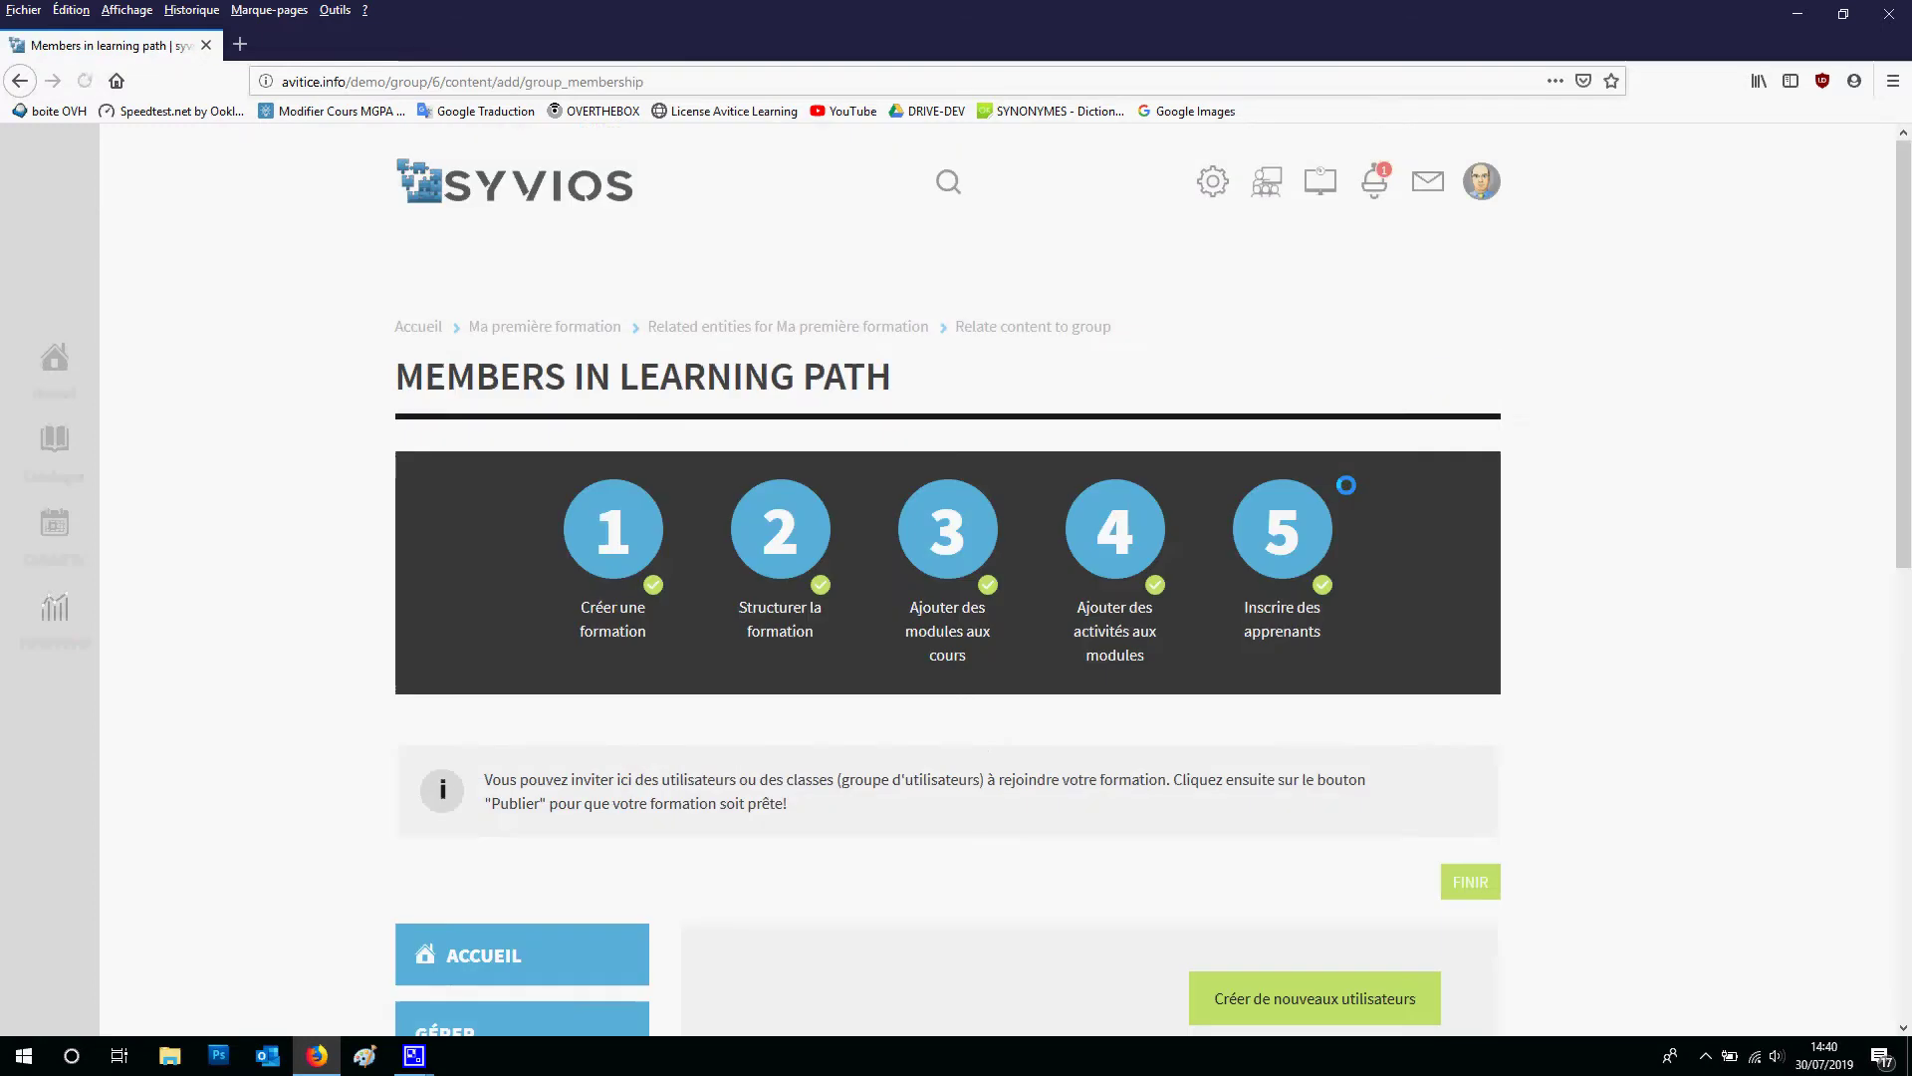
Search existing users and groups for "cl", move CLASSE 1 to the selected options, and finish the training setup
scroll(1432, 593, "down", 2)
scroll(1431, 593, "down", 2)
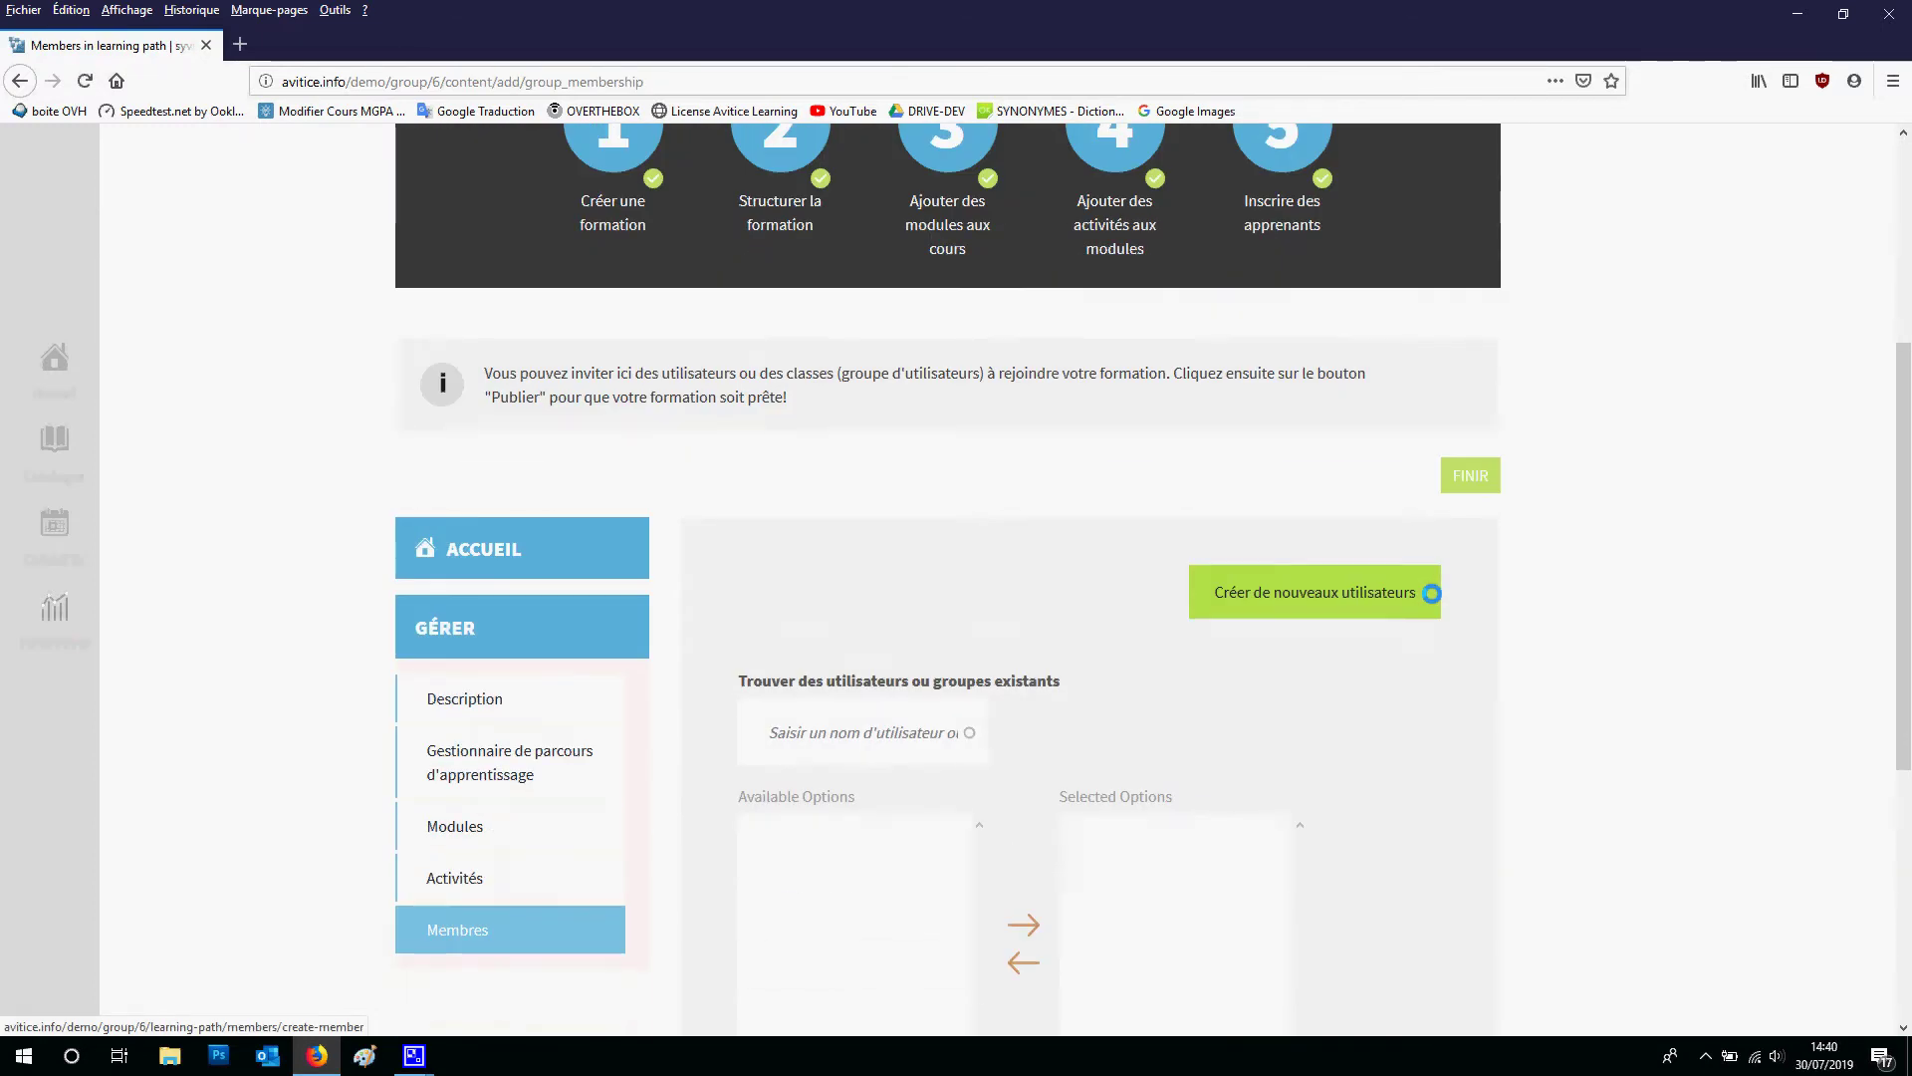
scroll(1293, 627, "down", 1)
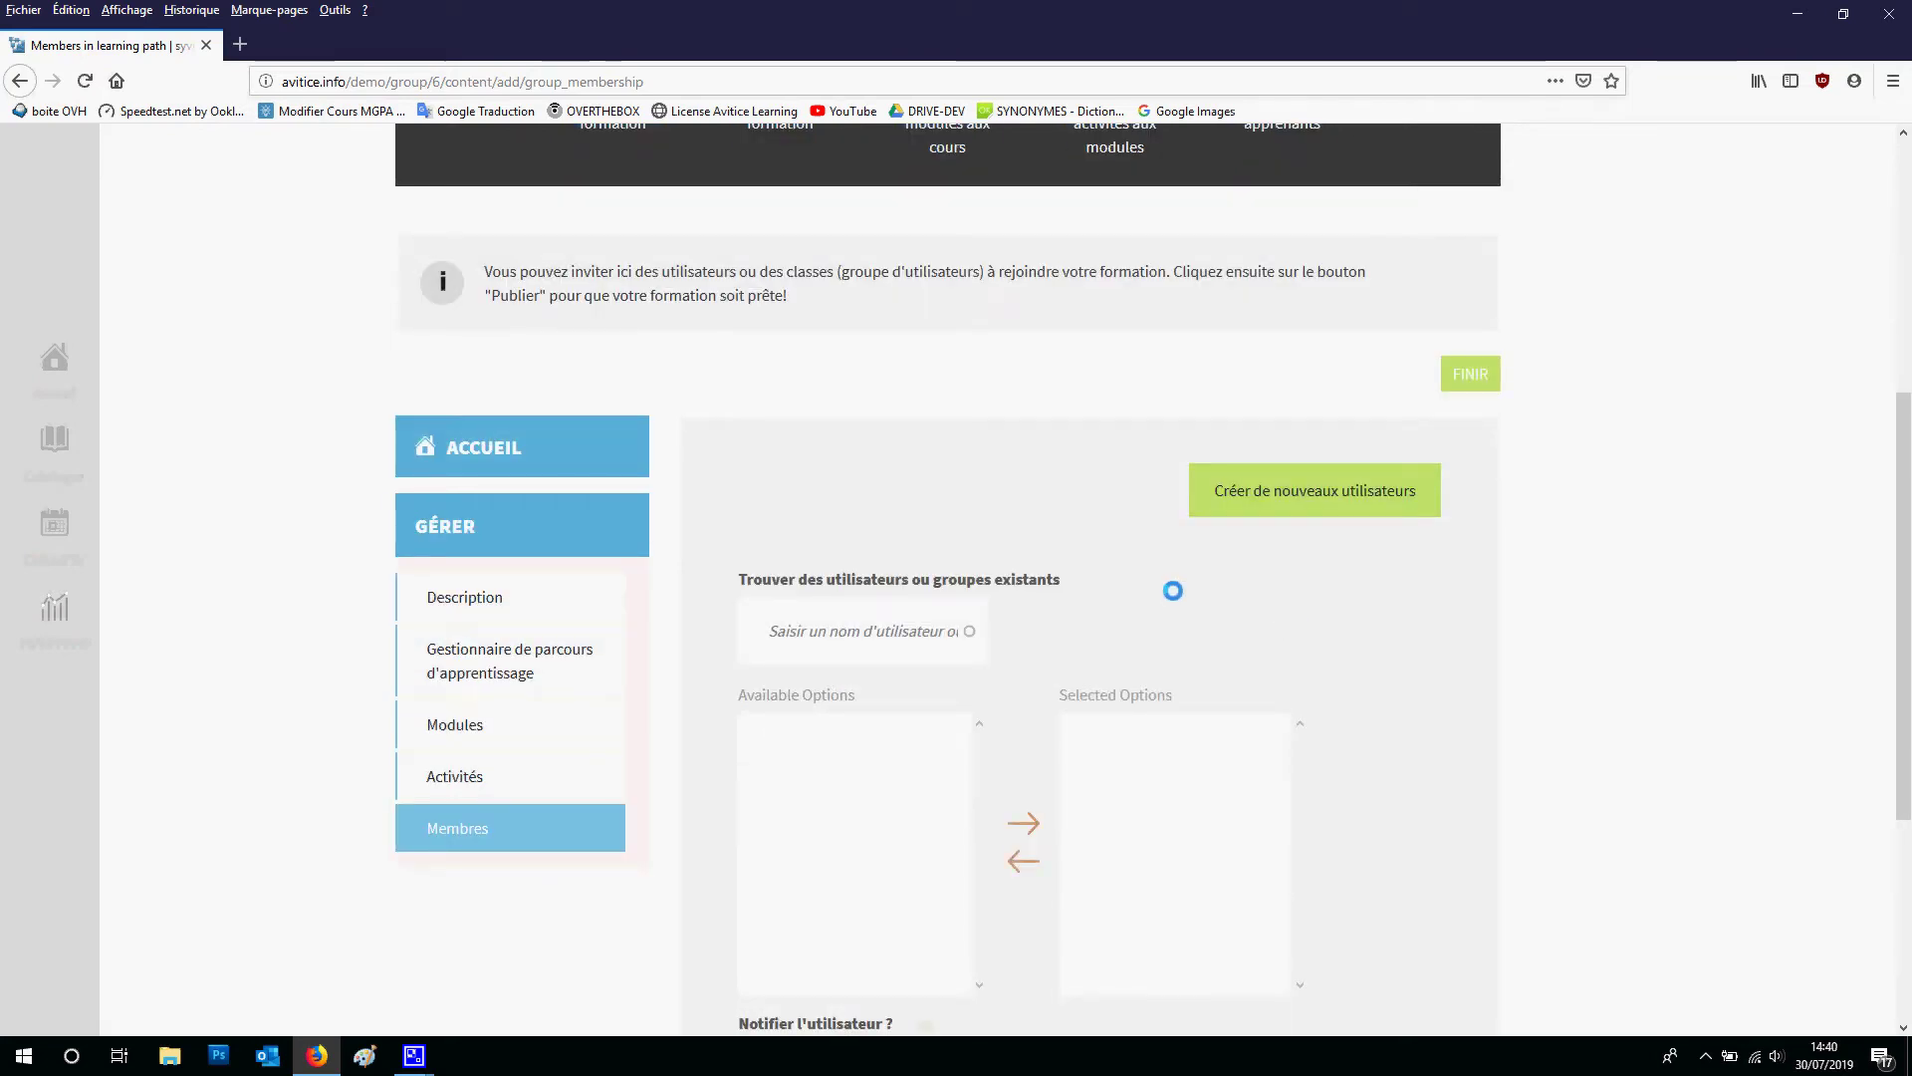
left_click(859, 627)
type("cl")
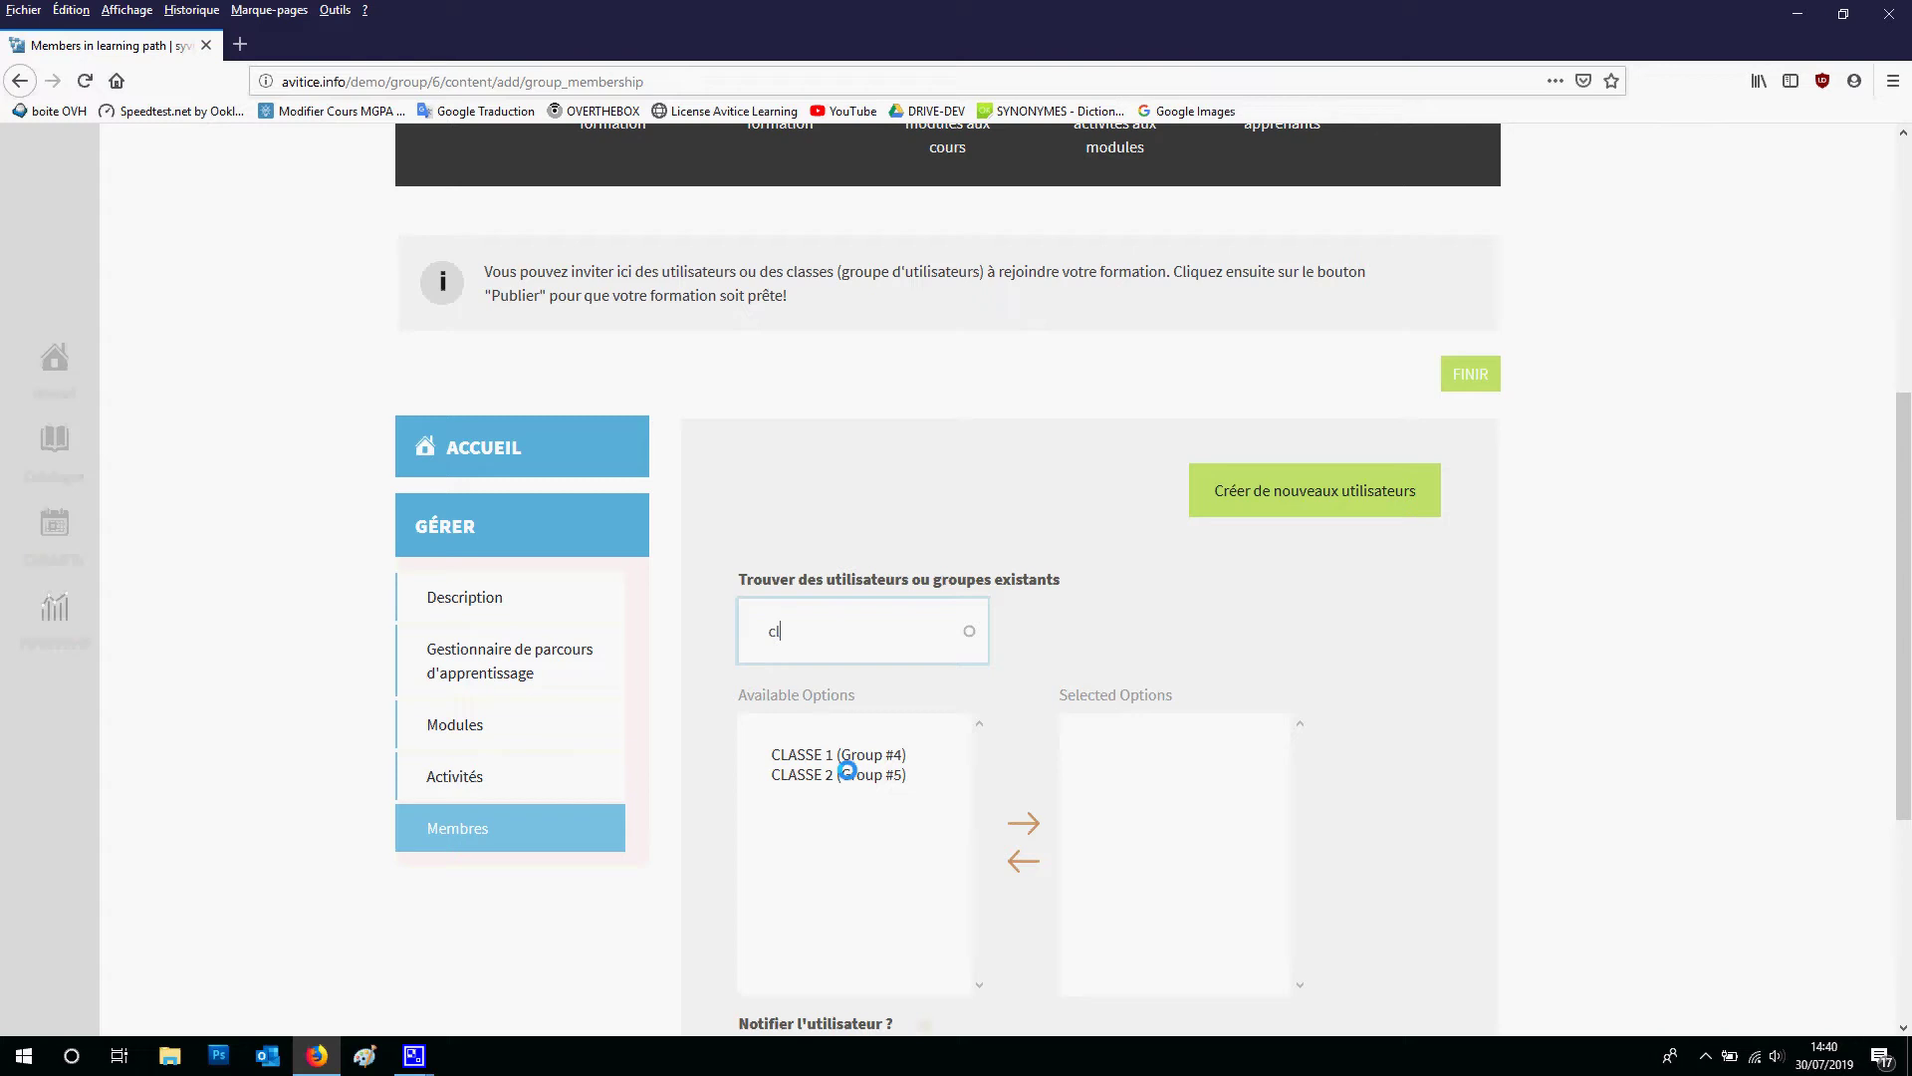
left_click(840, 754)
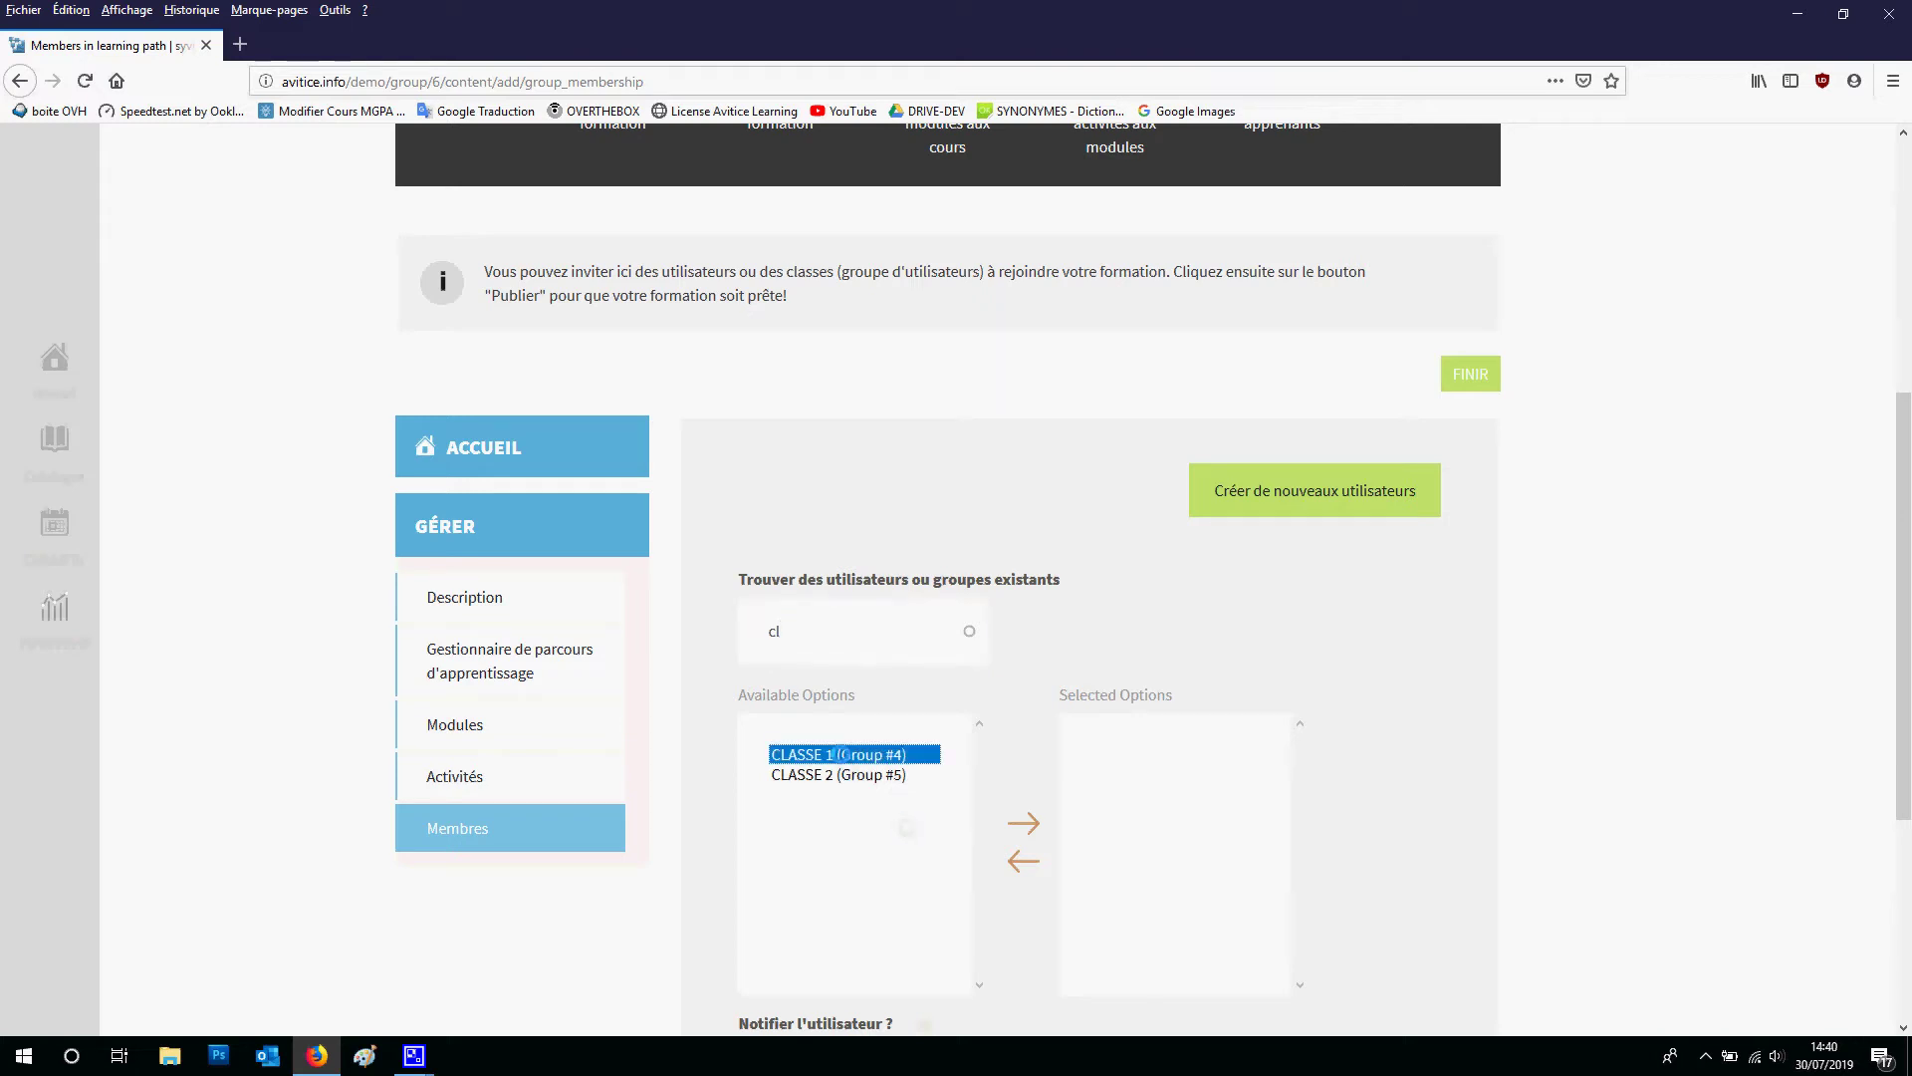
left_click(1024, 821)
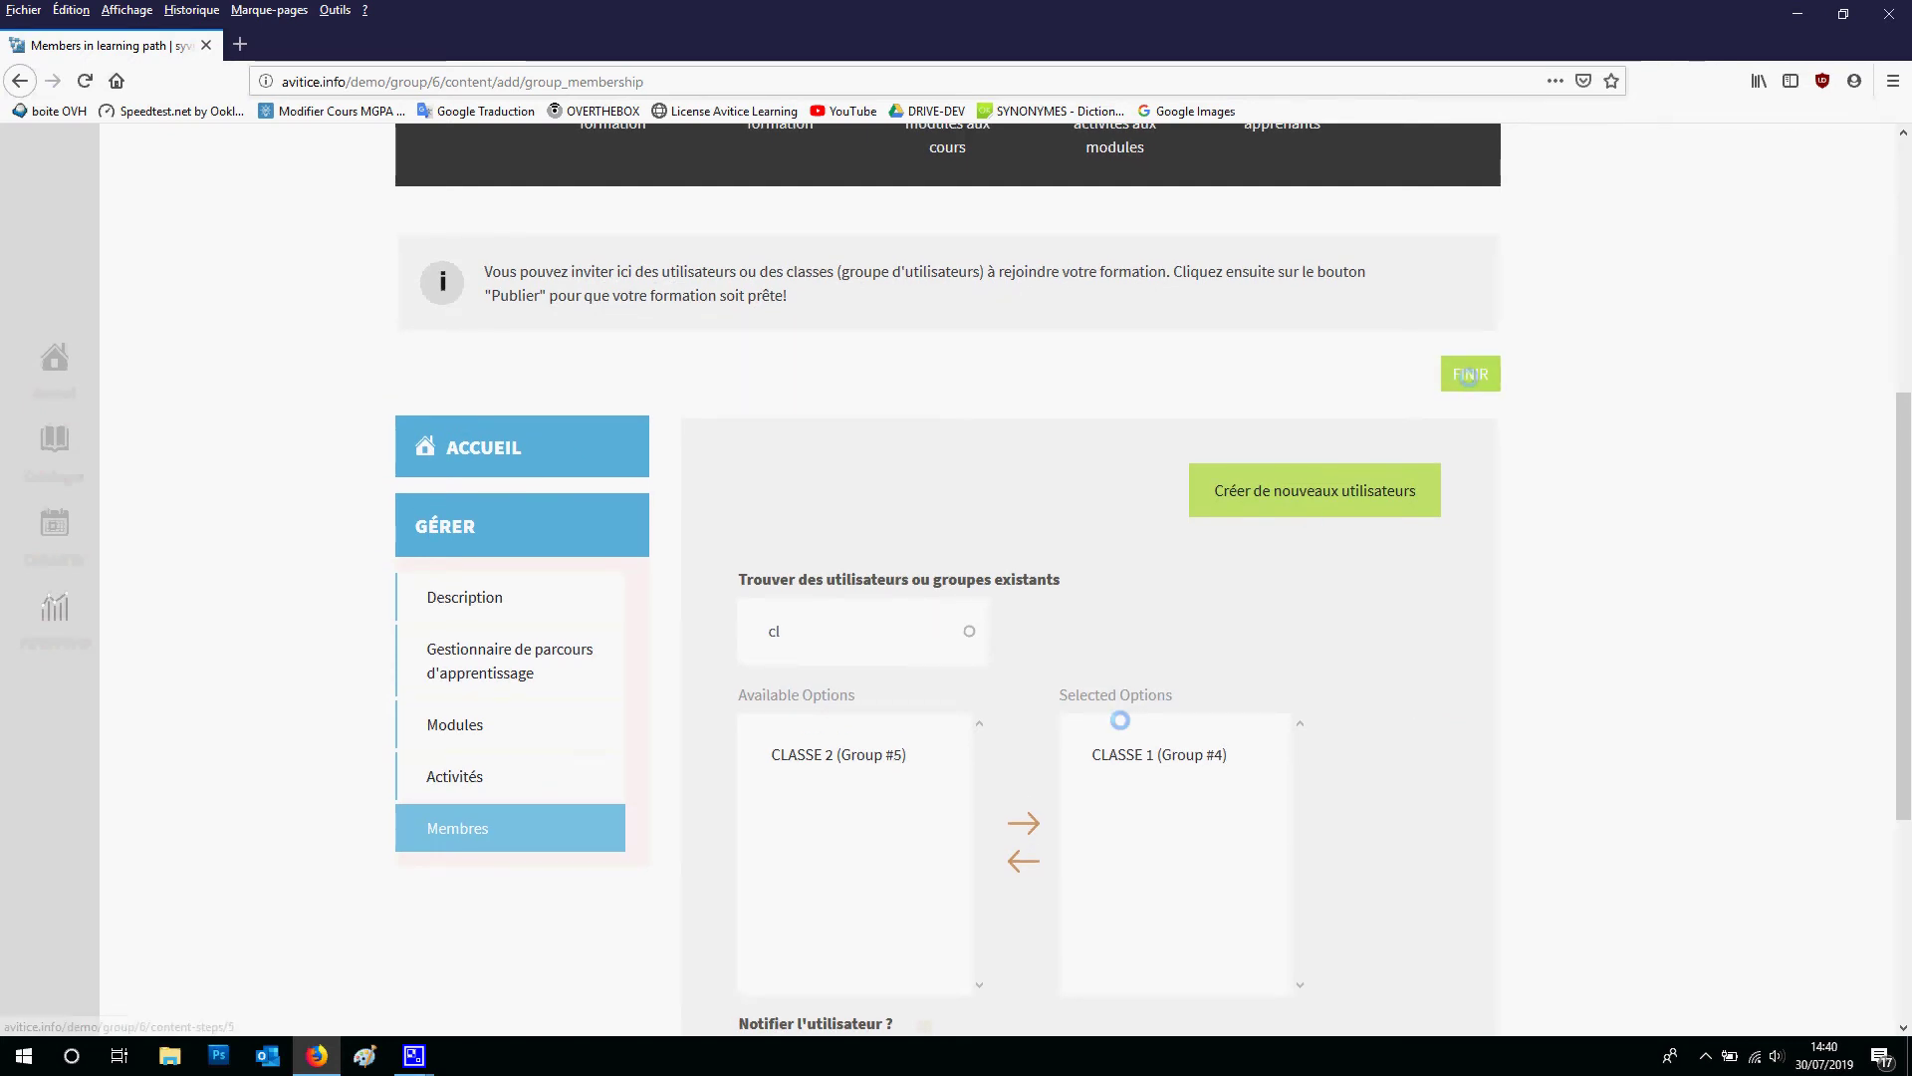
left_click(1470, 374)
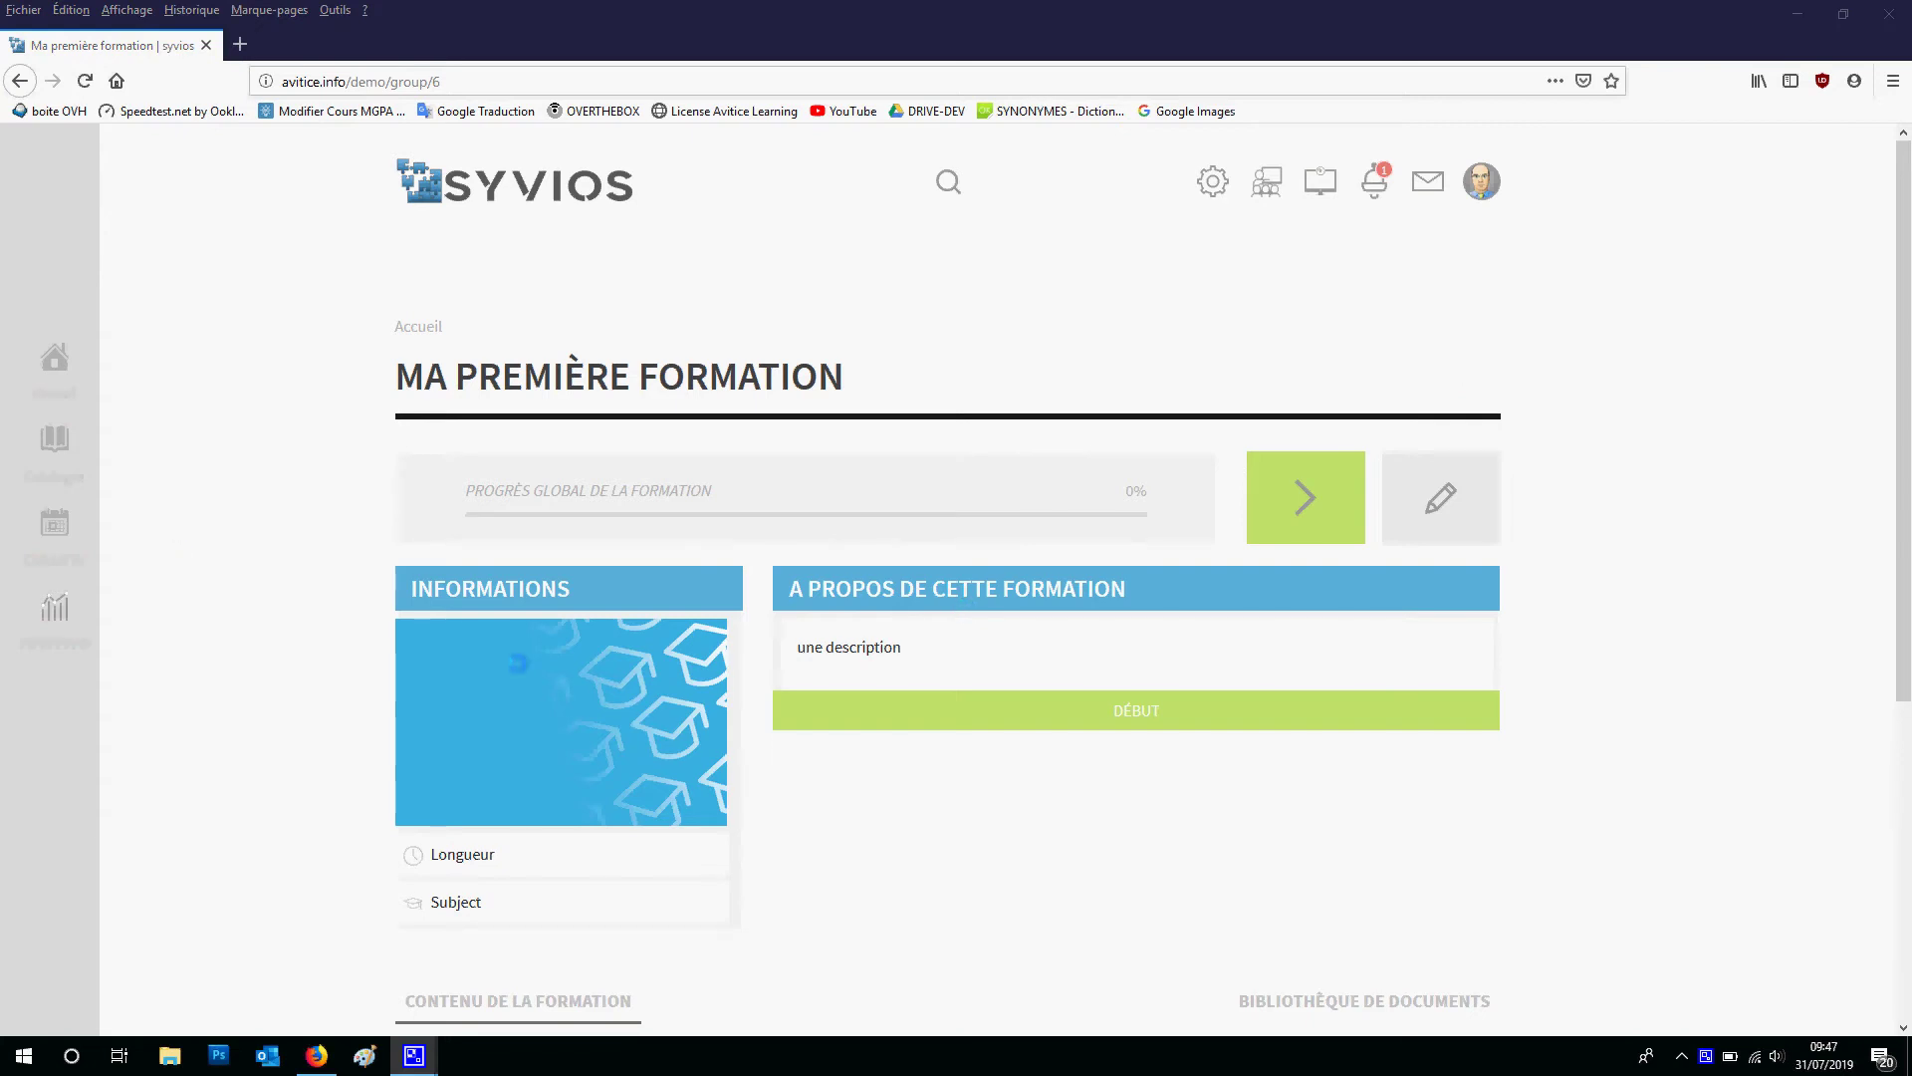
Open "Ma première formation" from the training catalogue and look through its editing page
left_click(64, 472)
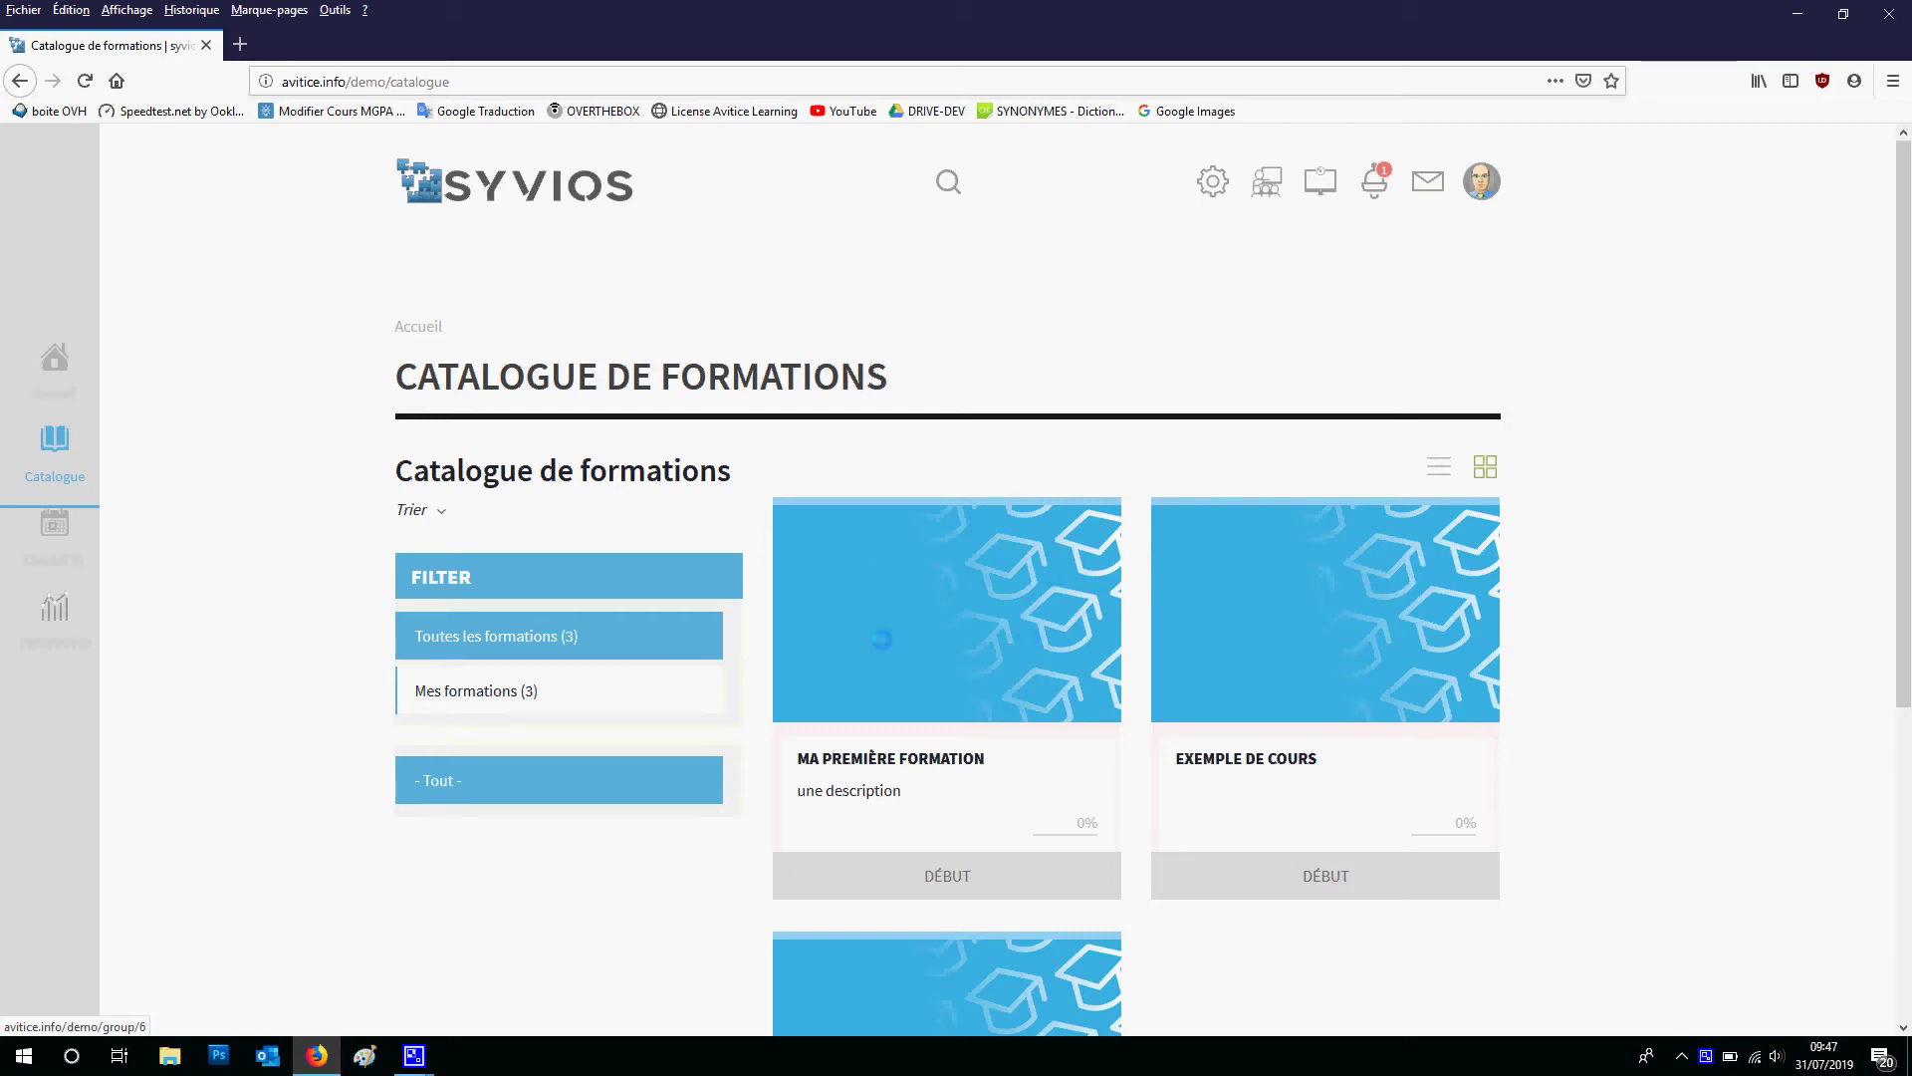
left_click(958, 631)
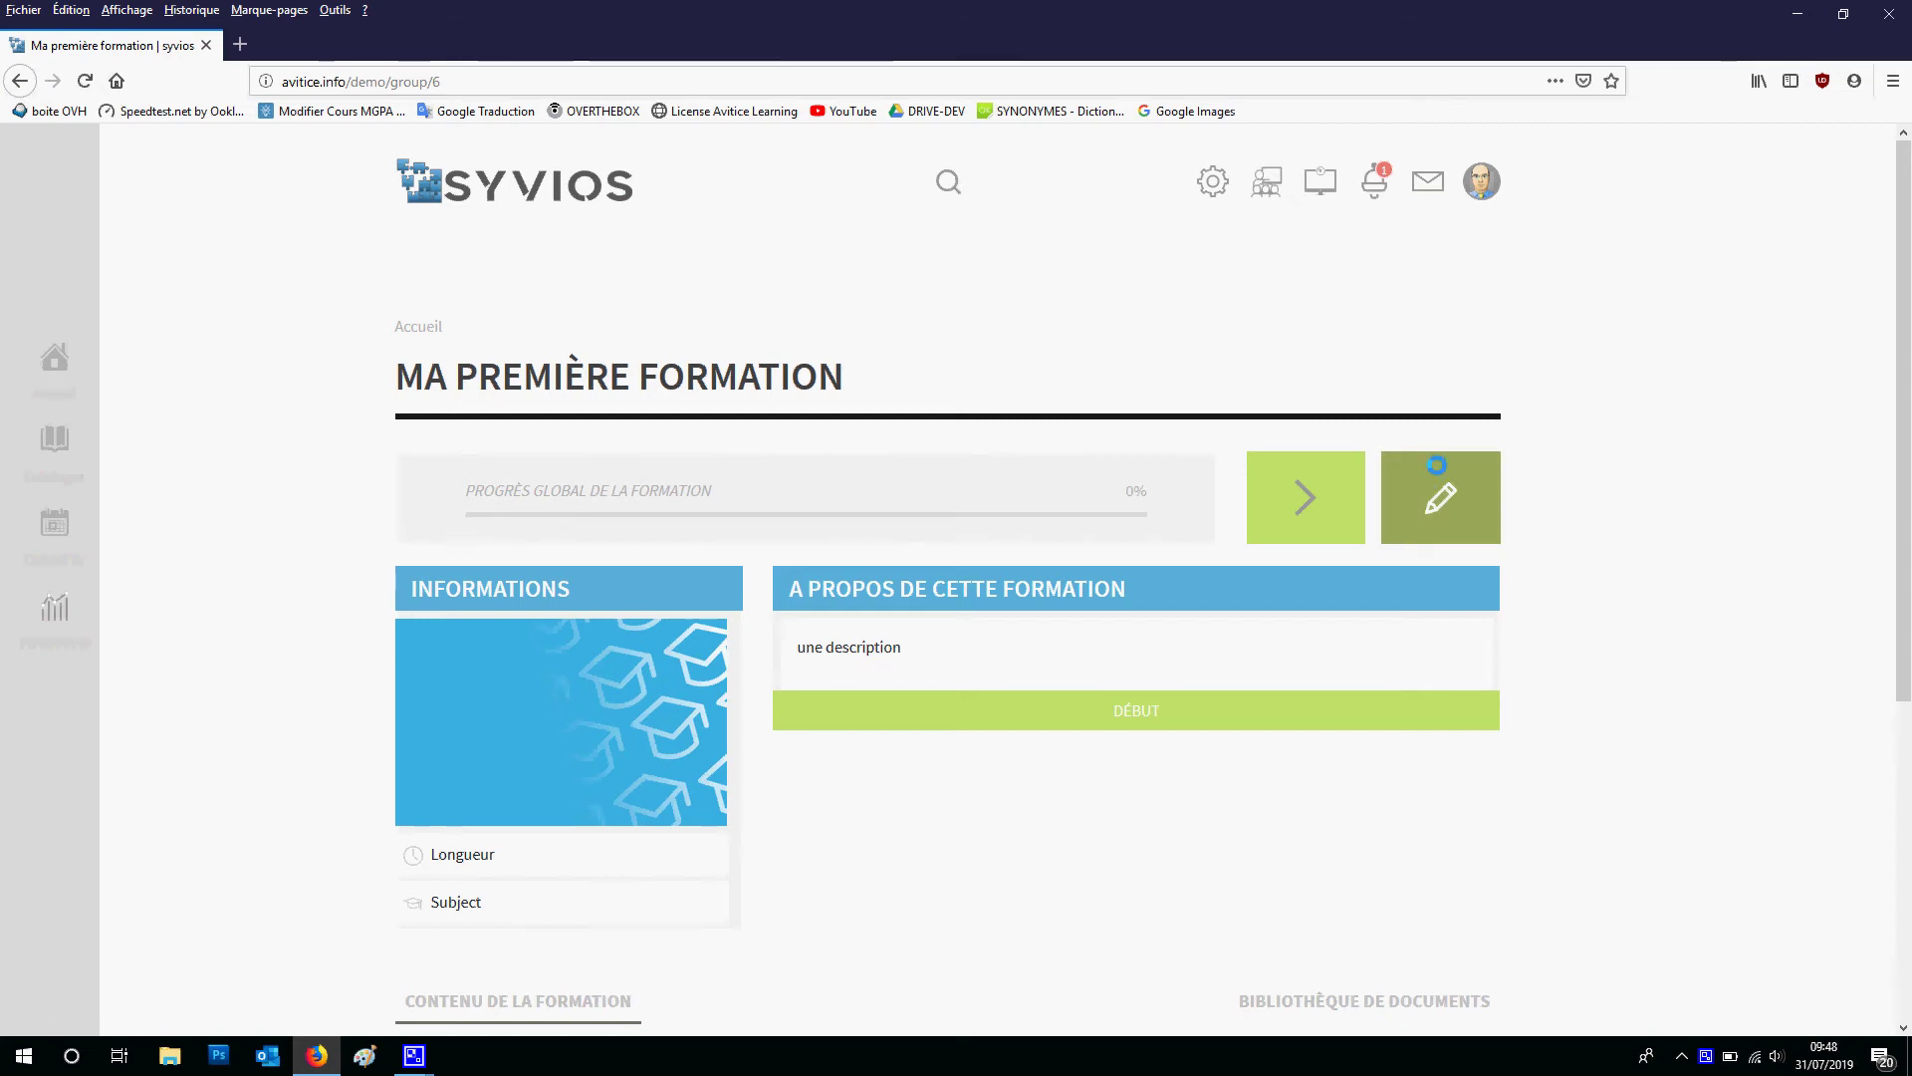
left_click(1441, 487)
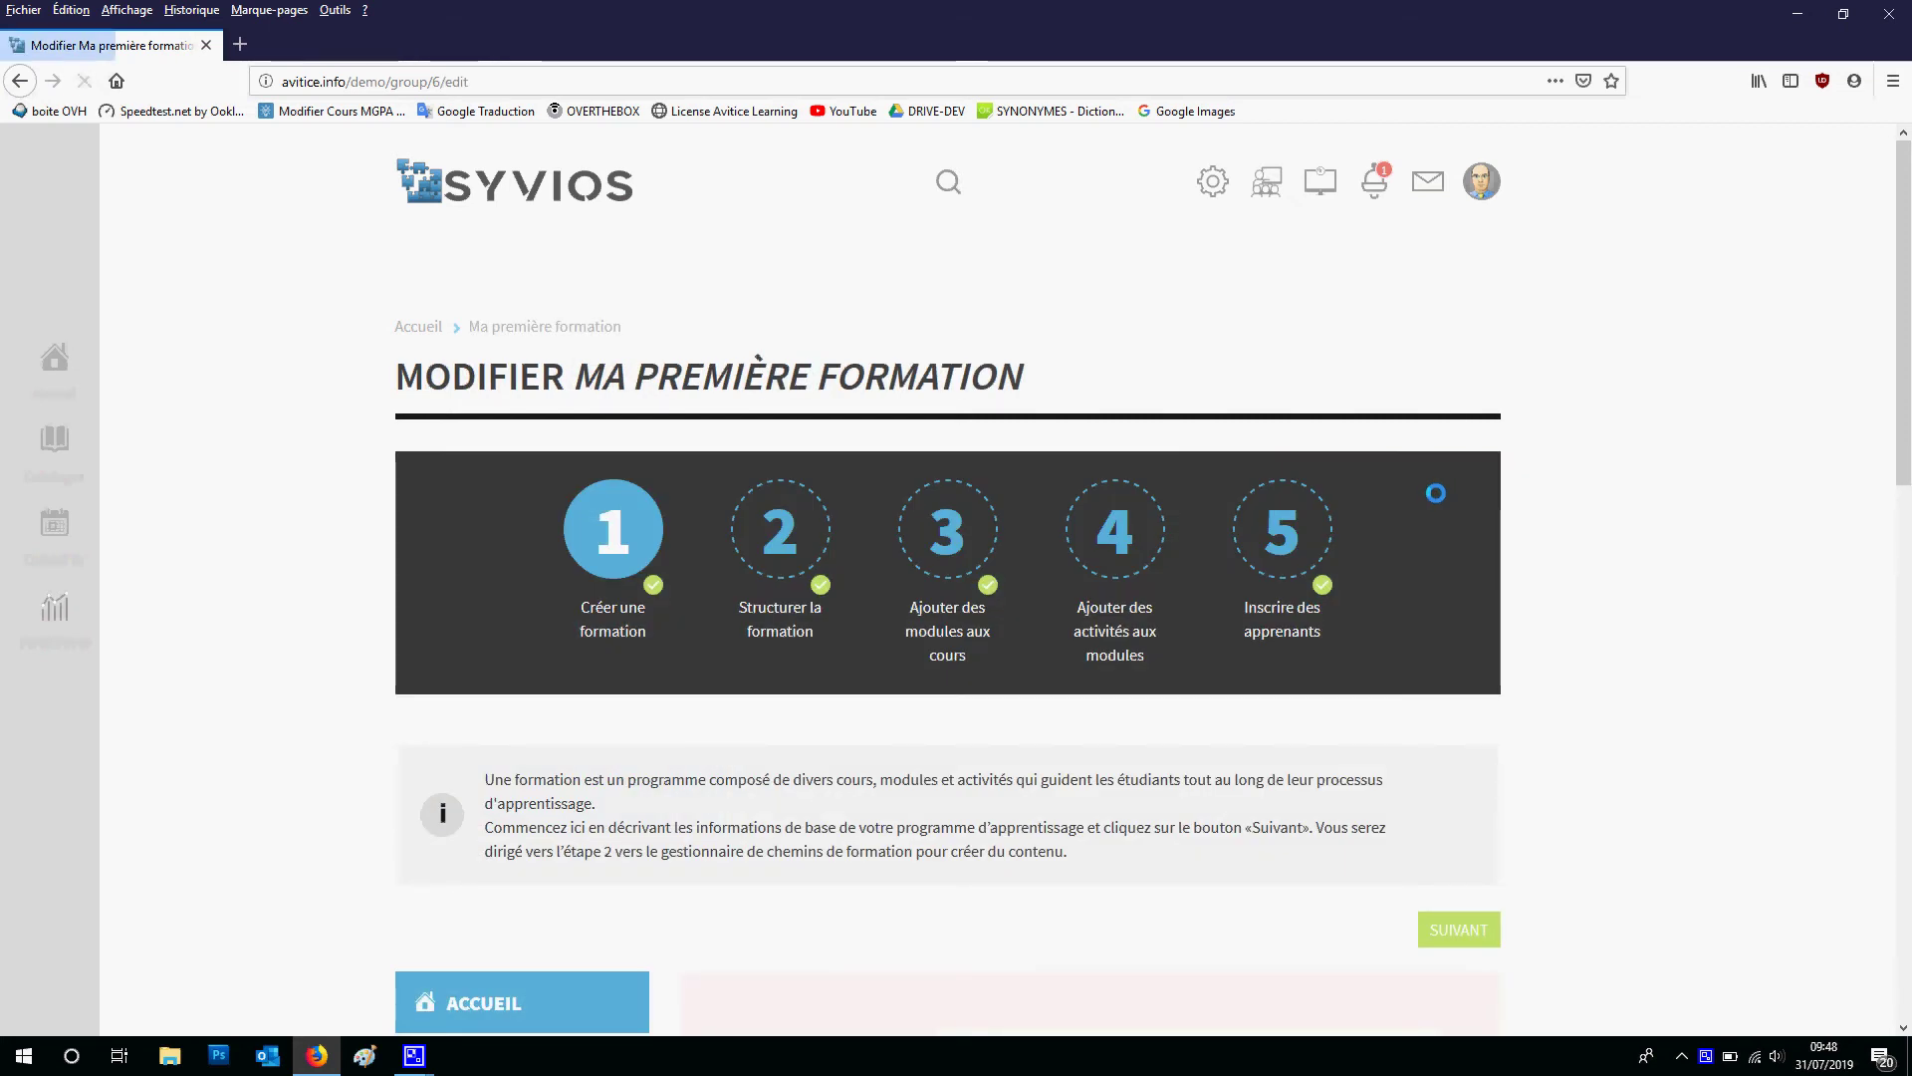
scroll(1424, 499, "down", 3)
scroll(1424, 499, "down", 7)
scroll(1424, 489, "up", 4)
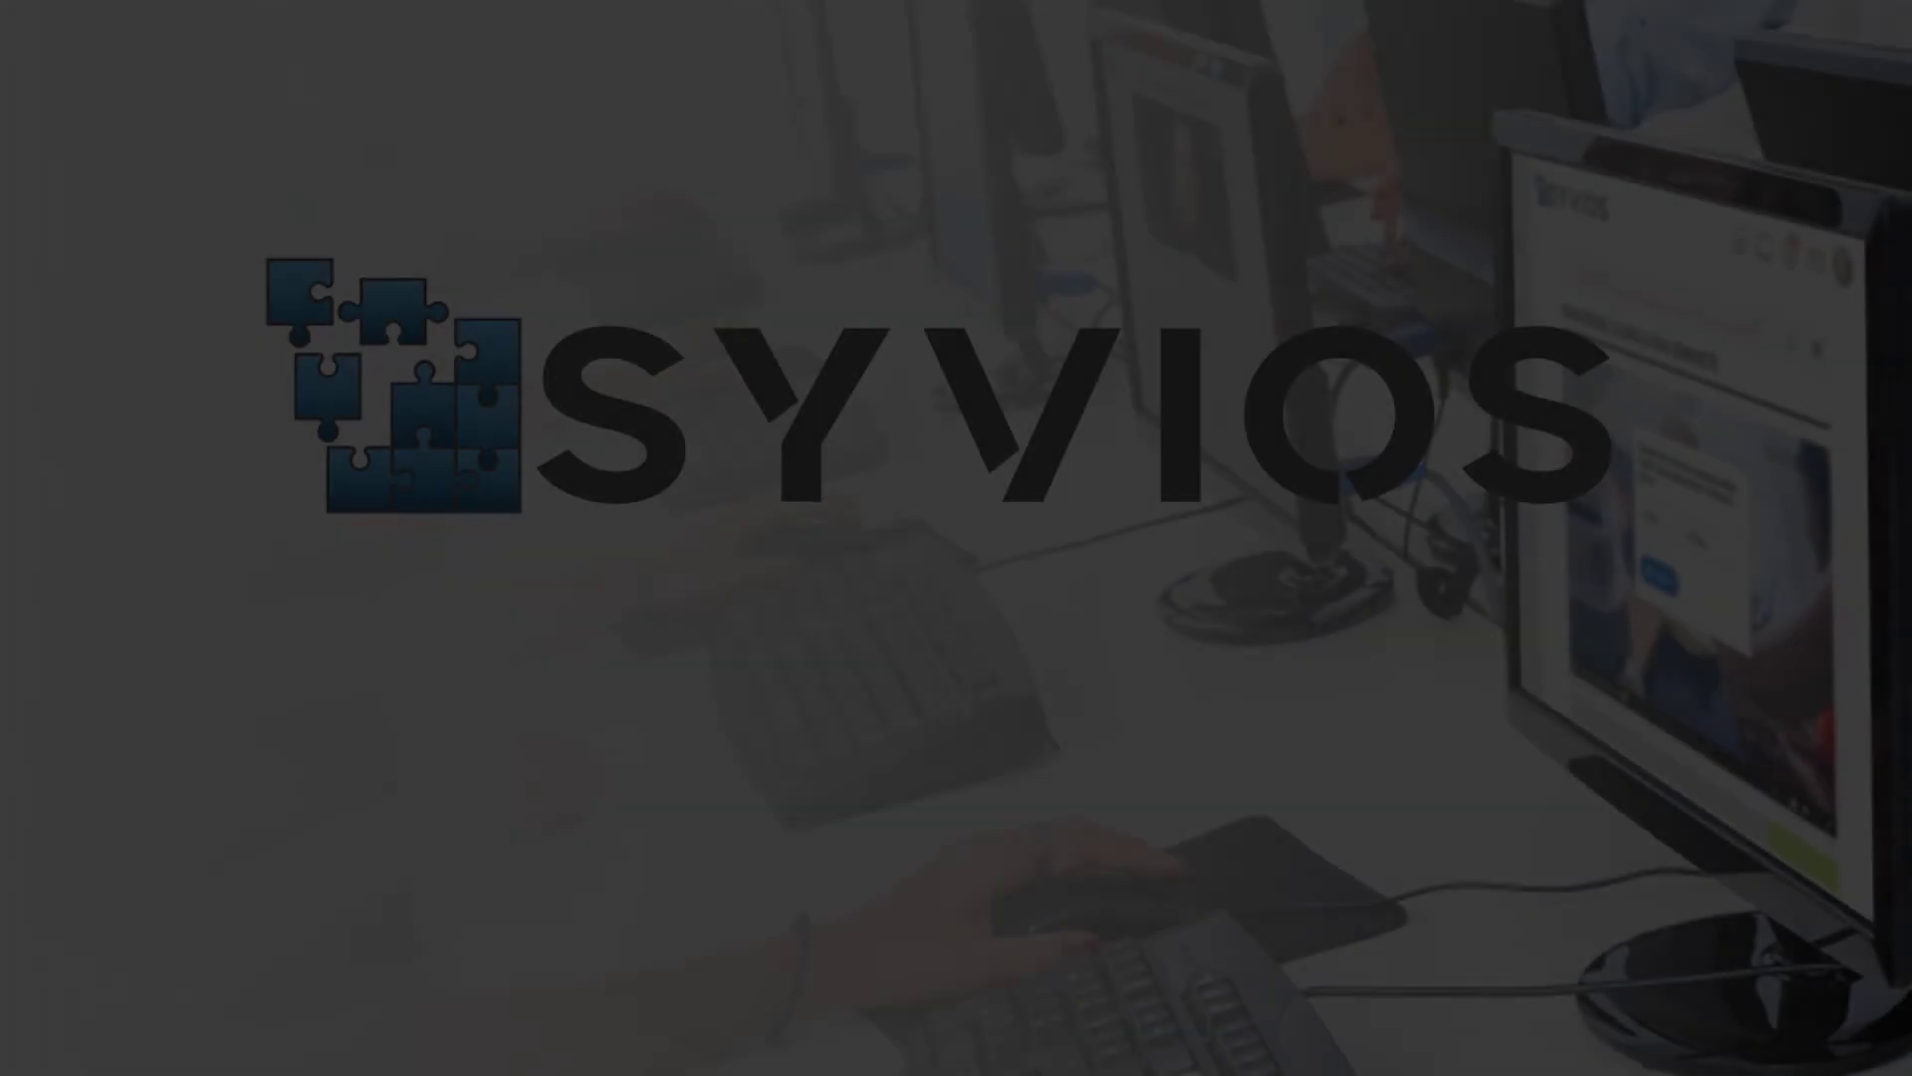